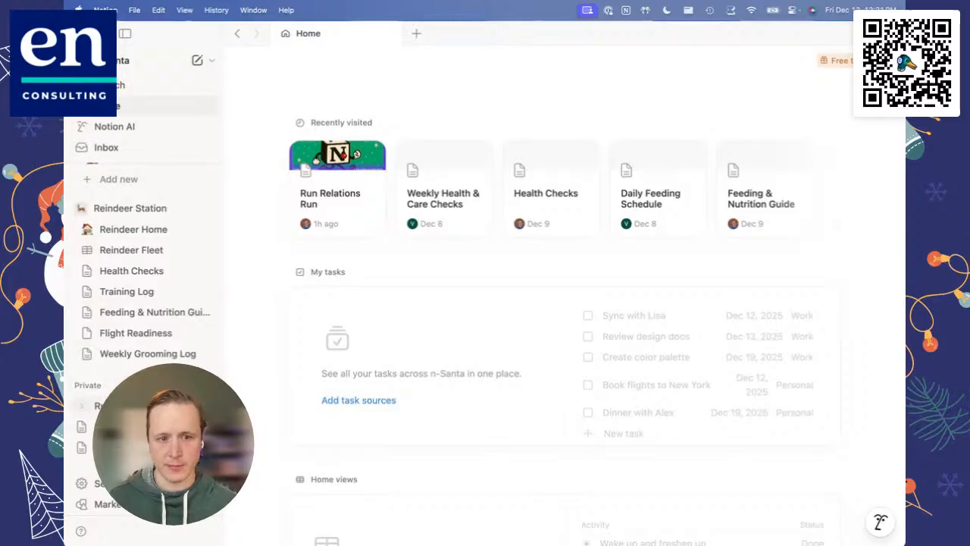
Open the favorite page Run Relations Run and collapse the Elf Operations and North Pole HQ teamspaces.
scroll(114, 341, up, 10)
click(130, 199)
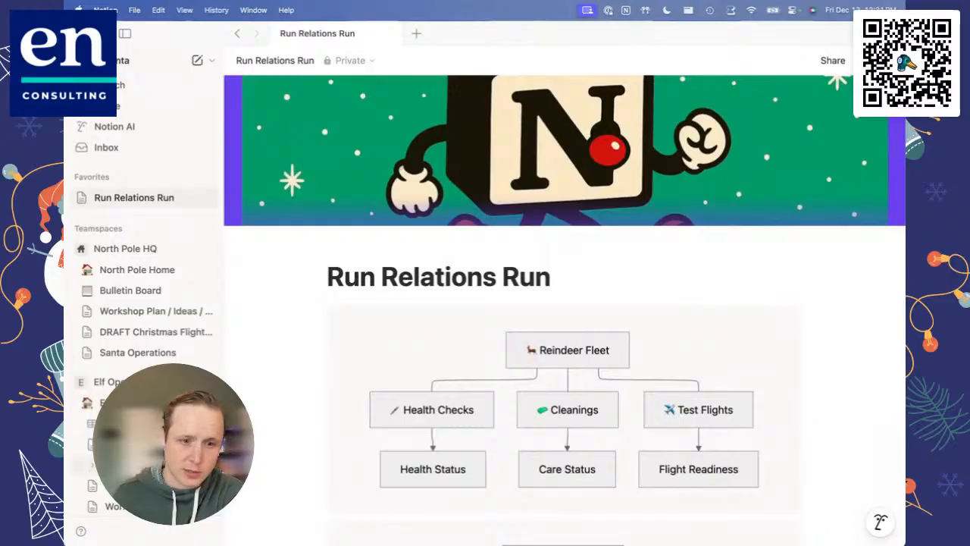
scroll(87, 346, down, 2)
click(88, 345)
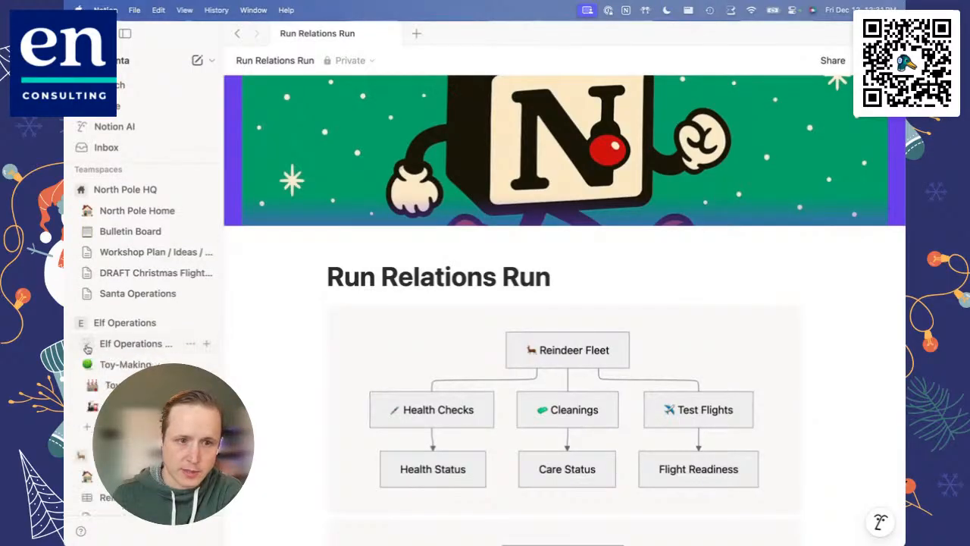
click(84, 325)
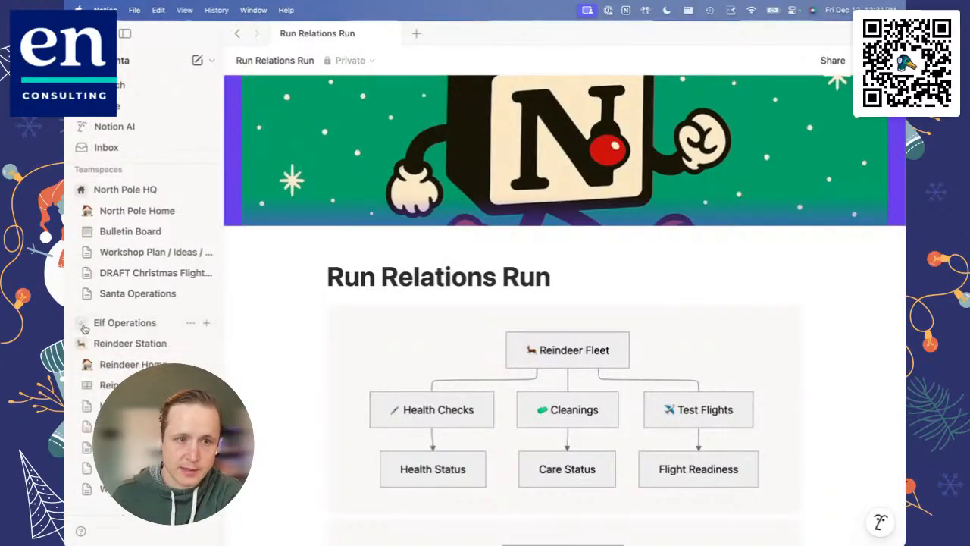
click(81, 191)
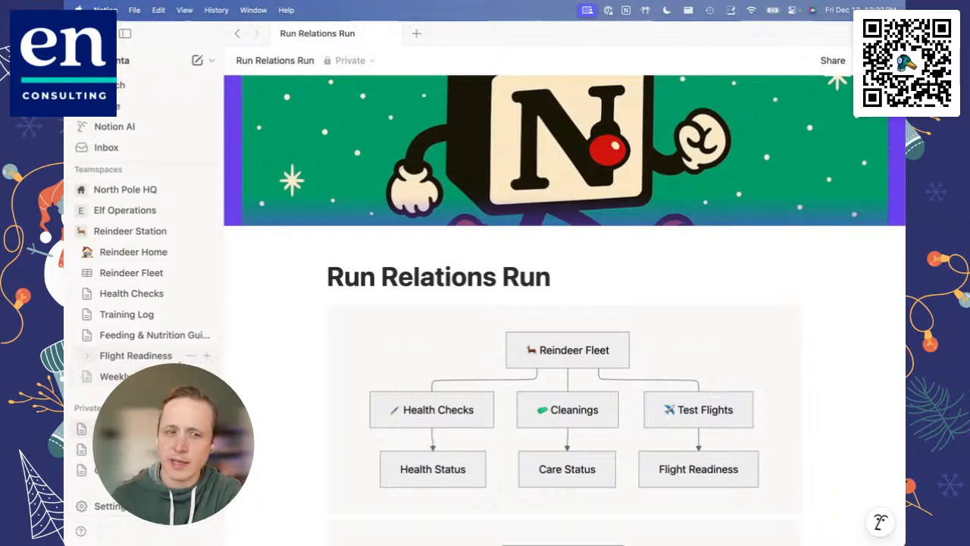
Open the Health Checks page in Reindeer Station and read through its daily and weekly task instructions.
click(116, 296)
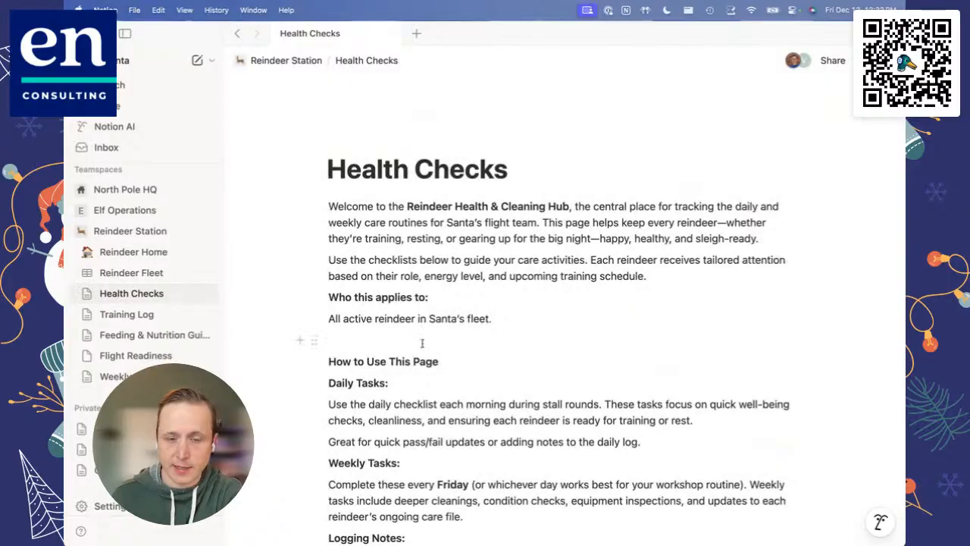
scroll(421, 343, down, 1)
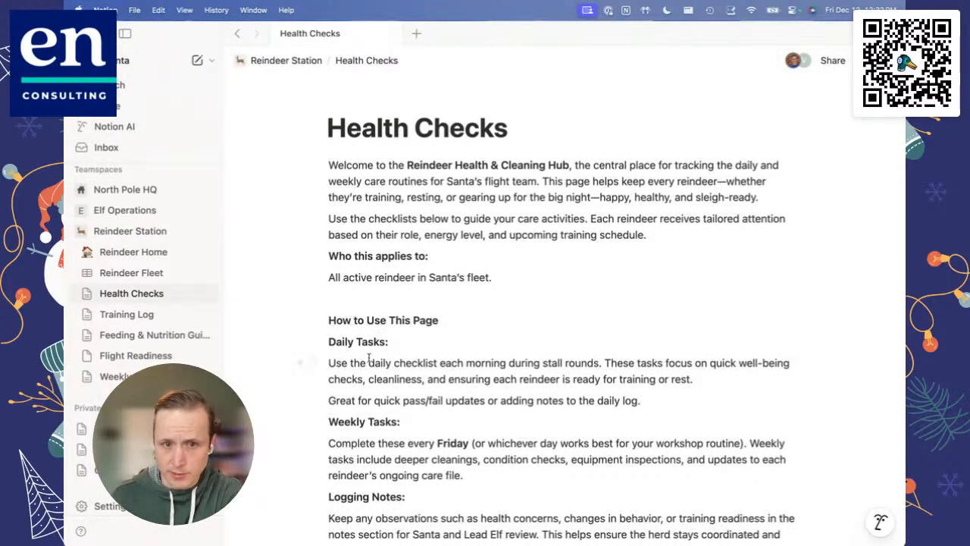
scroll(357, 363, down, 2)
scroll(358, 369, down, 4)
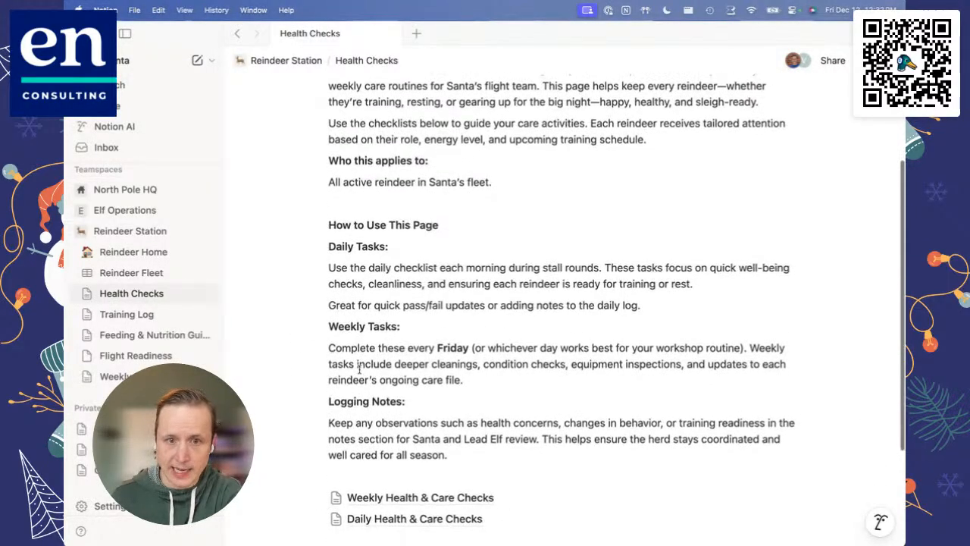
Open the Weekly Health & Care Checks subpage and review its checklists from beginning to end.
click(380, 347)
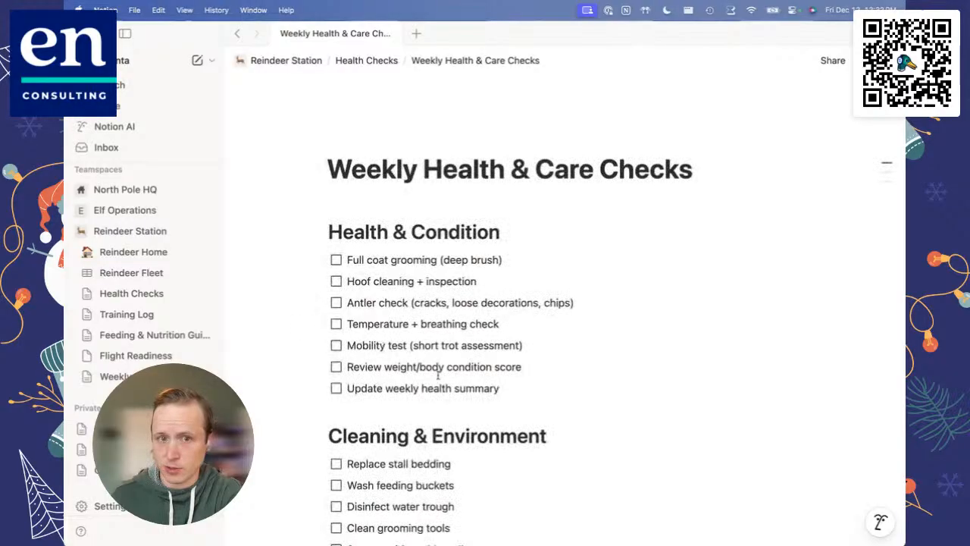
scroll(443, 410, down, 6)
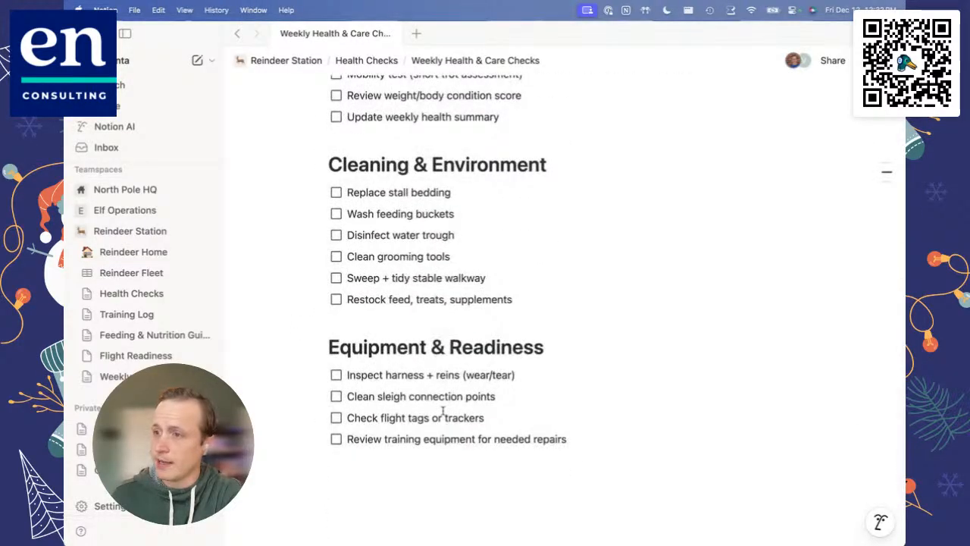
scroll(442, 411, up, 6)
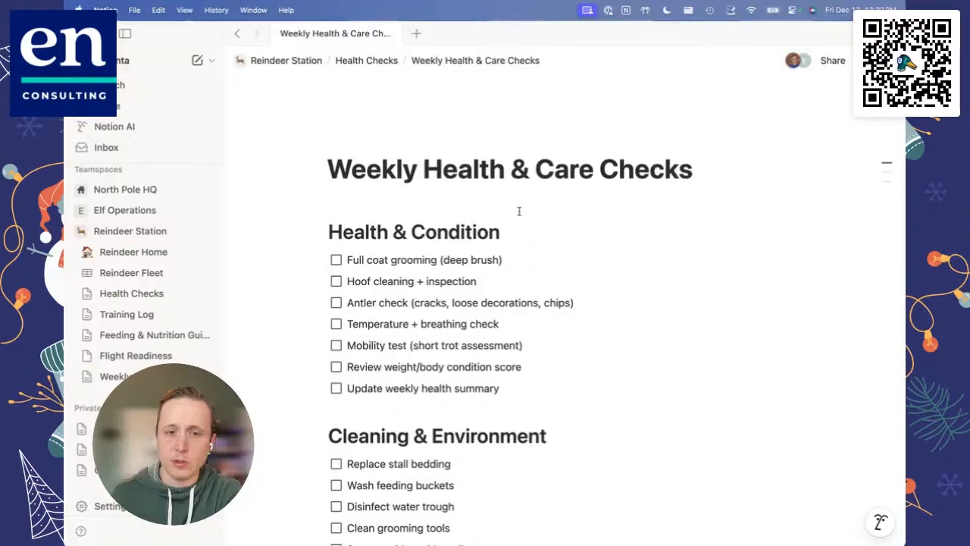
Mark every item under Health & Condition as done, from full coat grooming to updating the weekly health summary.
click(336, 260)
click(336, 281)
click(337, 304)
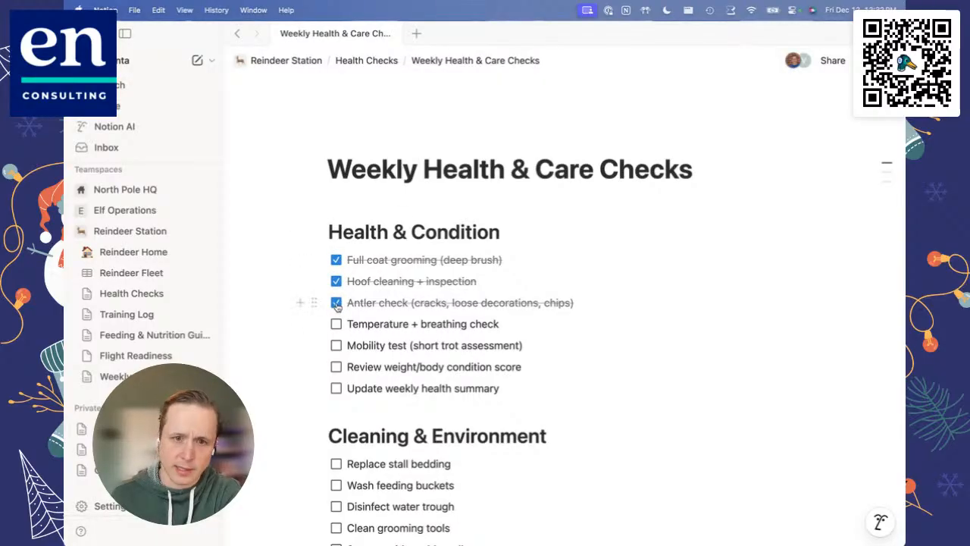
click(337, 325)
click(336, 346)
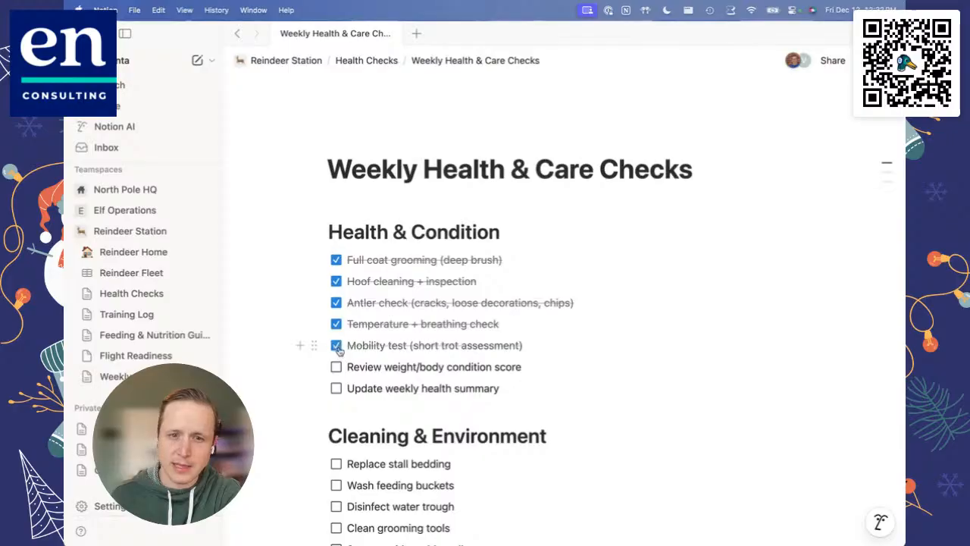
click(336, 368)
click(336, 389)
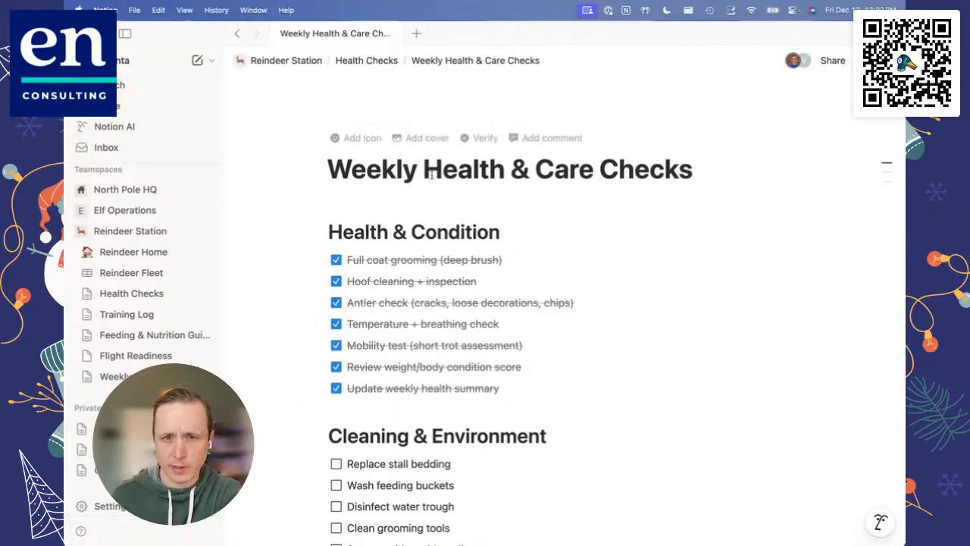
Clear all the checkmarks under Health & Condition, from the weekly health summary back up to full coat grooming.
click(338, 389)
click(339, 368)
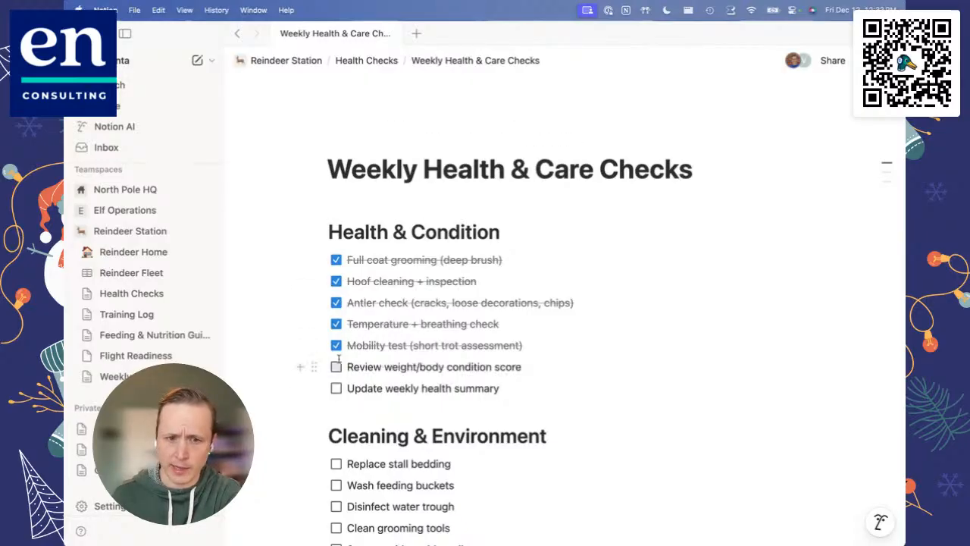
click(338, 346)
click(339, 324)
click(338, 303)
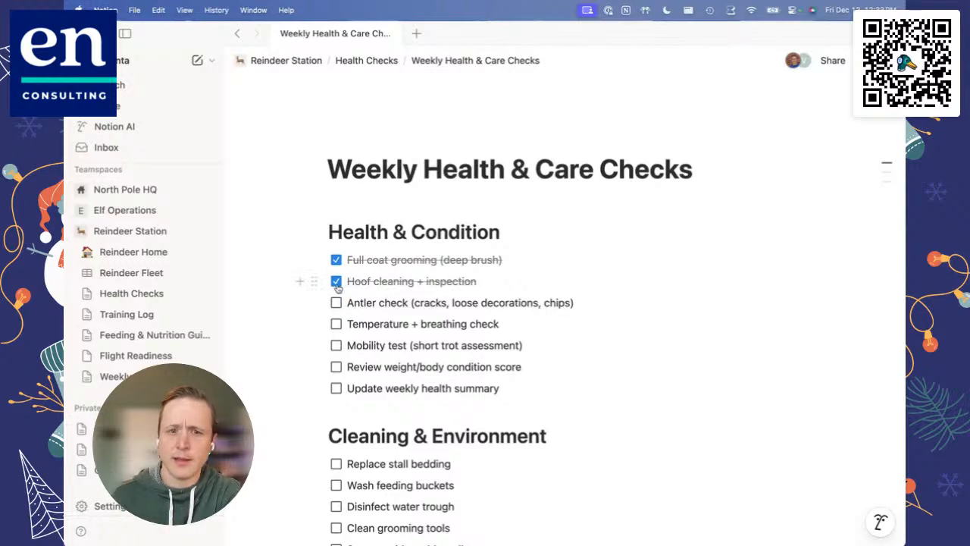
click(338, 282)
click(338, 261)
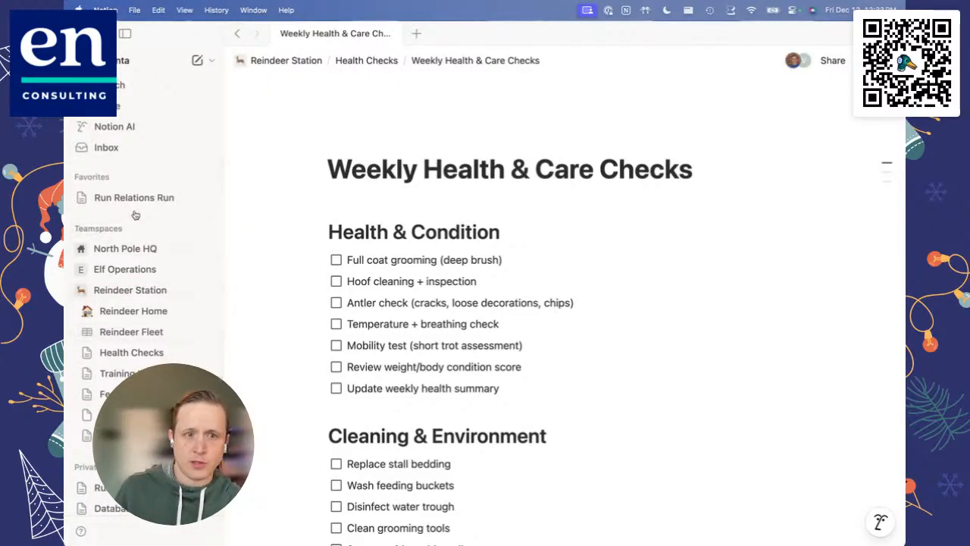
Return to the Run Relations Run page and show the first Mermaid block's code together with its diagram.
click(133, 199)
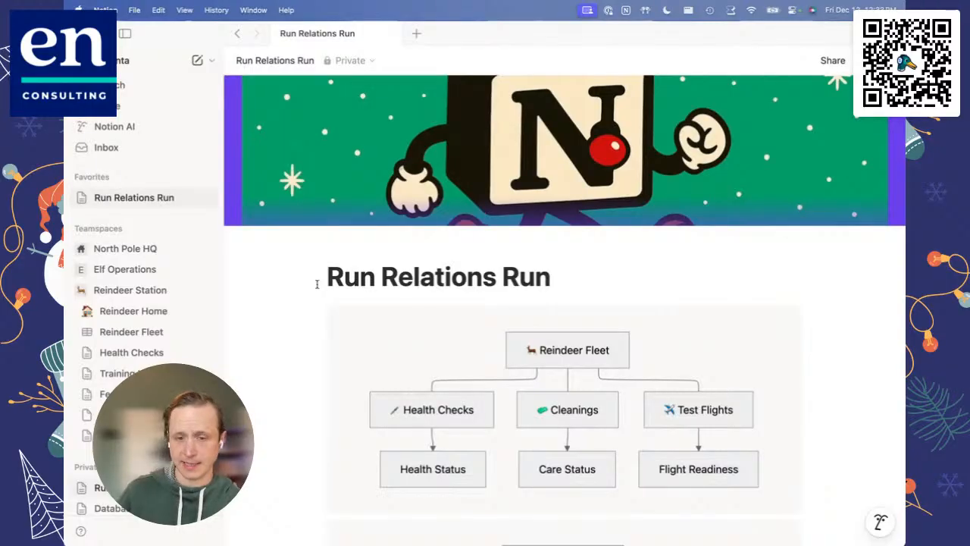
scroll(320, 325, down, 3)
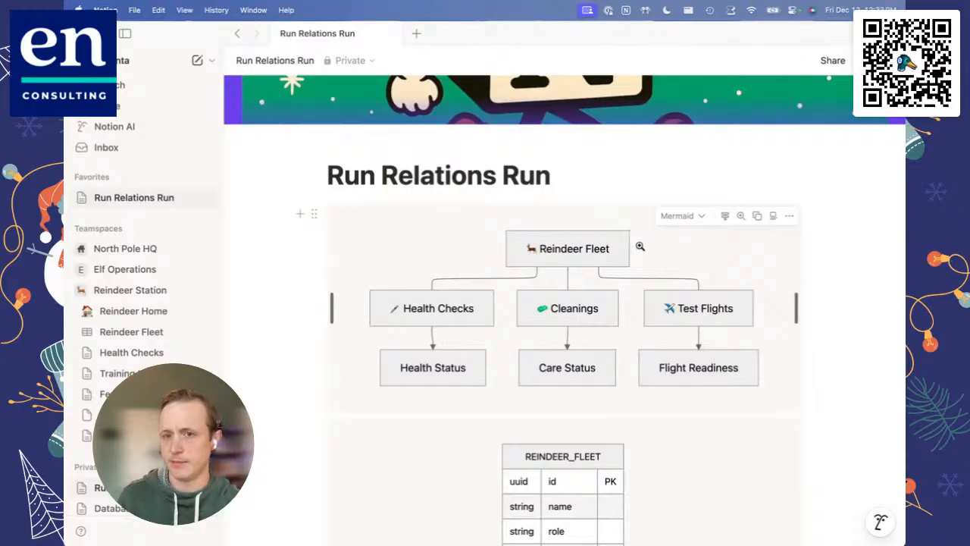
click(724, 217)
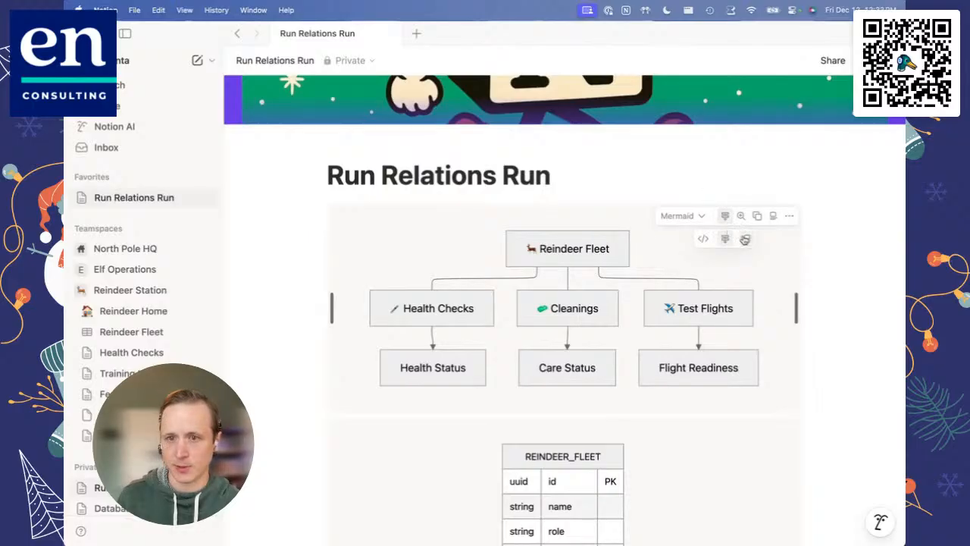
click(747, 241)
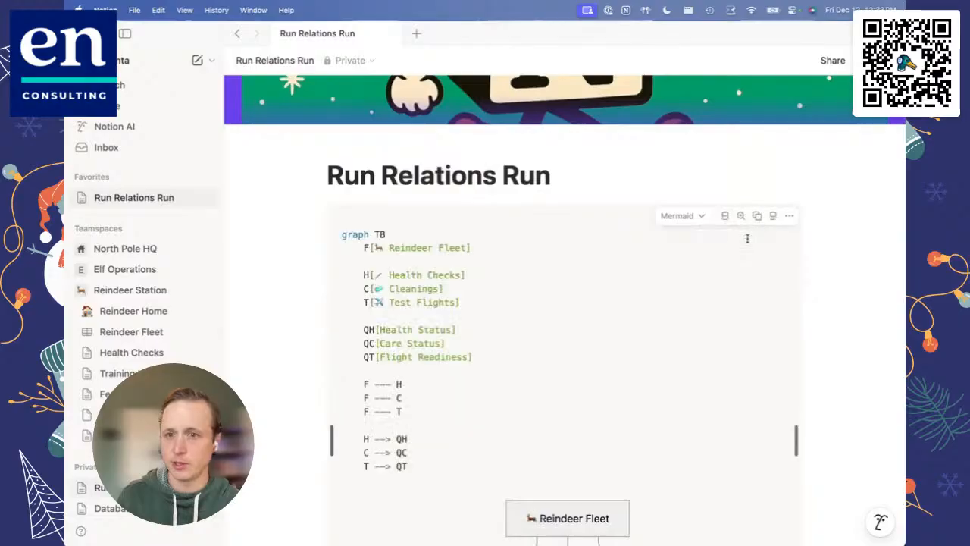
scroll(527, 278, down, 1)
scroll(527, 278, down, 2)
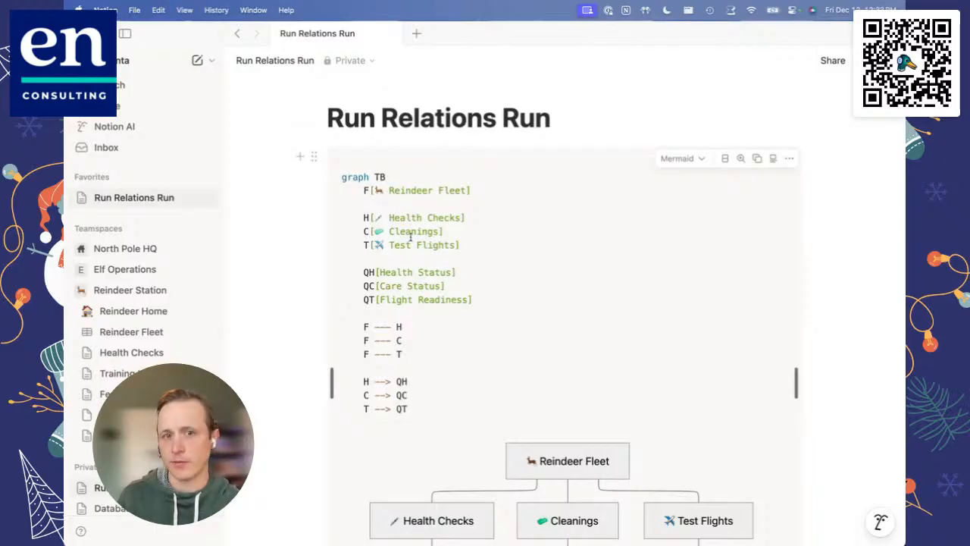
scroll(493, 318, down, 3)
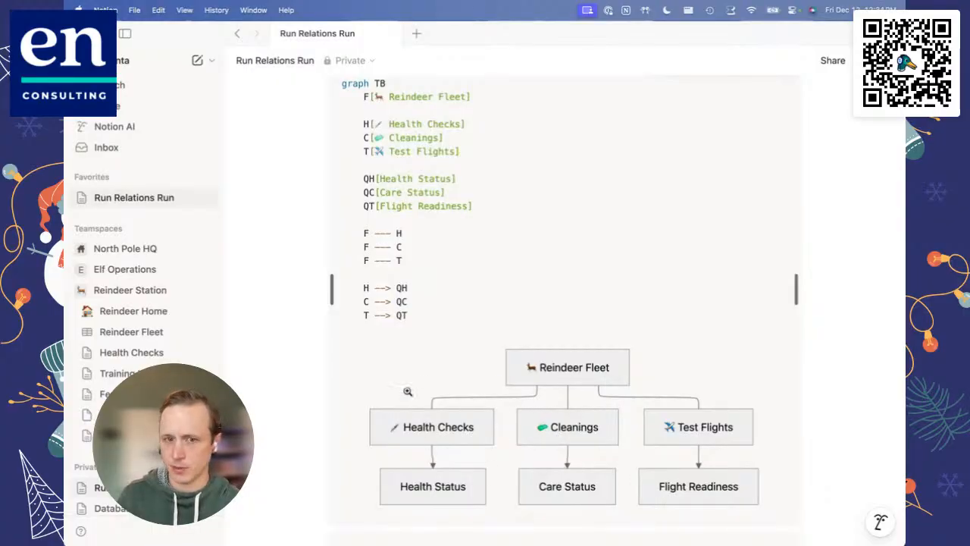
scroll(405, 392, up, 3)
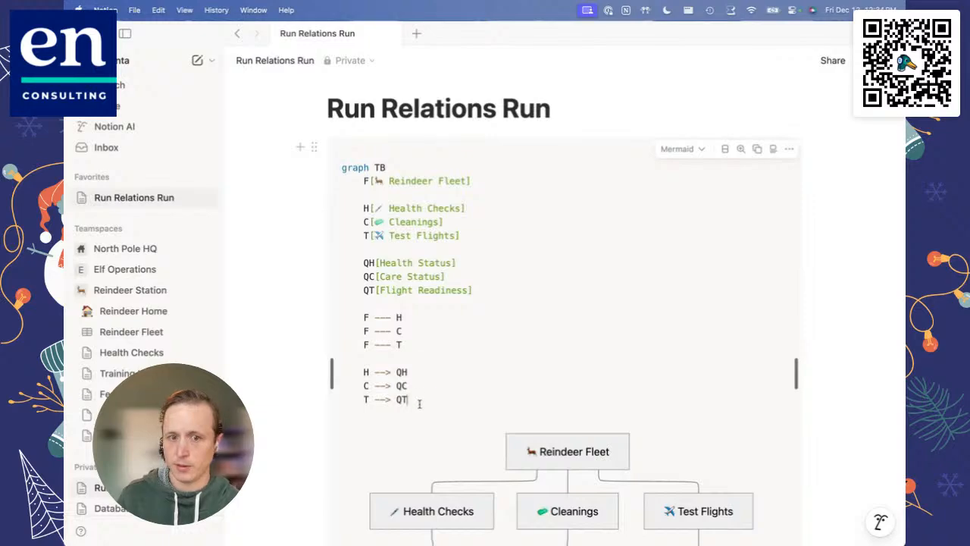
Change the Reindeer Fleet label in the Mermaid code to Reindeer Crew and return the block to preview only.
drag(409, 400, 338, 166)
click(448, 396)
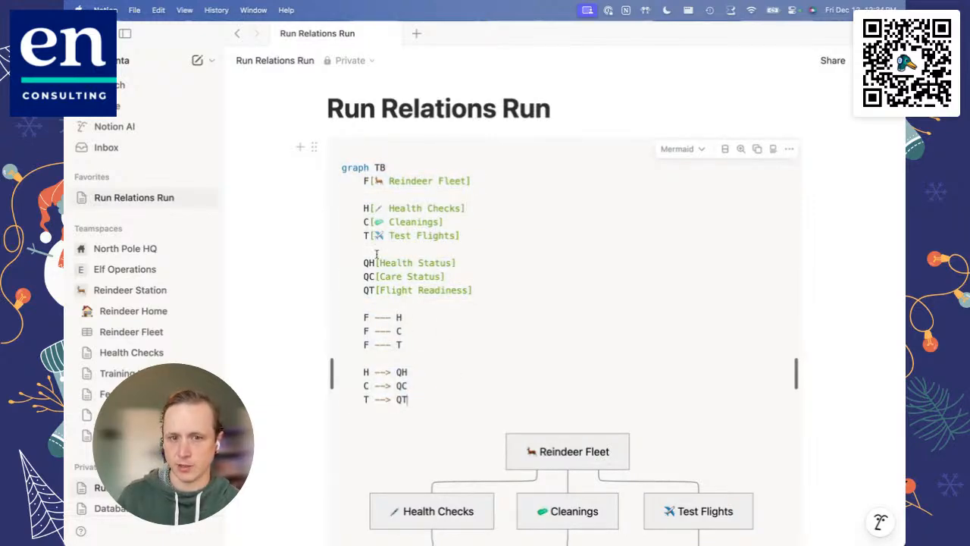
double_click(454, 180)
text(Crew)
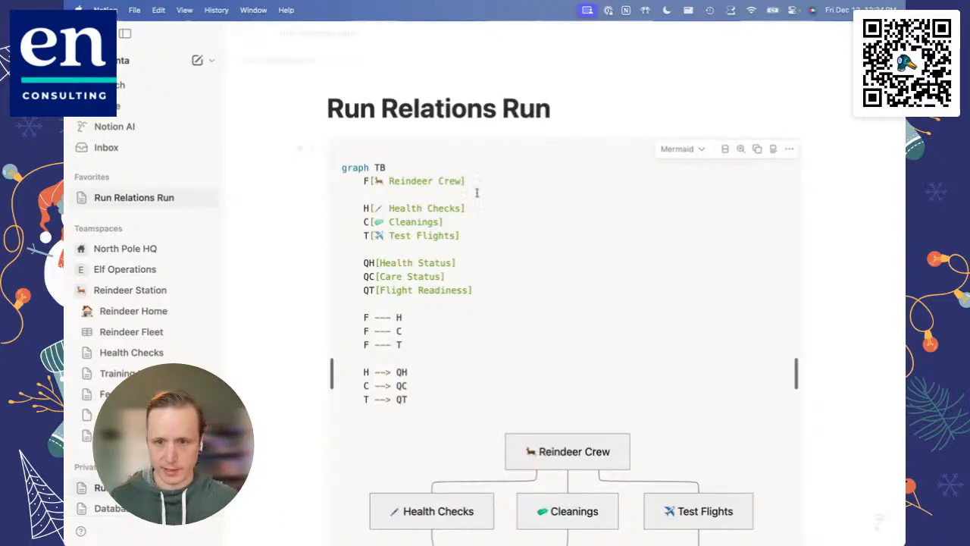
scroll(583, 453, down, 3)
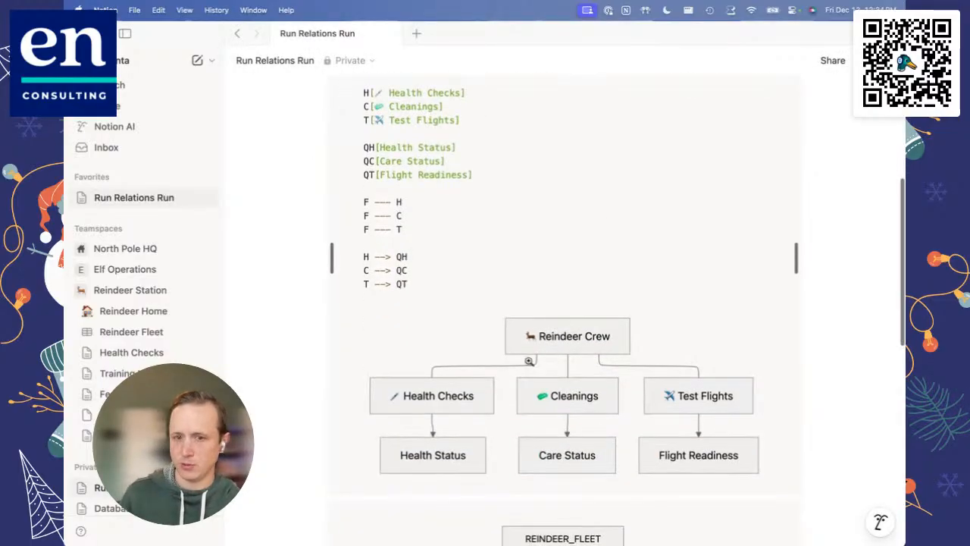
scroll(530, 361, up, 4)
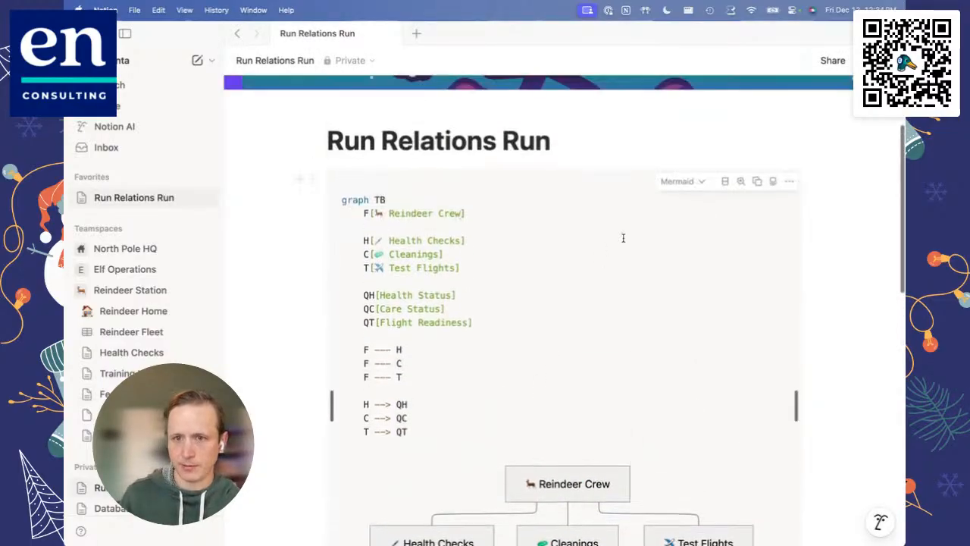
click(726, 187)
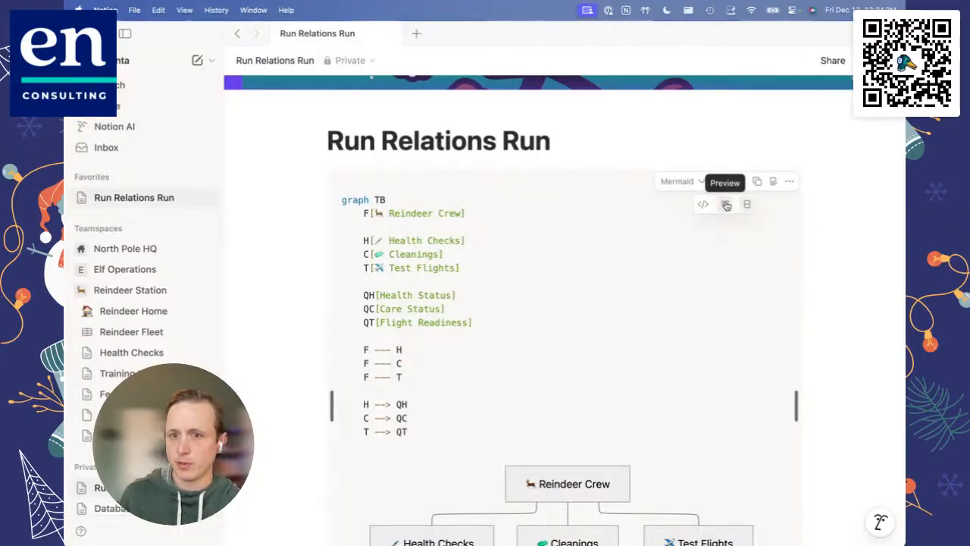
click(726, 205)
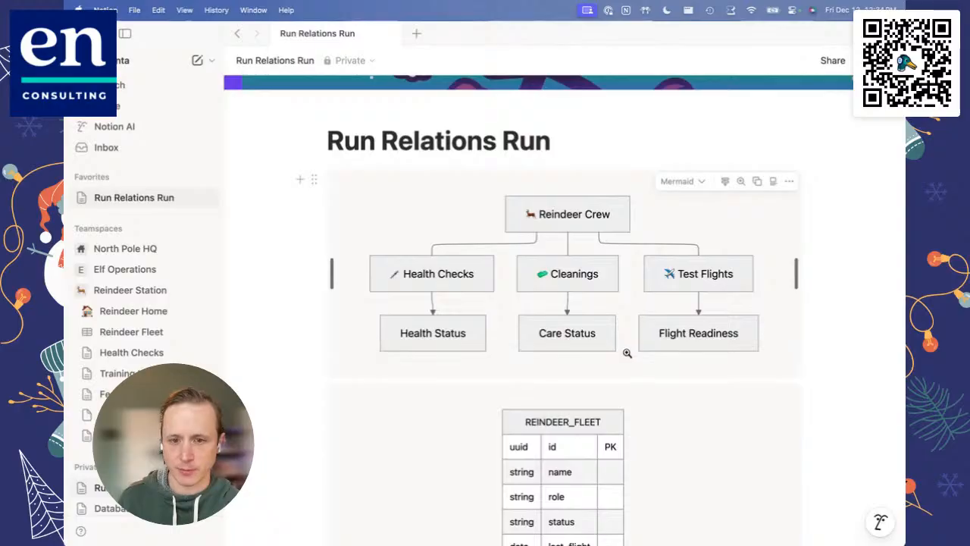
Examine the table relationship diagram below the flowchart and open the Reindeer Fleet database in Reindeer Station.
scroll(555, 286, up, 1)
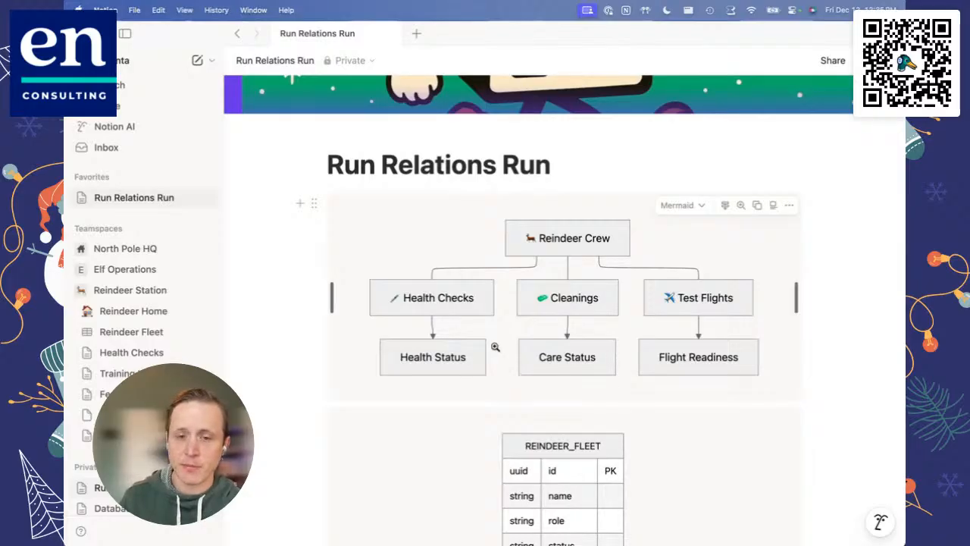
scroll(502, 362, down, 5)
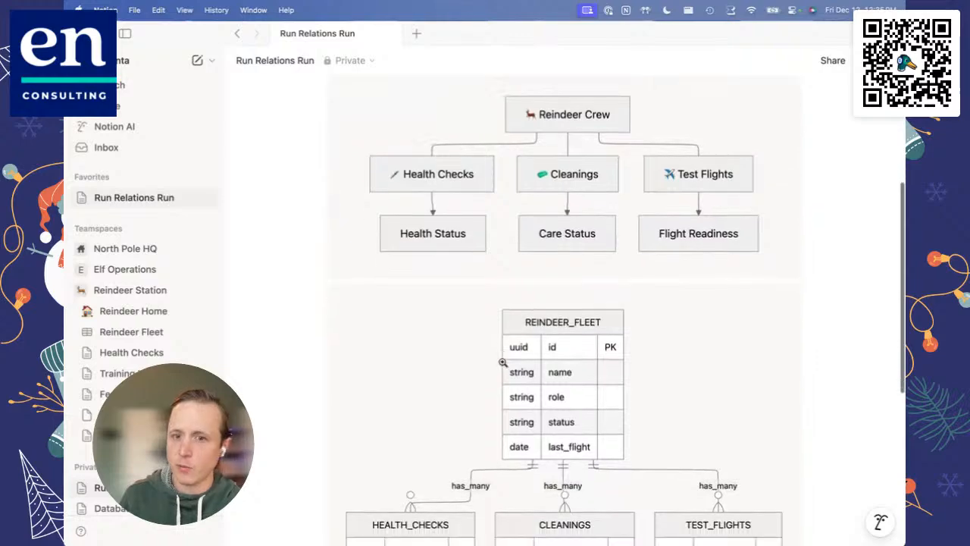
scroll(502, 363, down, 2)
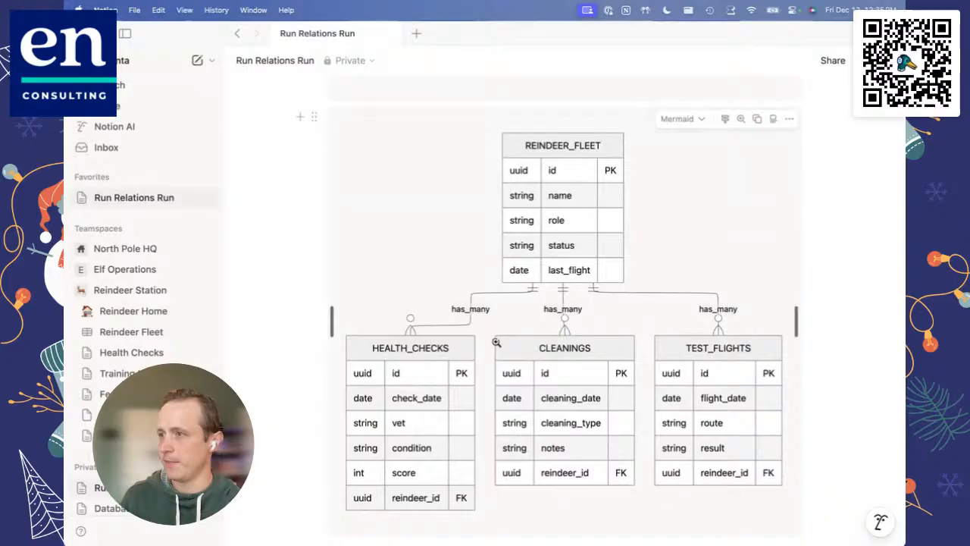
scroll(504, 325, down, 1)
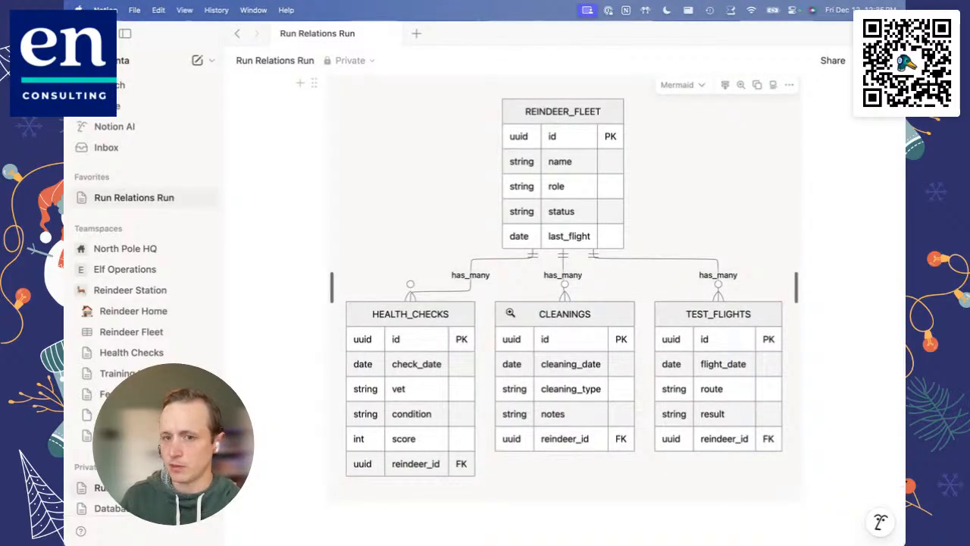
scroll(503, 290, up, 5)
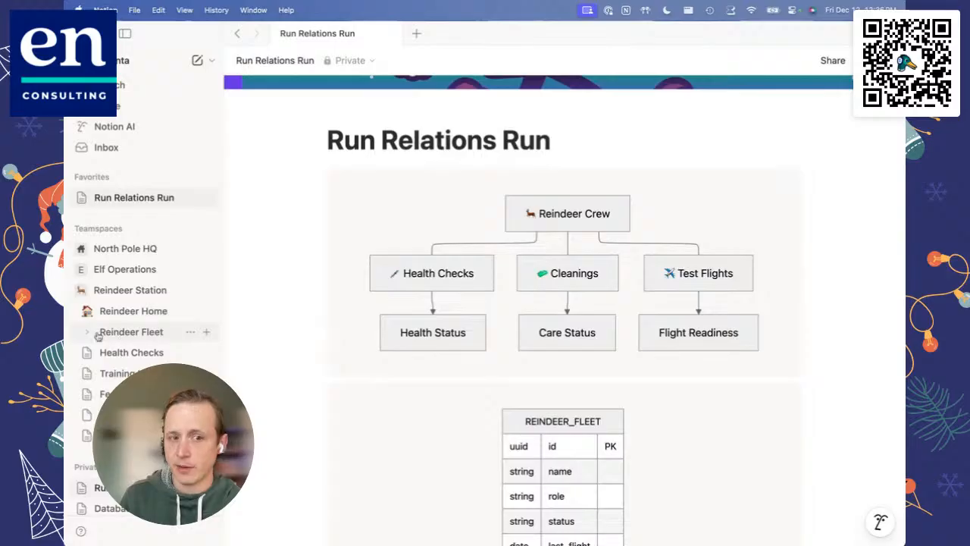
click(121, 333)
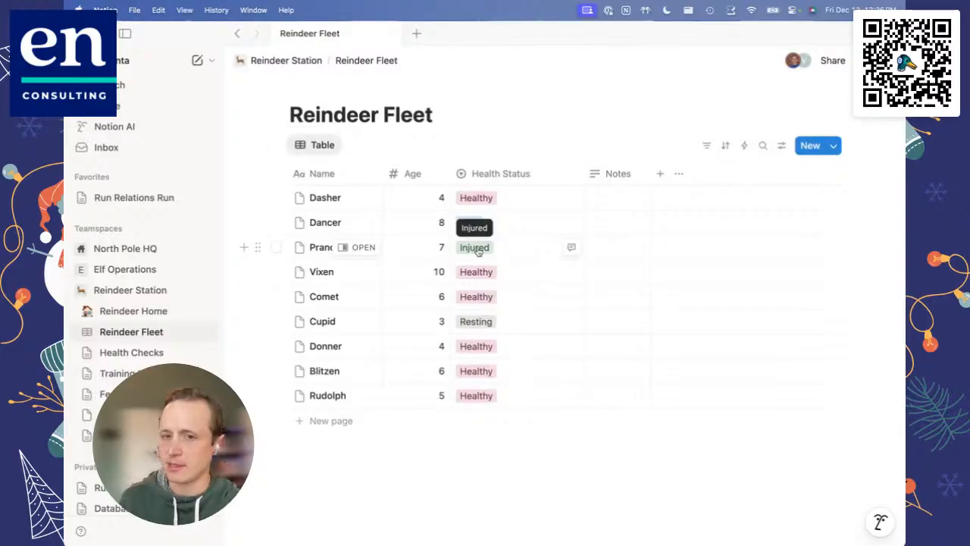
click(604, 250)
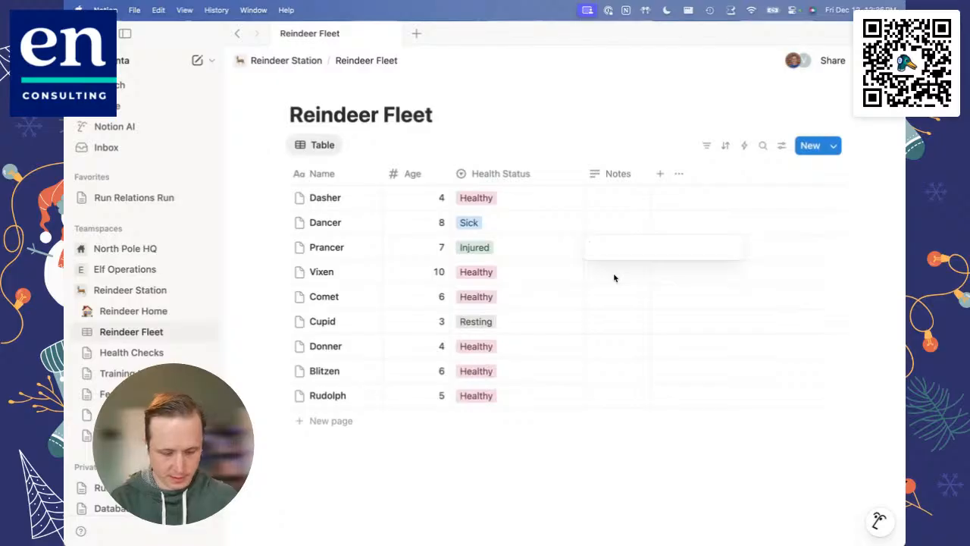
text(Tail is )
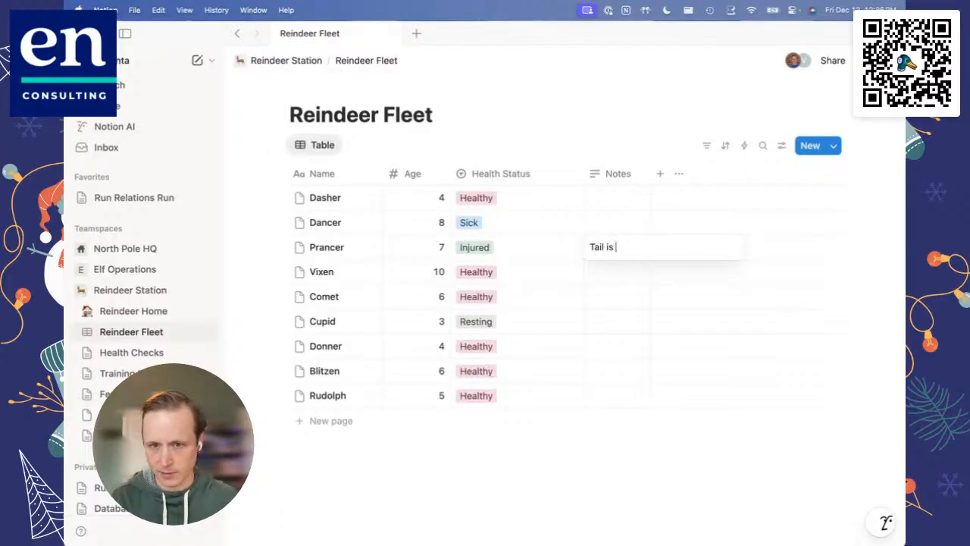
text(too snowy)
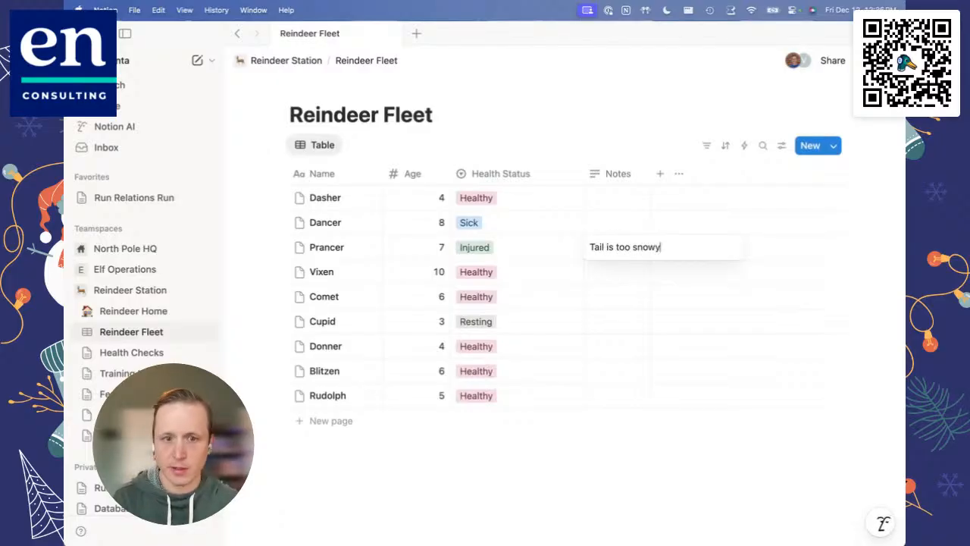
key(BackSpace)
key(BackSpace)
key(BackSpace)
key(BackSpace)
key(BackSpace)
key(BackSpace)
key(BackSpace)
key(BackSpace)
key(BackSpace)
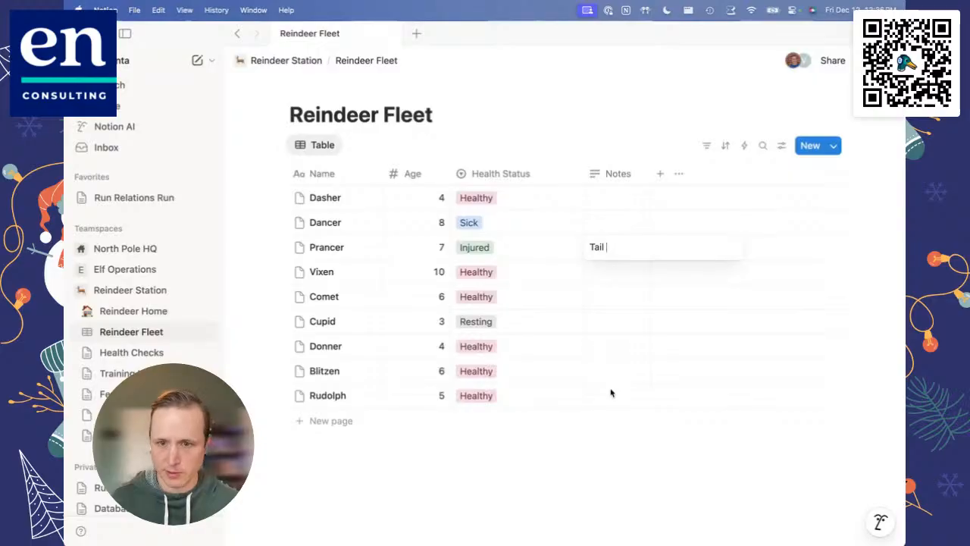
key(BackSpace)
key(BackSpace)
key(BackSpace)
key(BackSpace)
key(BackSpace)
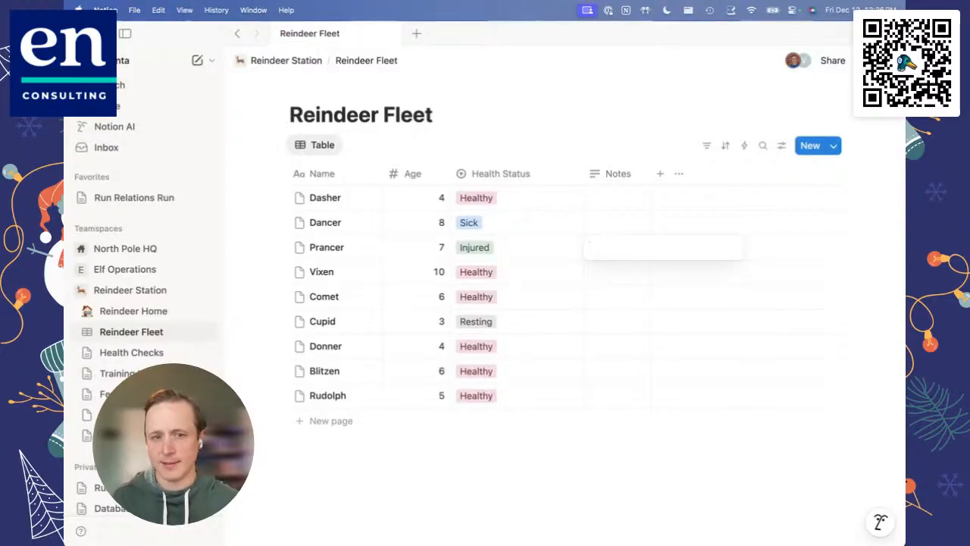
key(Escape)
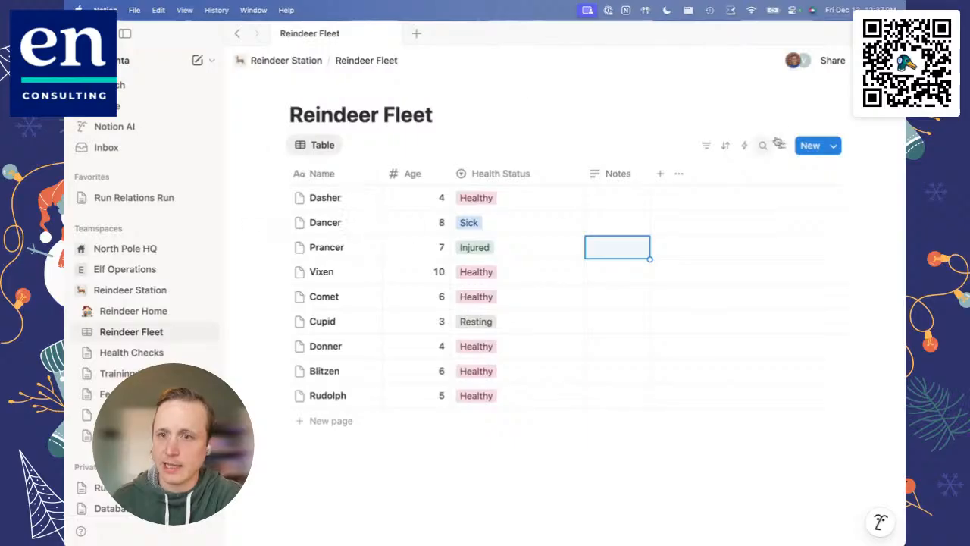
Create an empty database in the Reindeer Station teamspace and title it Reindeer Health Checks.
click(782, 147)
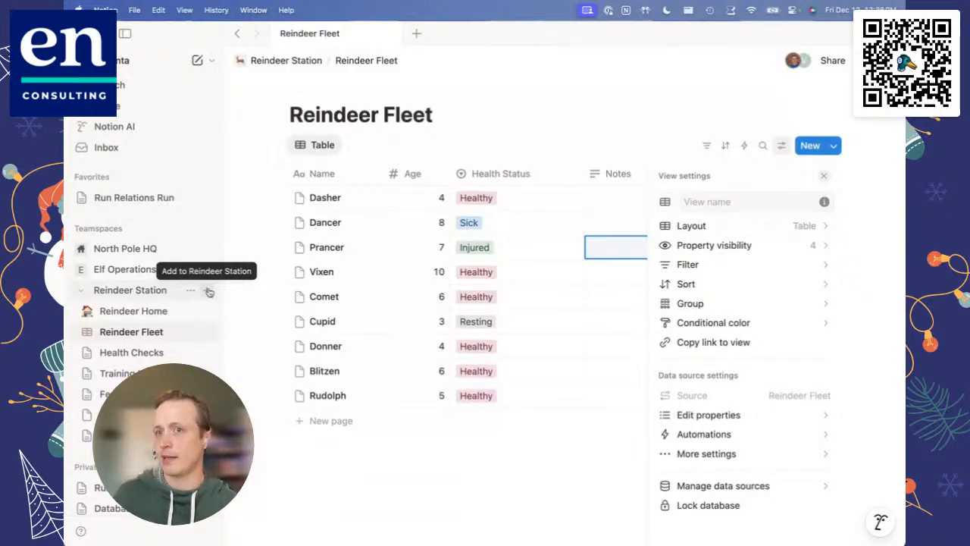
click(209, 292)
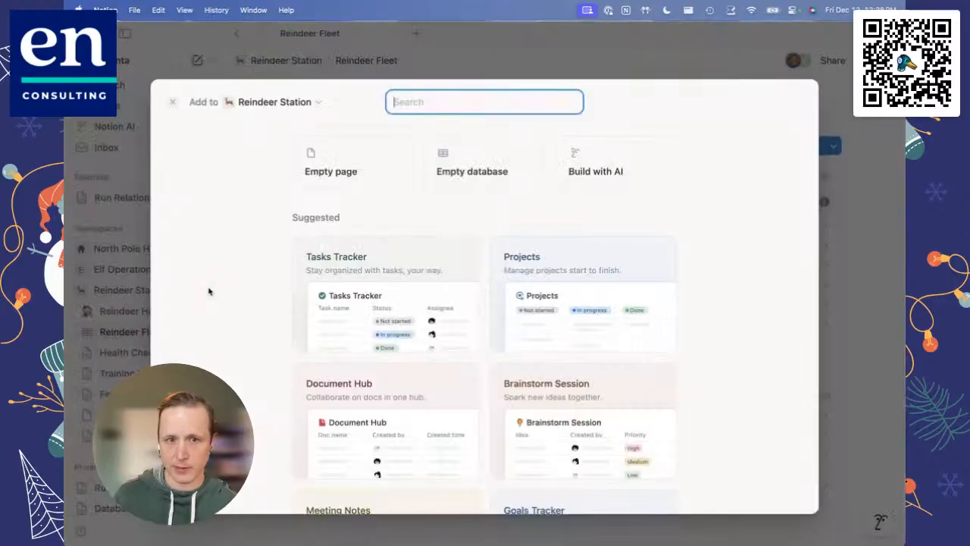
click(449, 165)
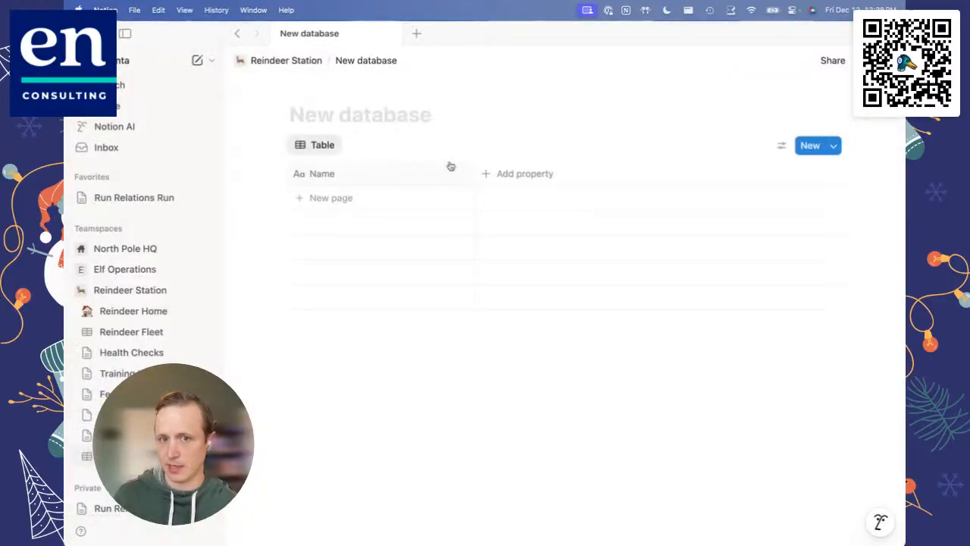
click(379, 121)
text(Reindeer )
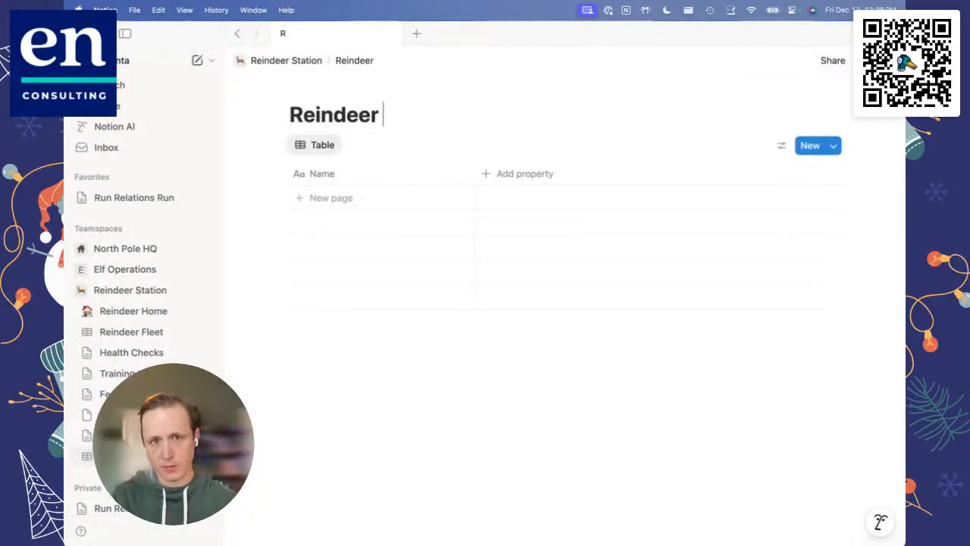
text(Health Checks)
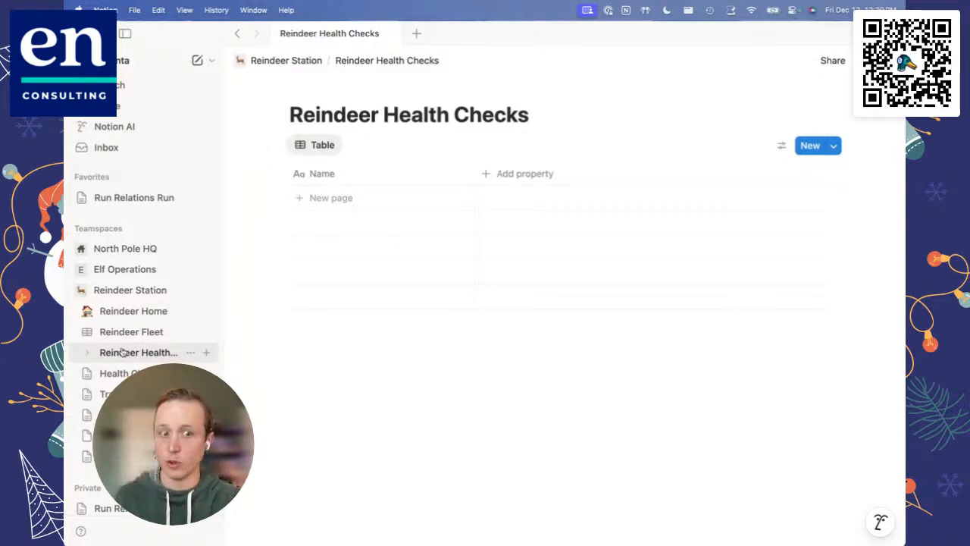
Move the separate Reindeer Health Checks database to the trash and return to the Reindeer Fleet database.
click(190, 352)
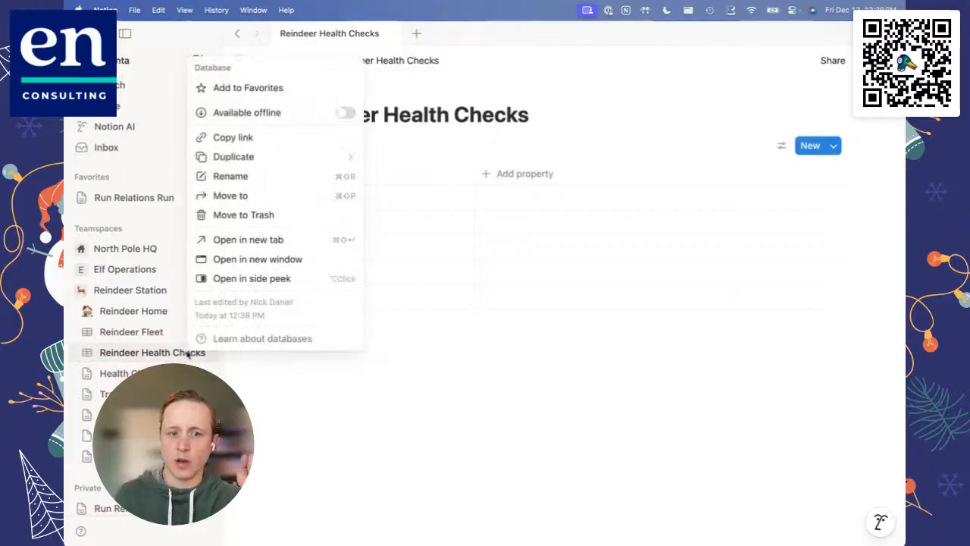
click(244, 215)
click(458, 310)
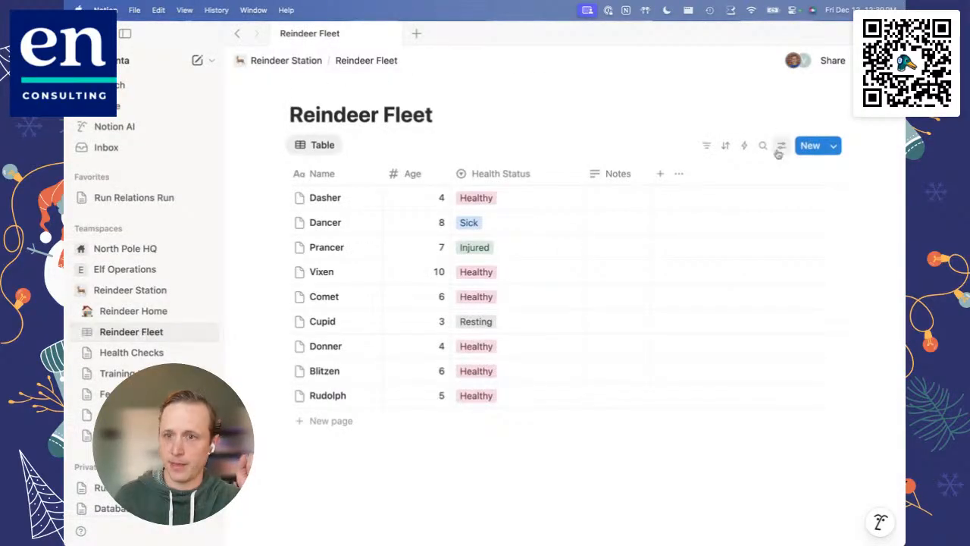
Add a new empty data source to the Reindeer Fleet database and name it Reindeer Health Checks.
click(781, 147)
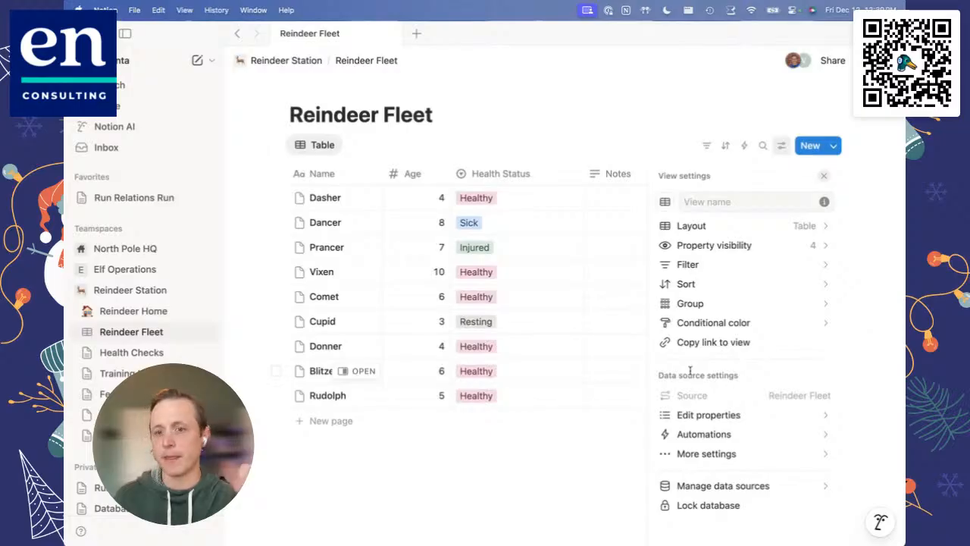
click(729, 486)
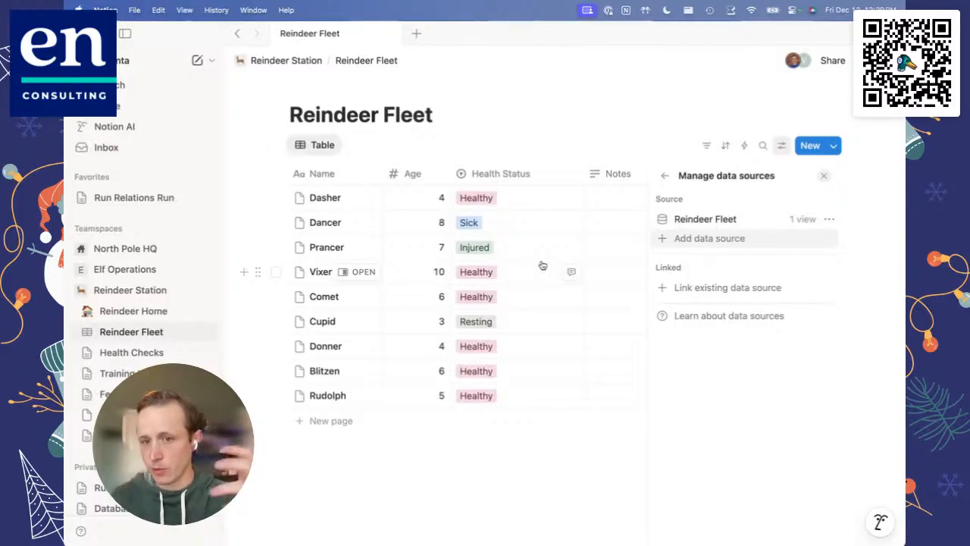
click(701, 240)
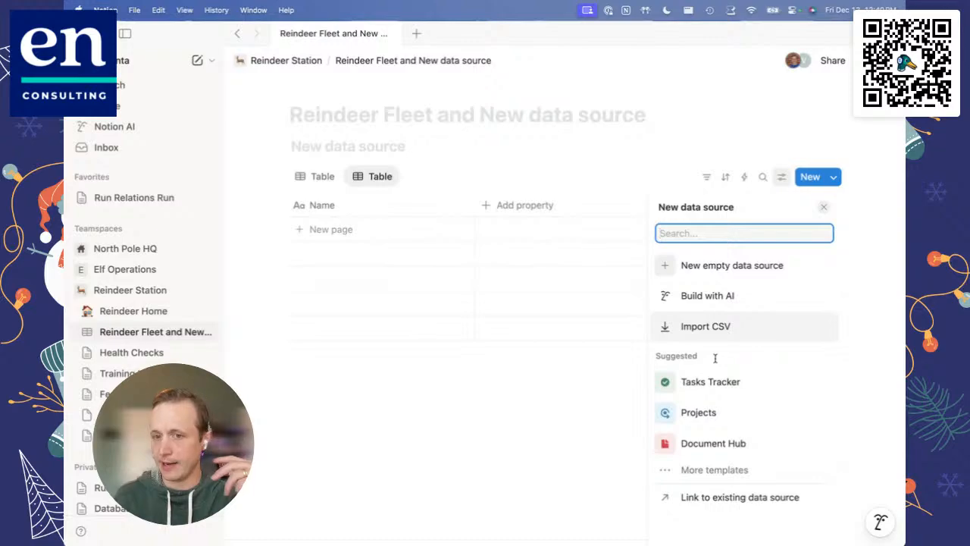
click(699, 269)
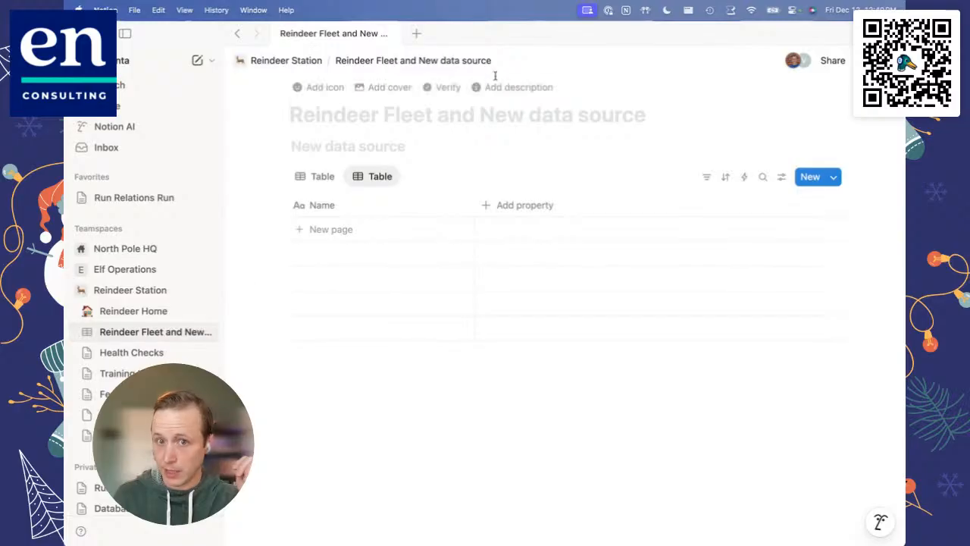
click(320, 145)
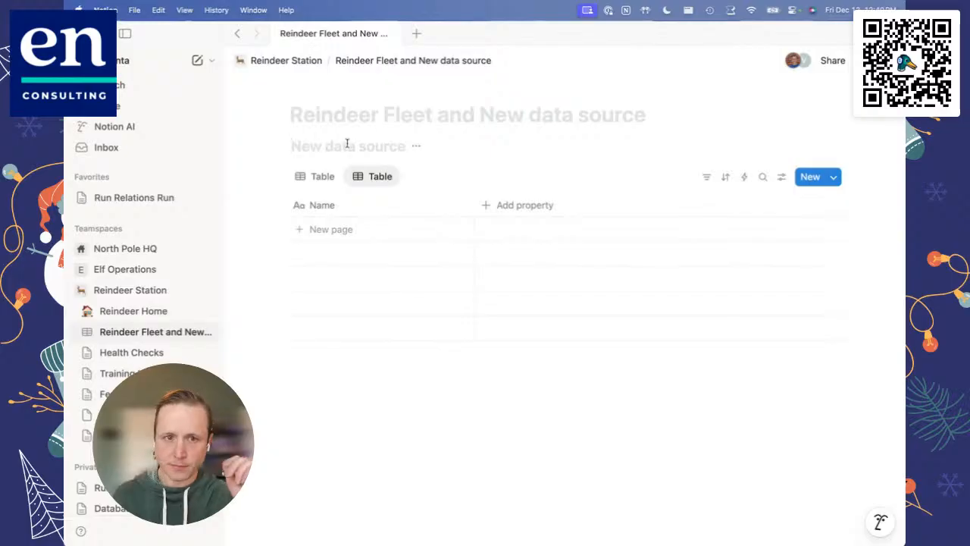
text(Rei)
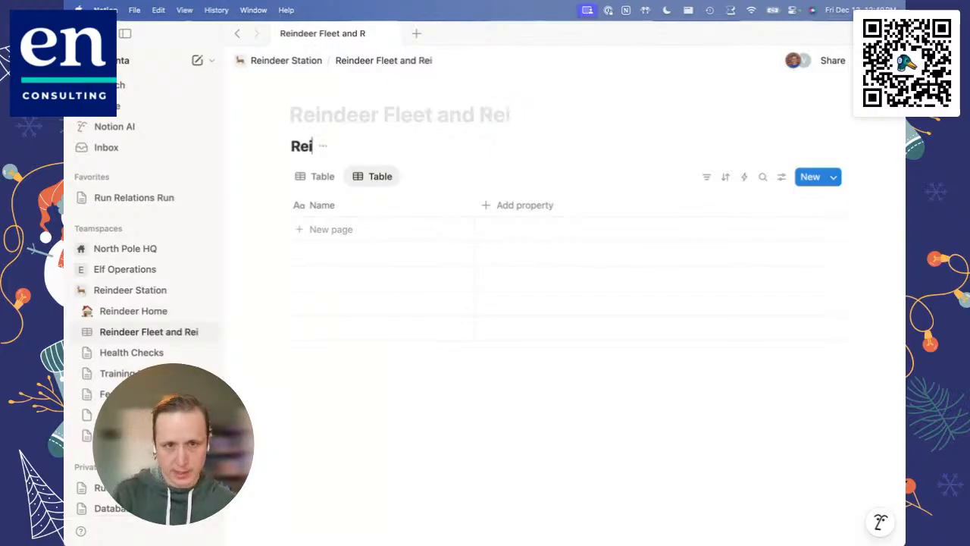
text(ndeer Health Checks)
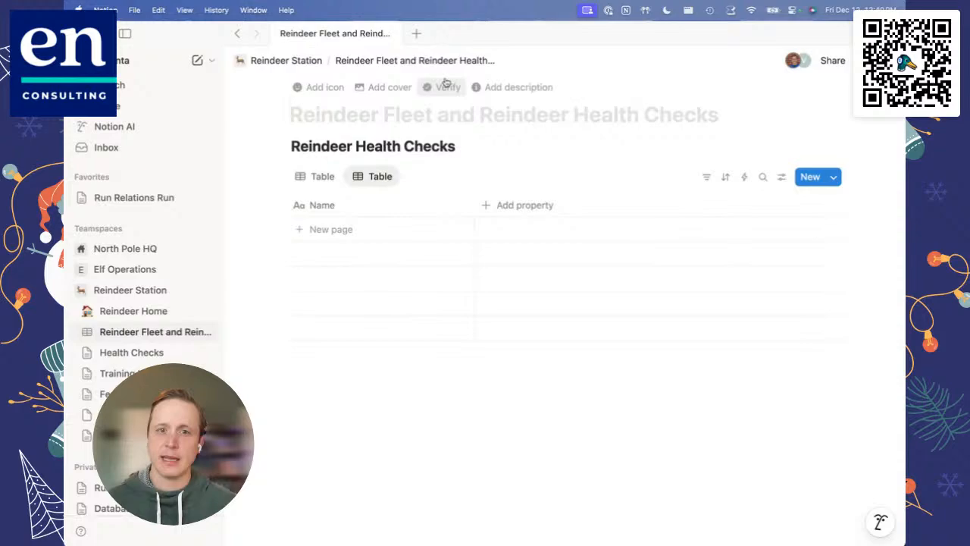
Title the combined database containing the fleet and health check data sources Reindata.
click(323, 106)
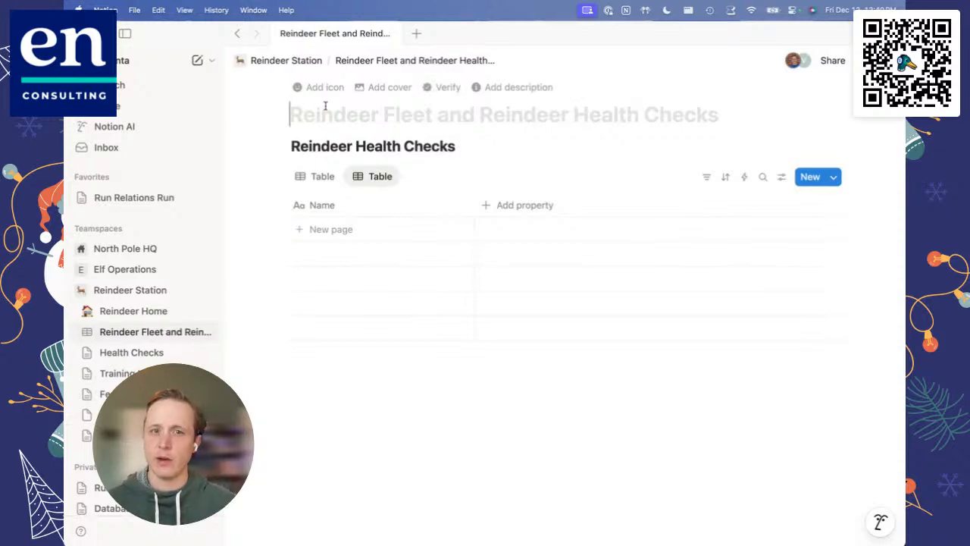
text(Reindee)
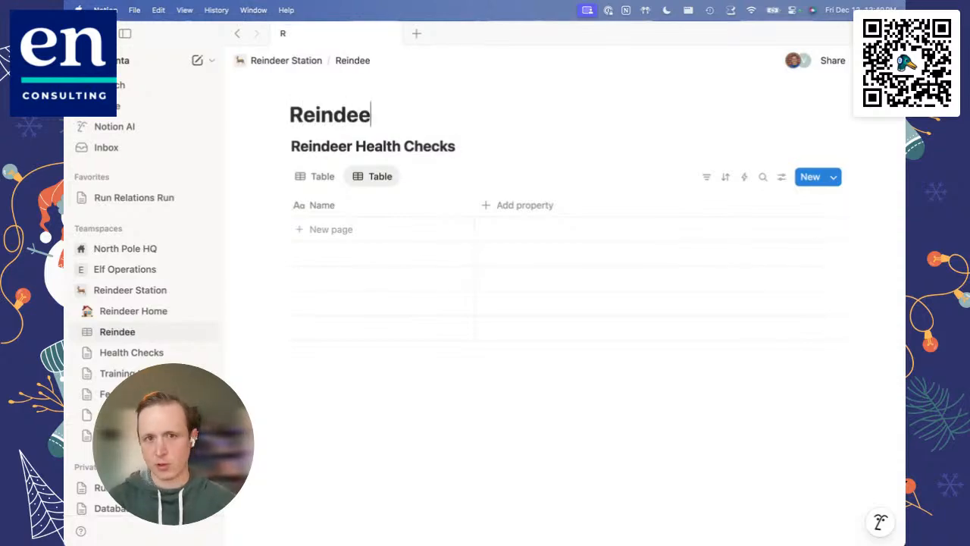
text(r Data)
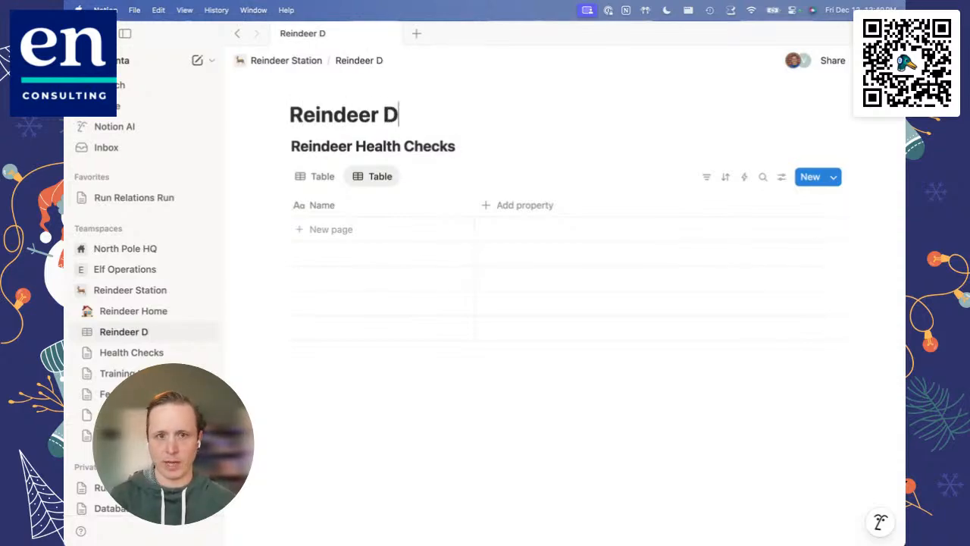
key(BackSpace)
key(BackSpace)
key(BackSpace)
key(BackSpace)
key(BackSpace)
key(BackSpace)
key(BackSpace)
key(BackSpace)
text(ata)
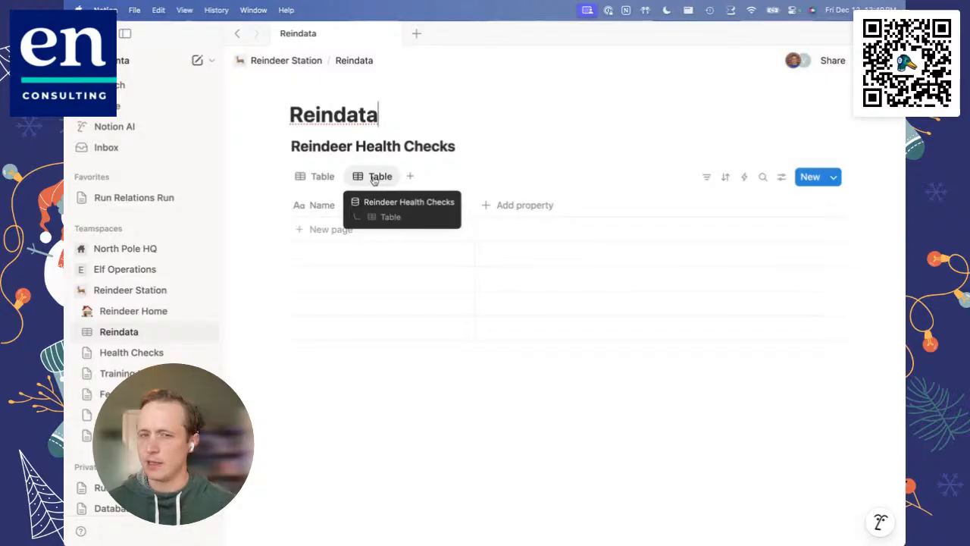
Compare the Reindeer Fleet and Reindeer Health Checks table views by switching between them.
click(323, 178)
click(322, 176)
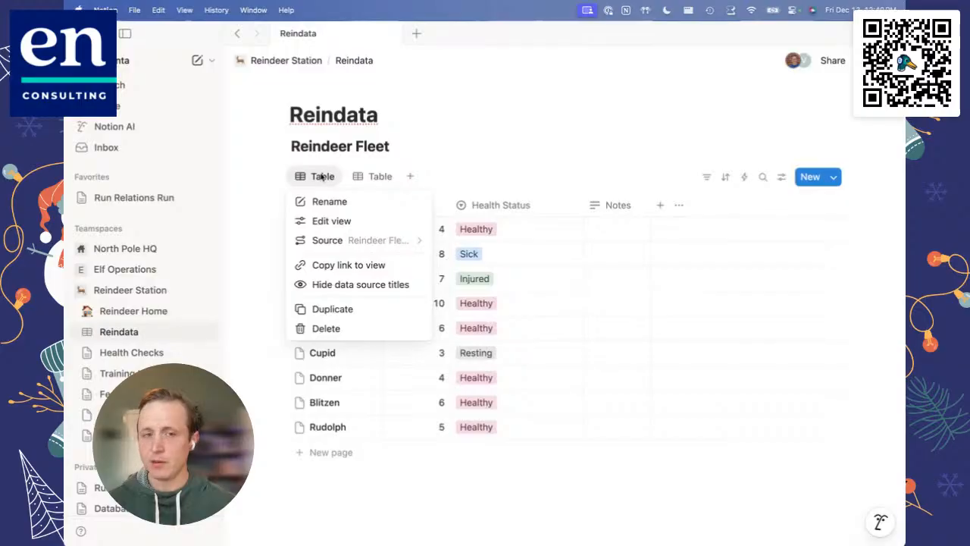
click(365, 176)
click(375, 175)
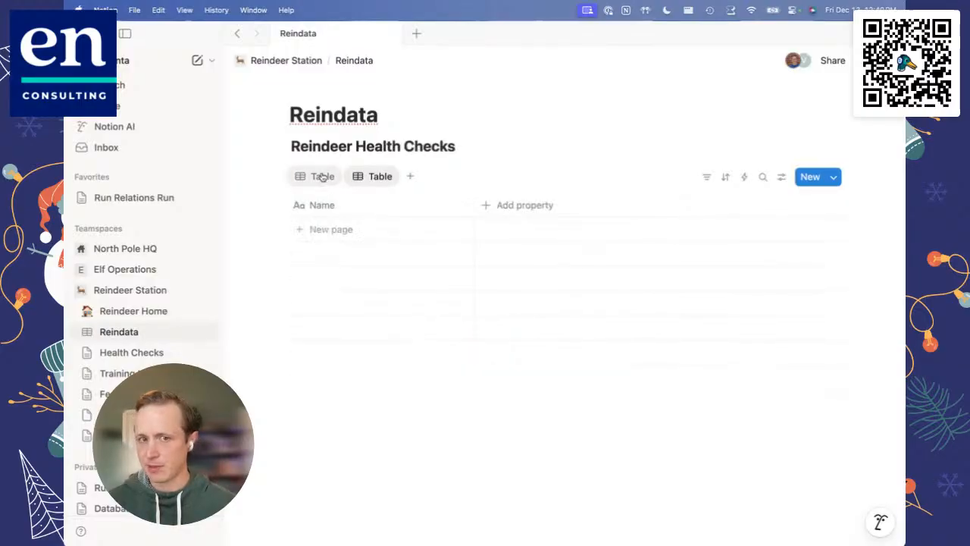
click(318, 176)
click(377, 176)
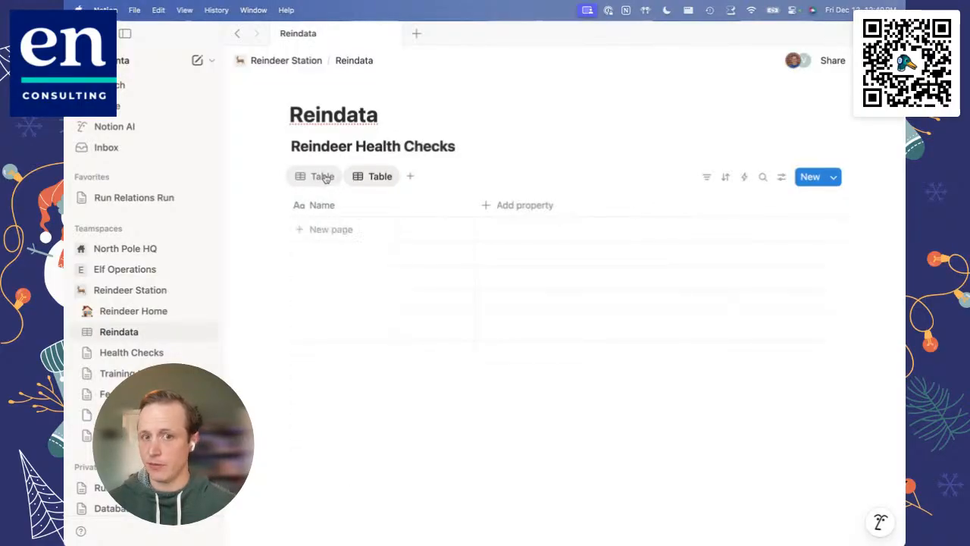
Rename the Reindeer Fleet table view to Roster.
click(323, 177)
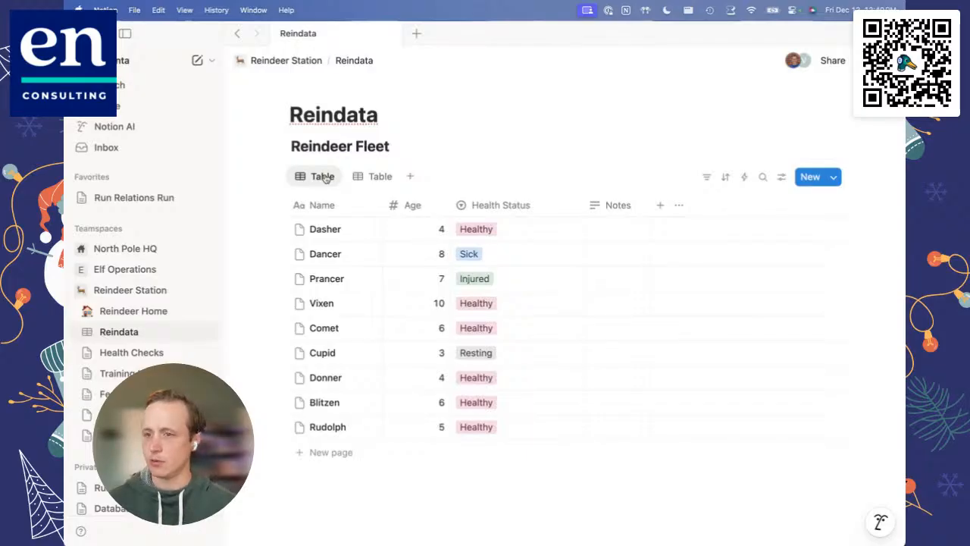
click(323, 177)
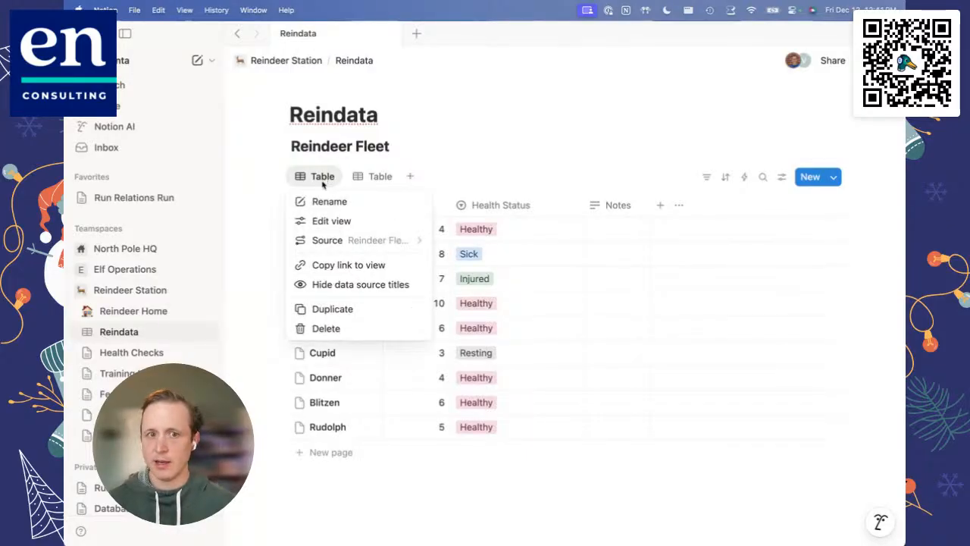
click(328, 200)
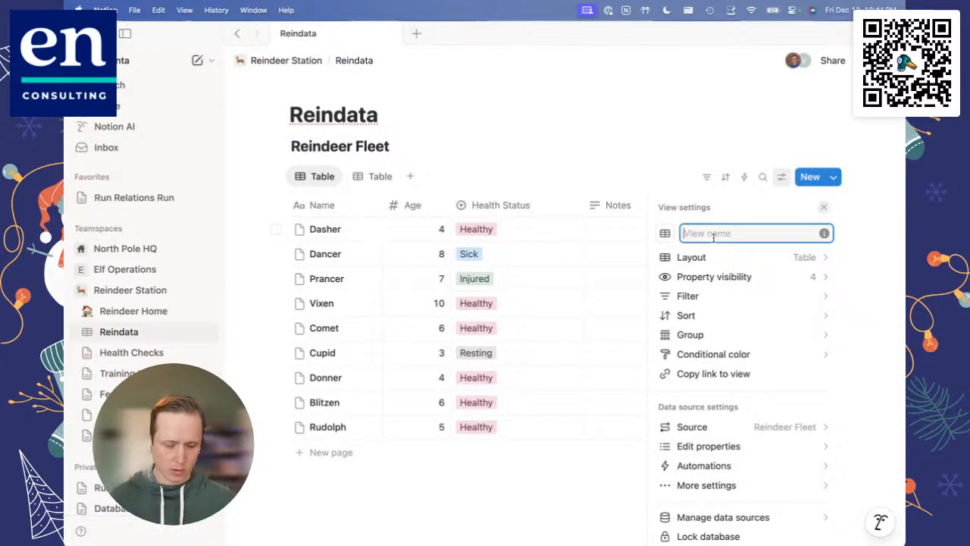
text(Fleet)
key(BackSpace)
key(BackSpace)
key(BackSpace)
key(BackSpace)
key(BackSpace)
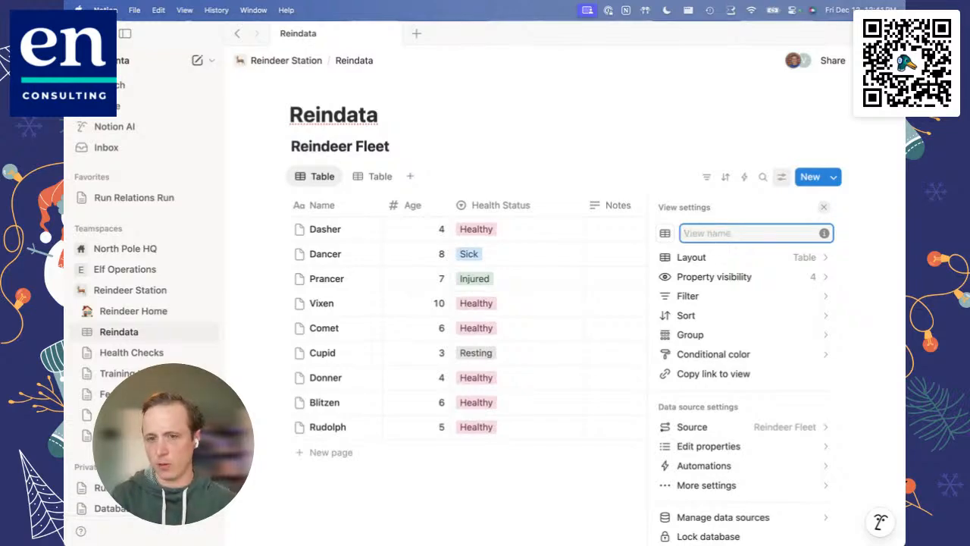
text(Directory)
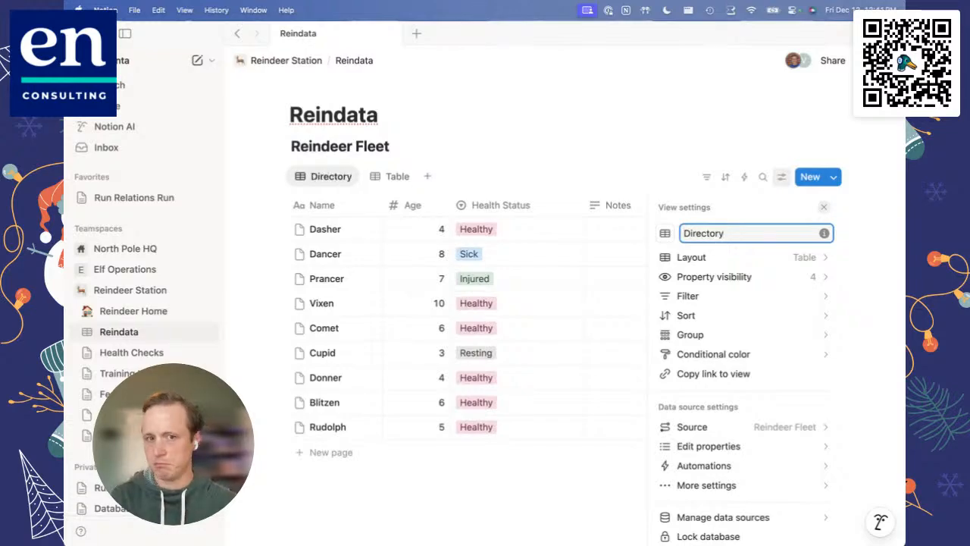
double_click(726, 229)
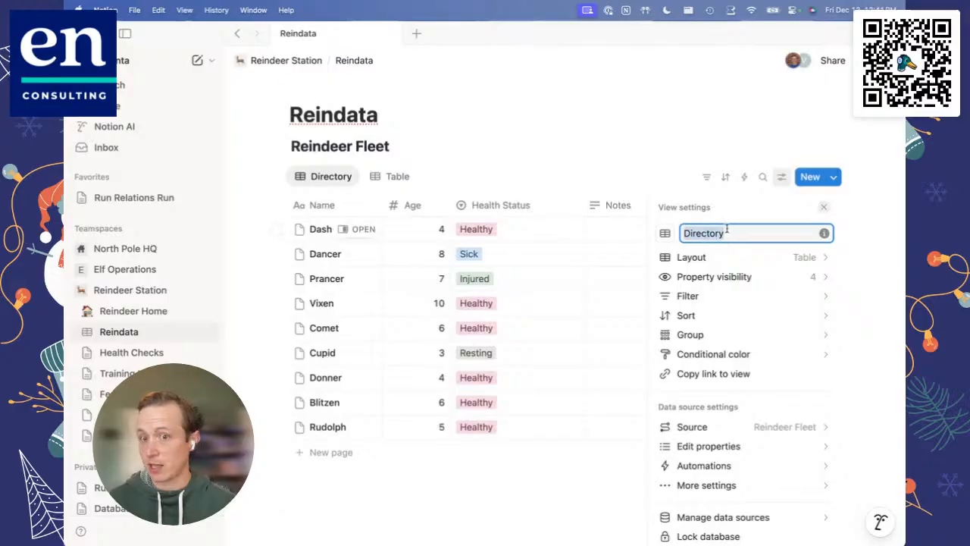
text(Roster)
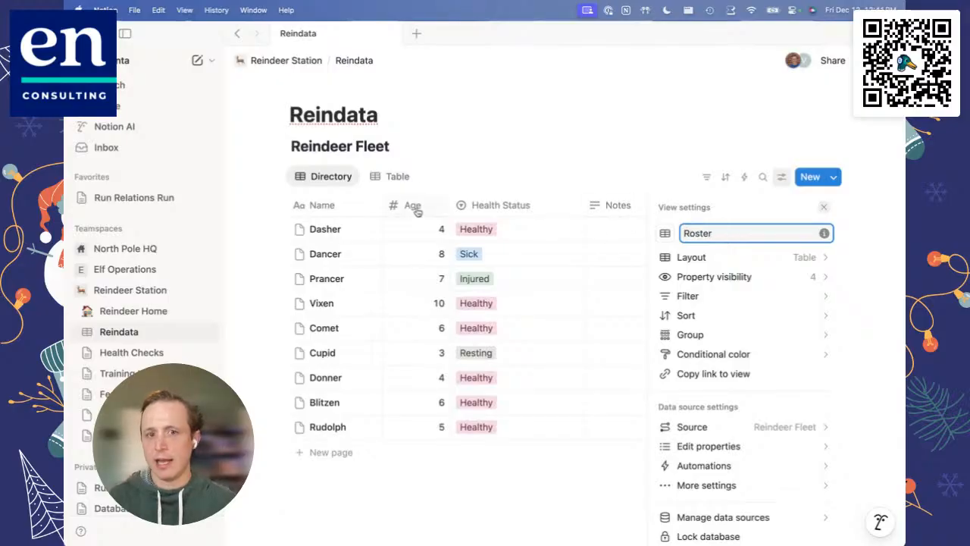
key(Return)
Rename the Reindeer Health Checks table view to Health Checks.
click(385, 177)
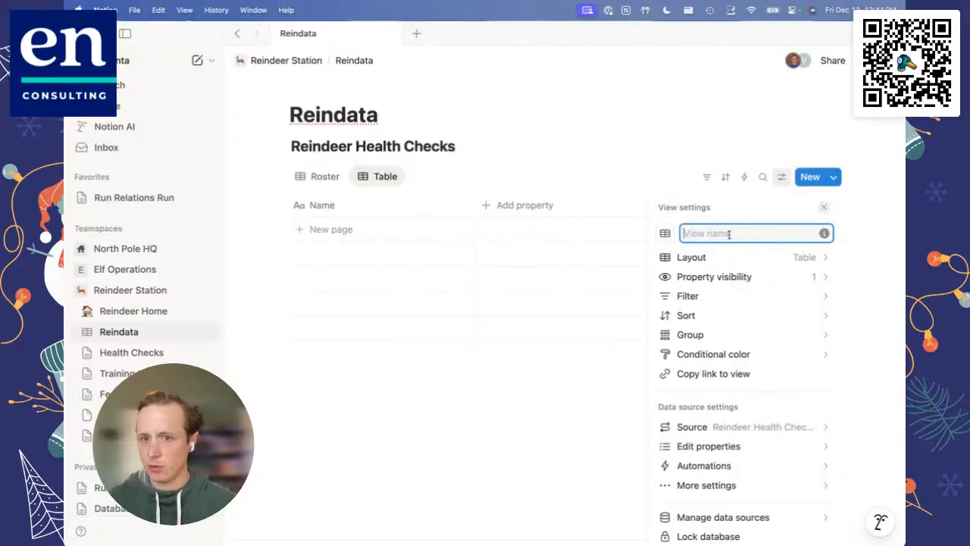
text(Health Ch)
text(ecks)
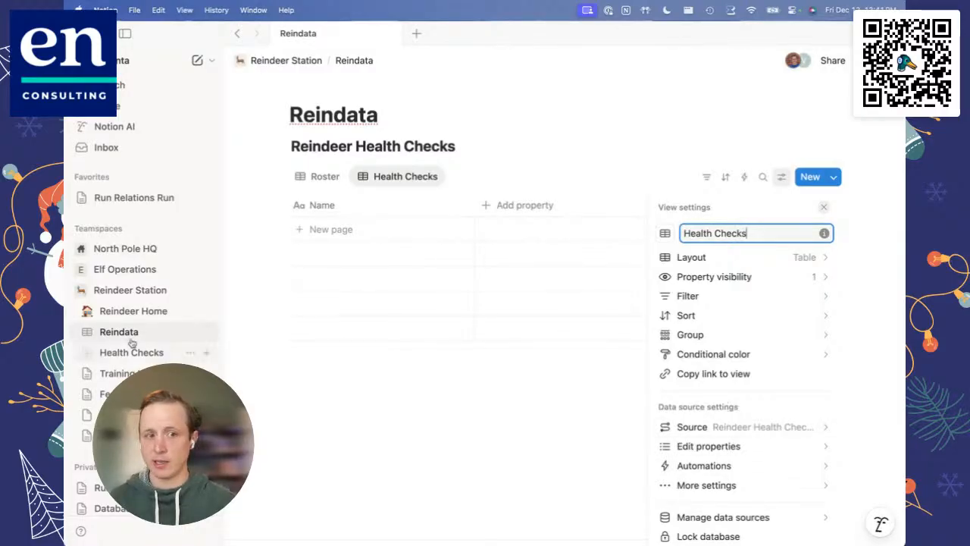
Open the Toy Production Tracking DB under Toy-Making in Elf Operations and compare its All items, Tracker and In progress views.
click(94, 270)
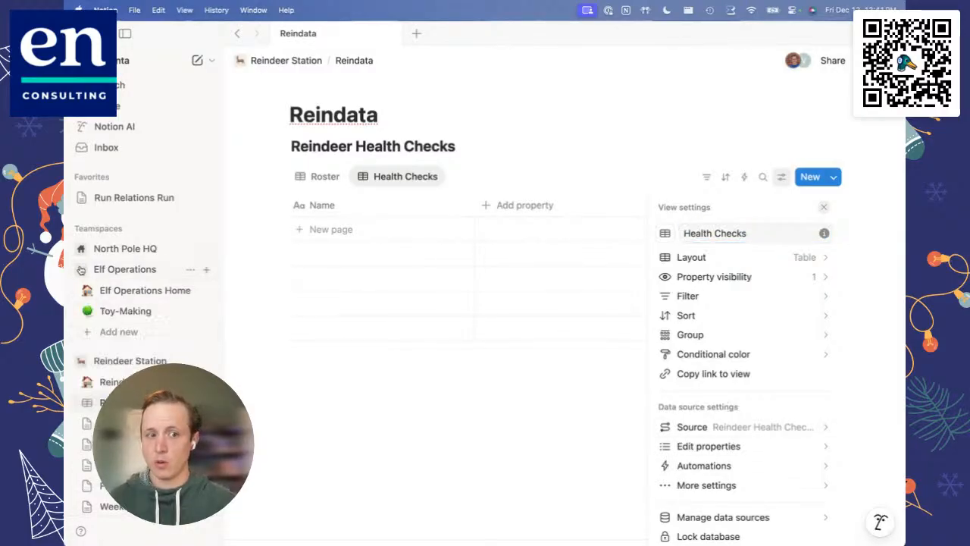
click(110, 311)
click(404, 336)
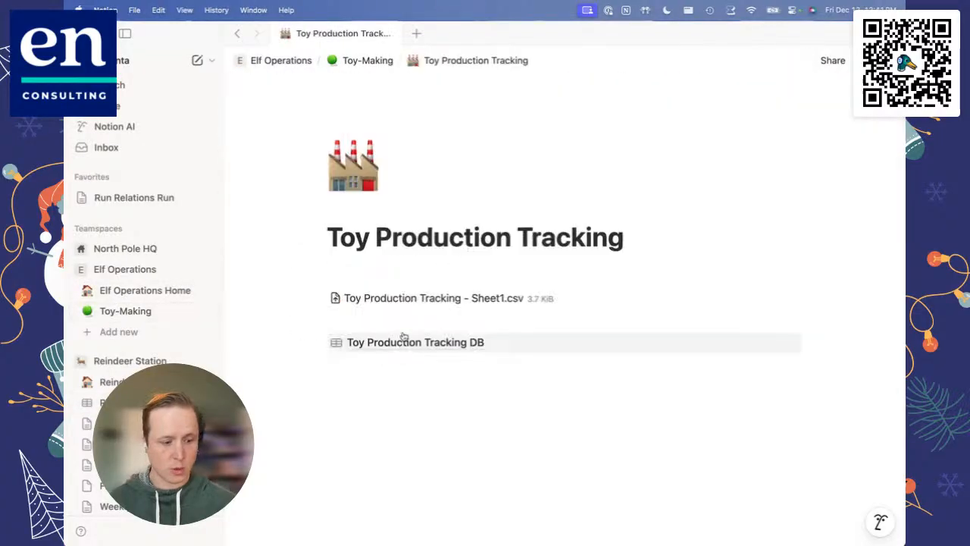
click(425, 341)
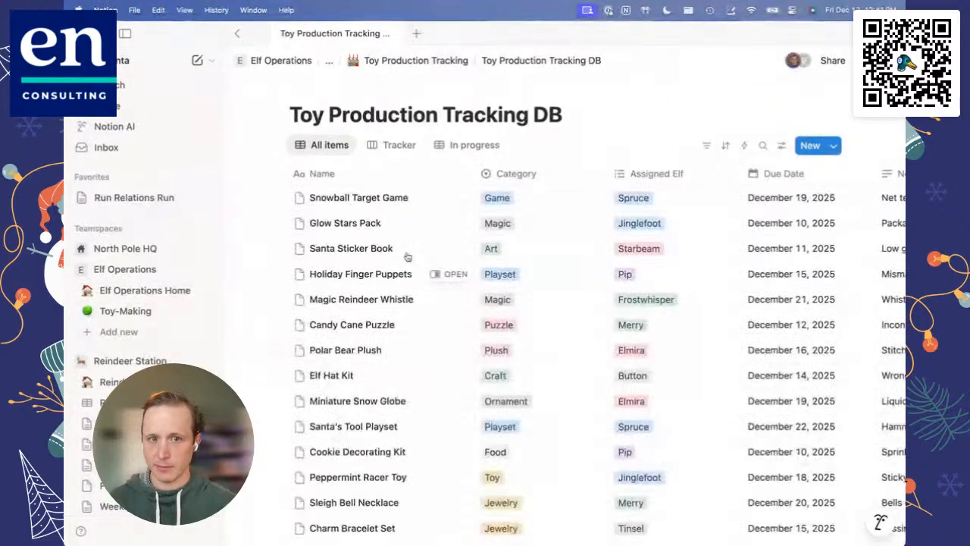
click(394, 145)
click(469, 147)
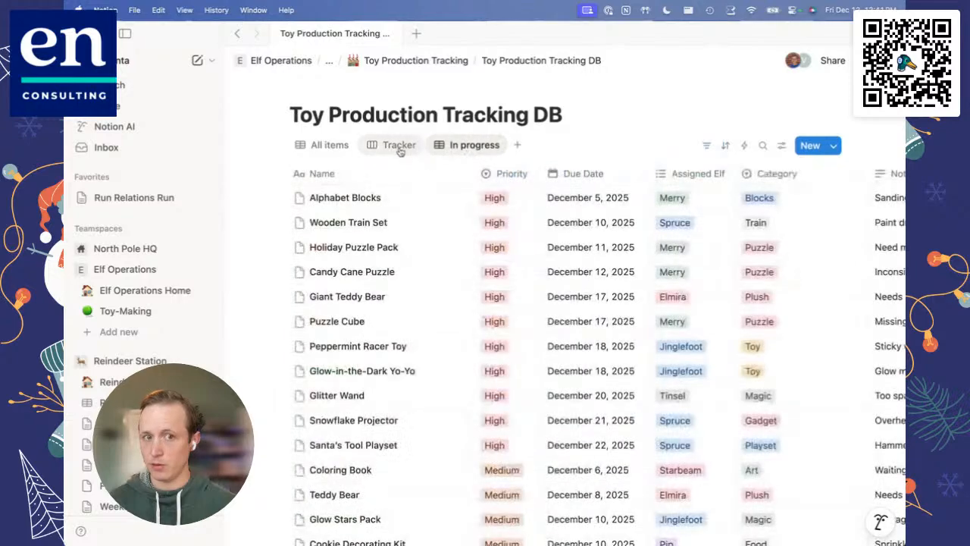
click(397, 147)
click(336, 146)
click(385, 145)
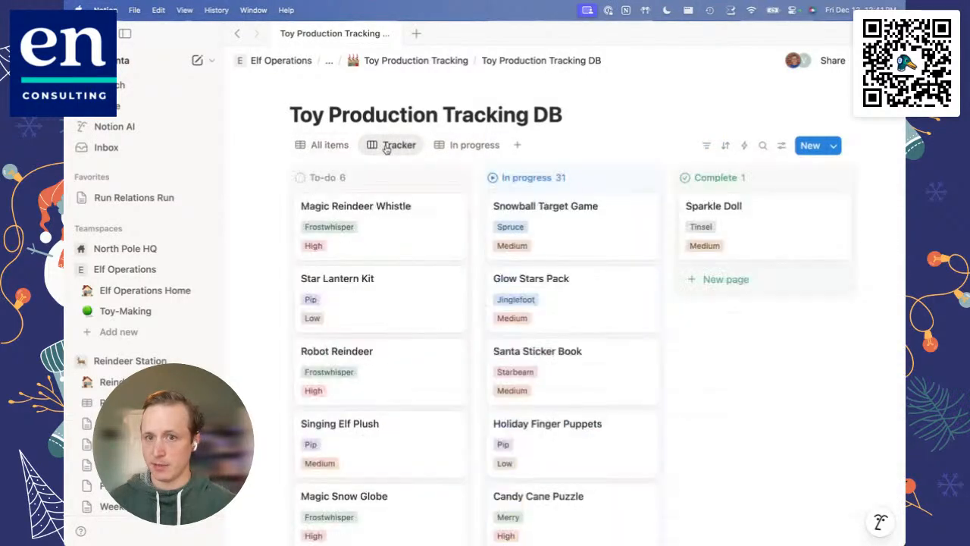
click(471, 145)
click(379, 147)
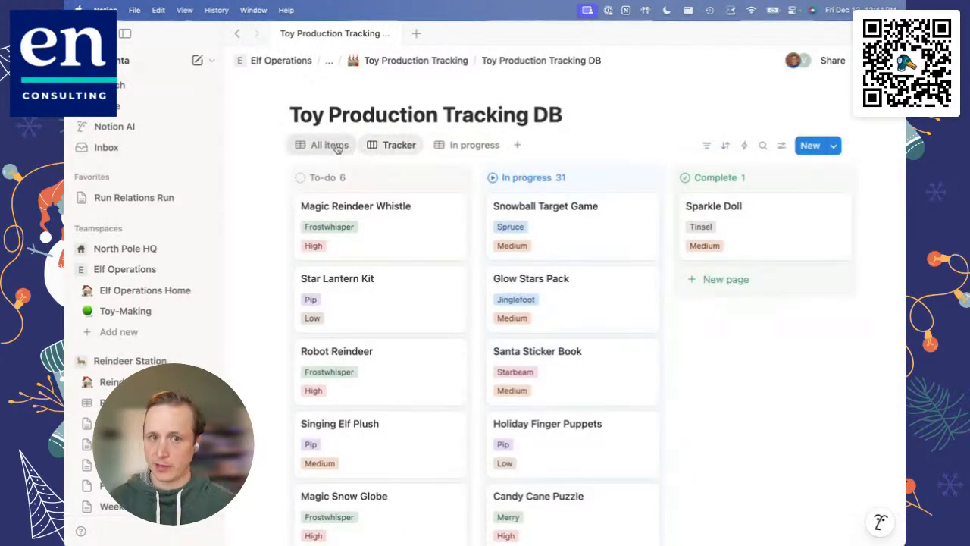
click(336, 146)
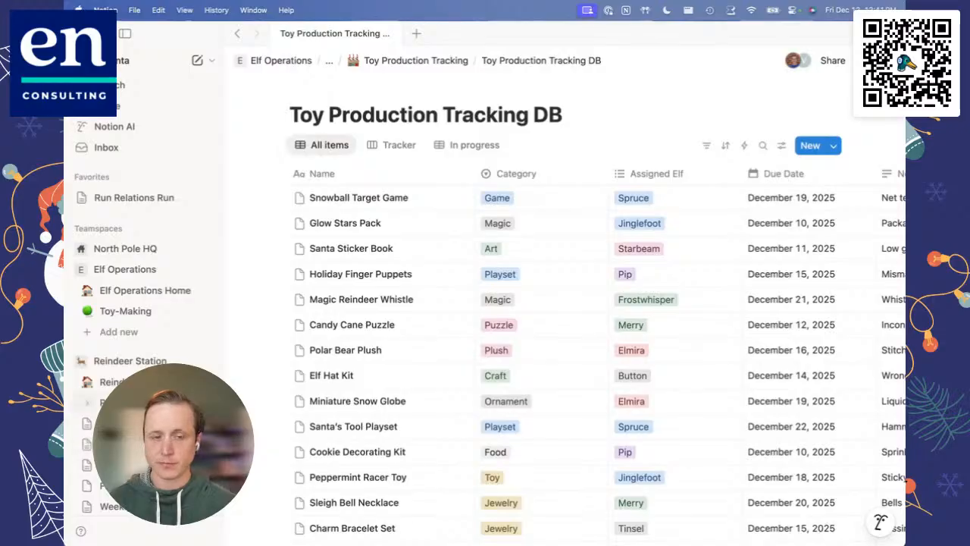
Return to the Reindata database and compare its Roster and Health Checks views.
click(90, 402)
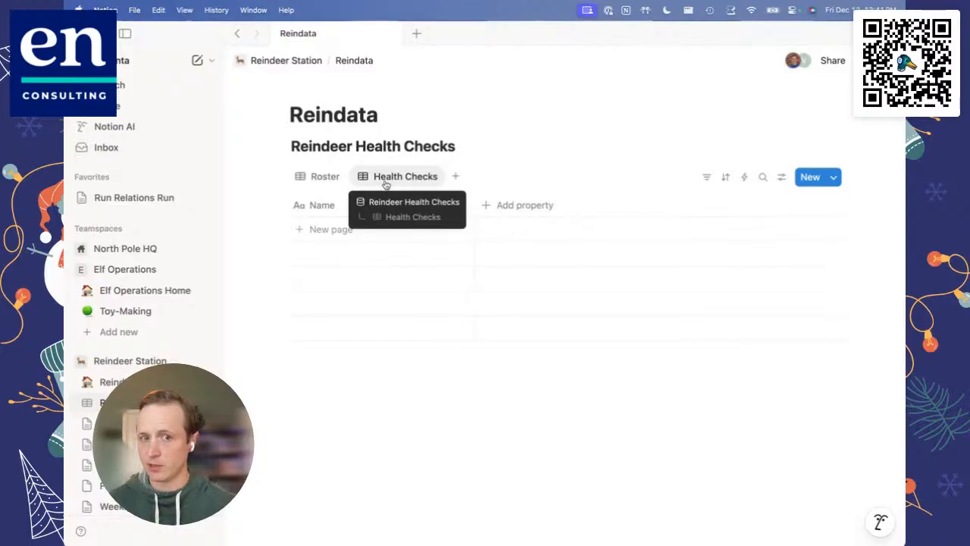
click(321, 176)
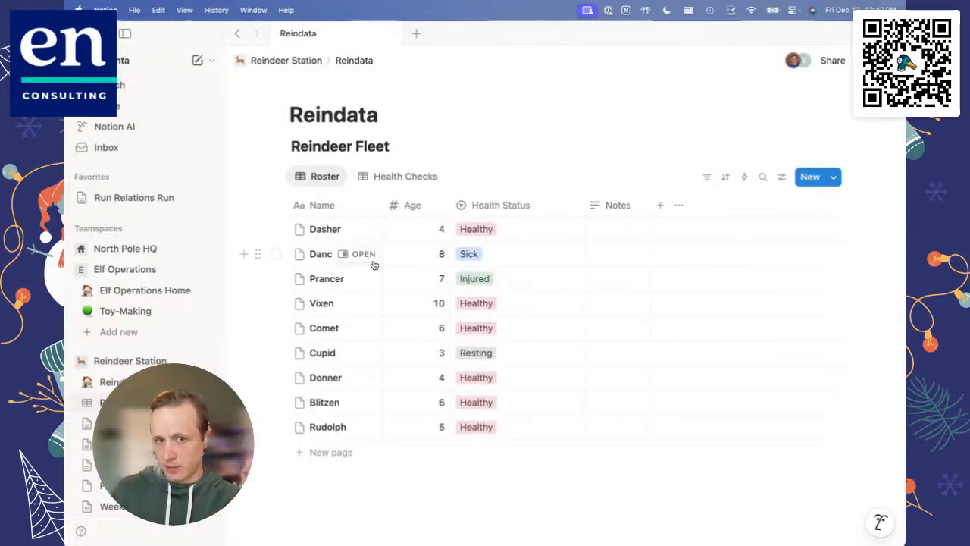
click(392, 176)
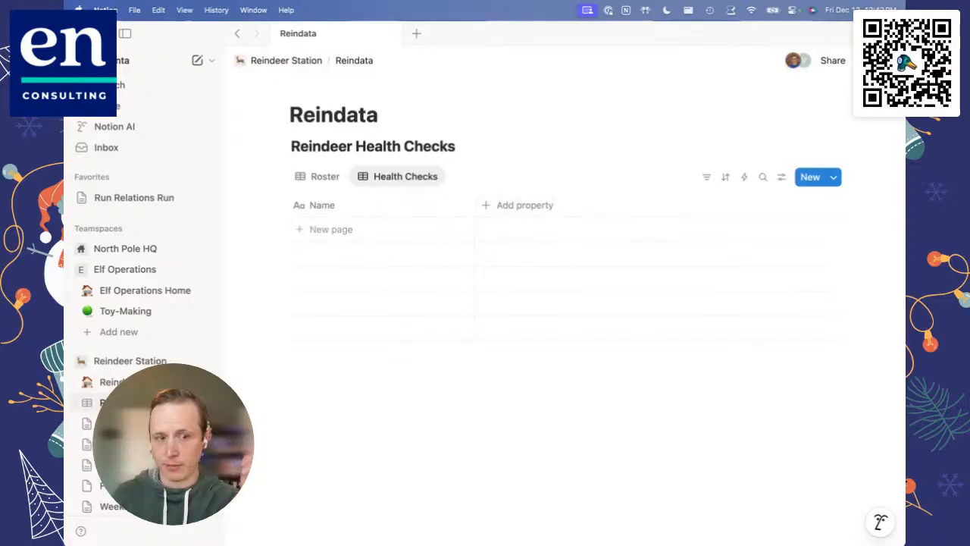
Review the Health Checks page in Reindeer Station and add its Weekly Health & Care Checks subpage to the favorites.
click(90, 423)
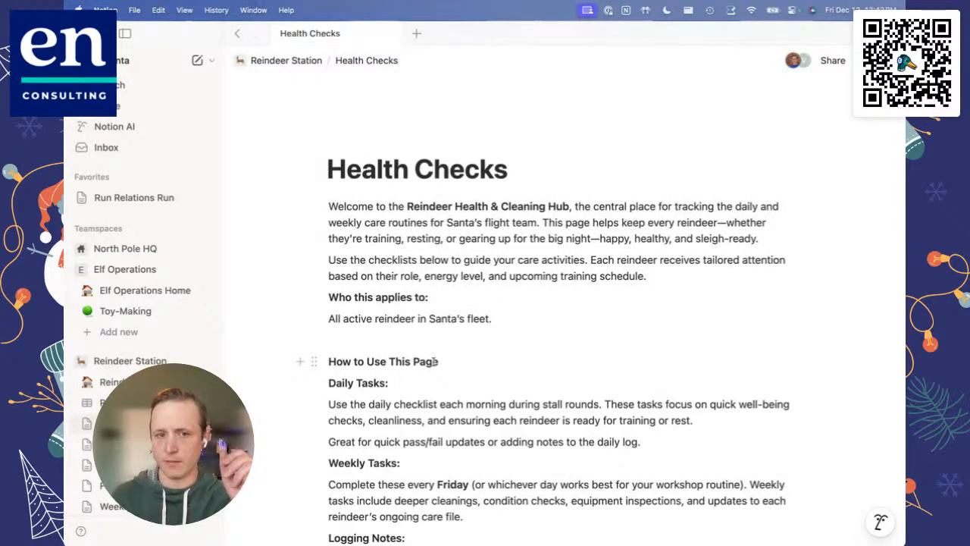
scroll(437, 361, down, 3)
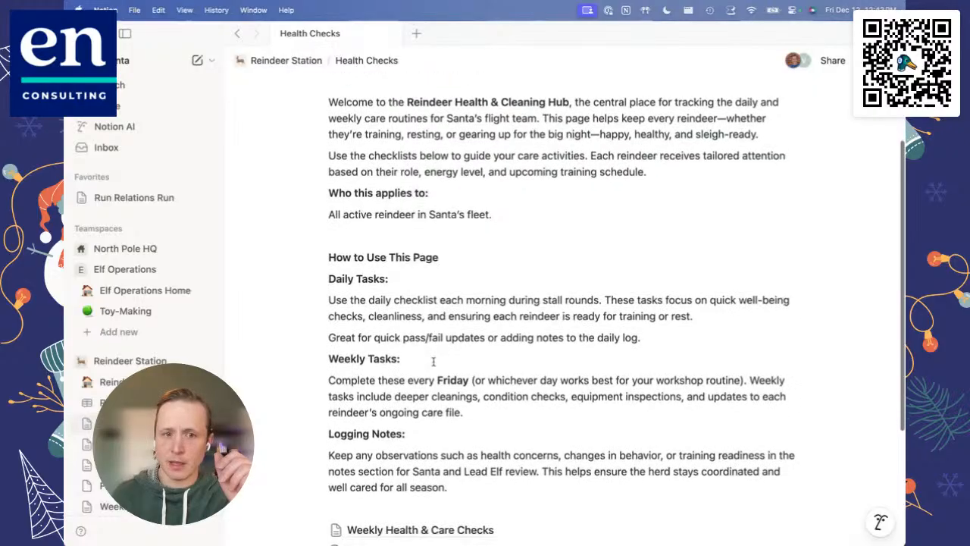
scroll(433, 361, down, 3)
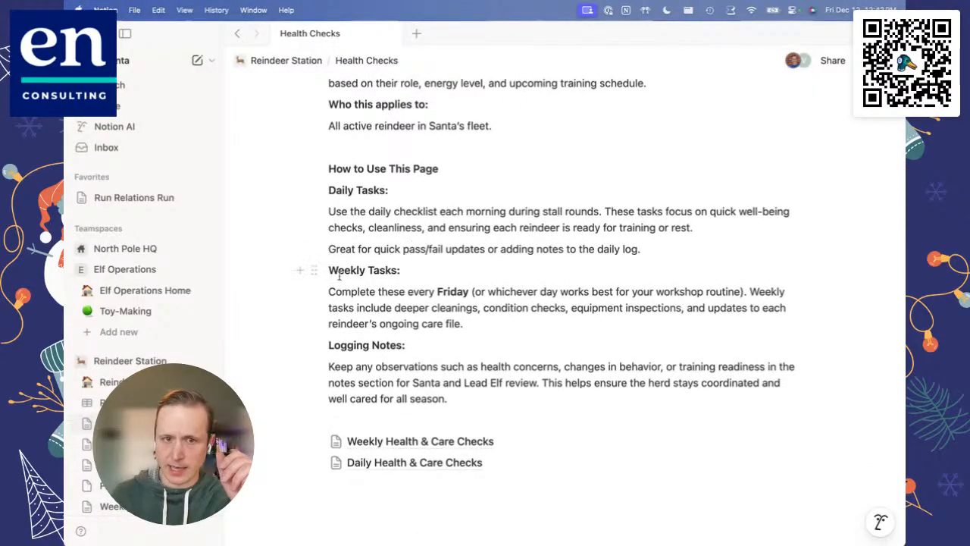
scroll(425, 347, down, 1)
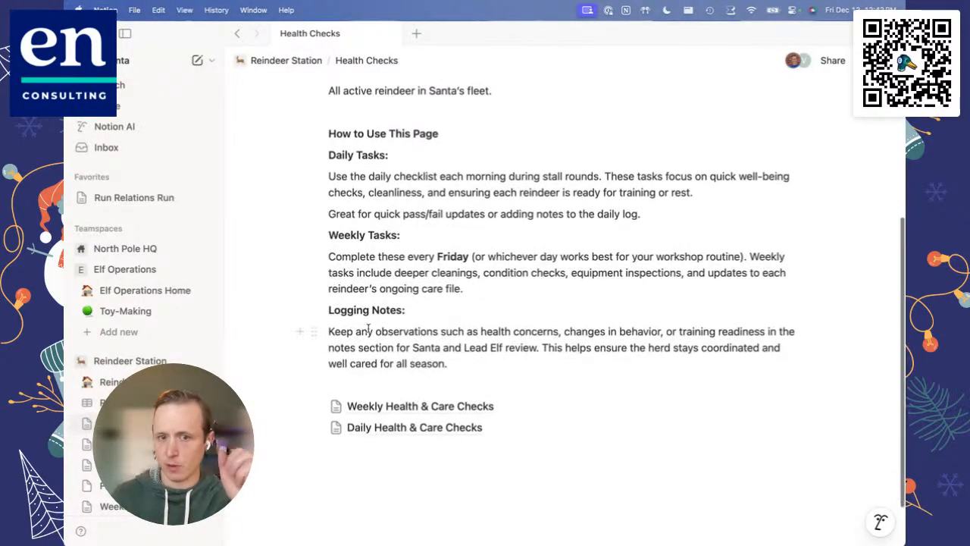
click(419, 407)
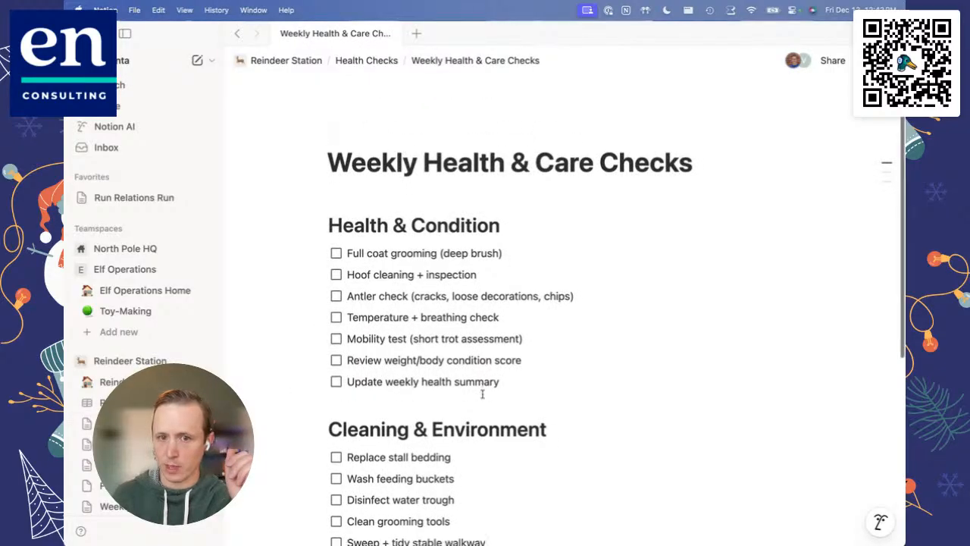
scroll(482, 394, down, 6)
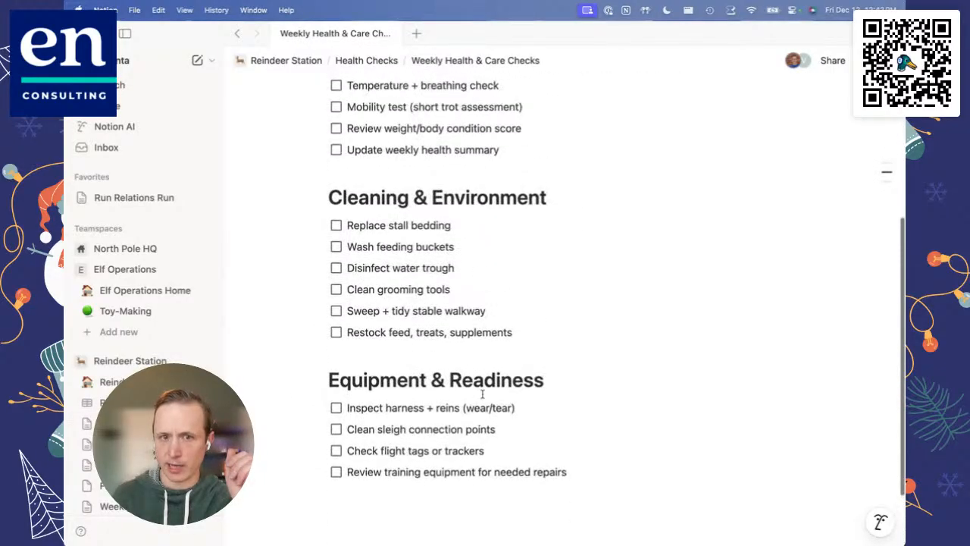
scroll(482, 393, up, 5)
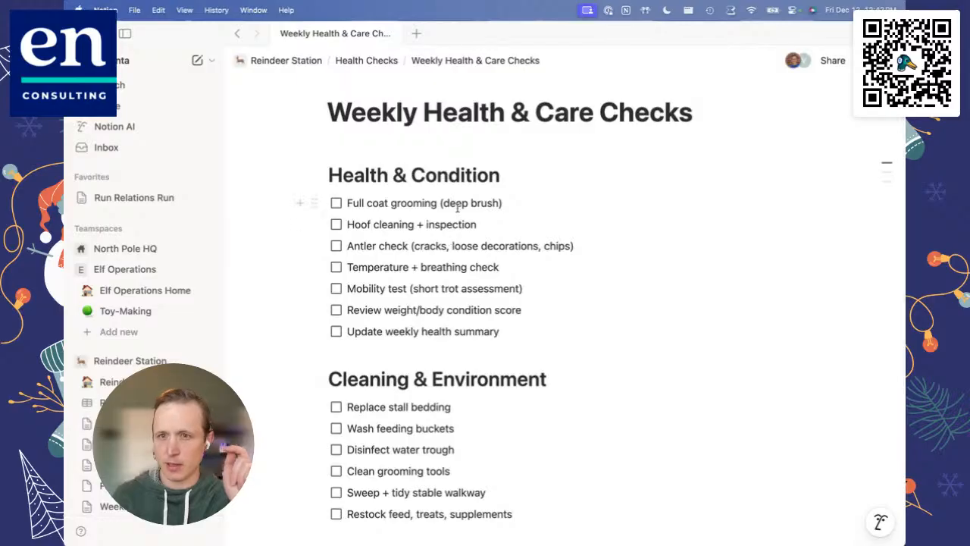
click(866, 61)
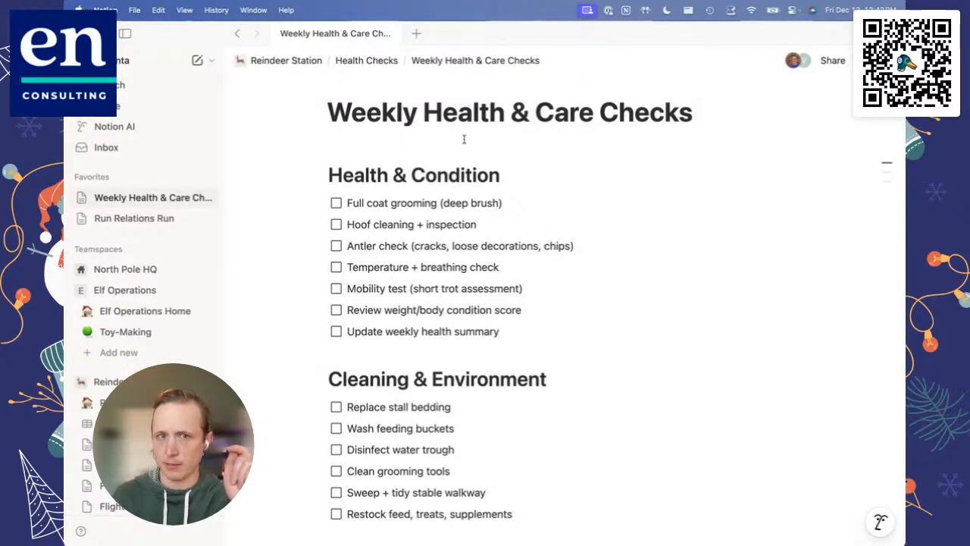
Open the Daily Health & Care Checks subpage of Health Checks and add it to the favorites.
click(362, 60)
scroll(420, 409, down, 6)
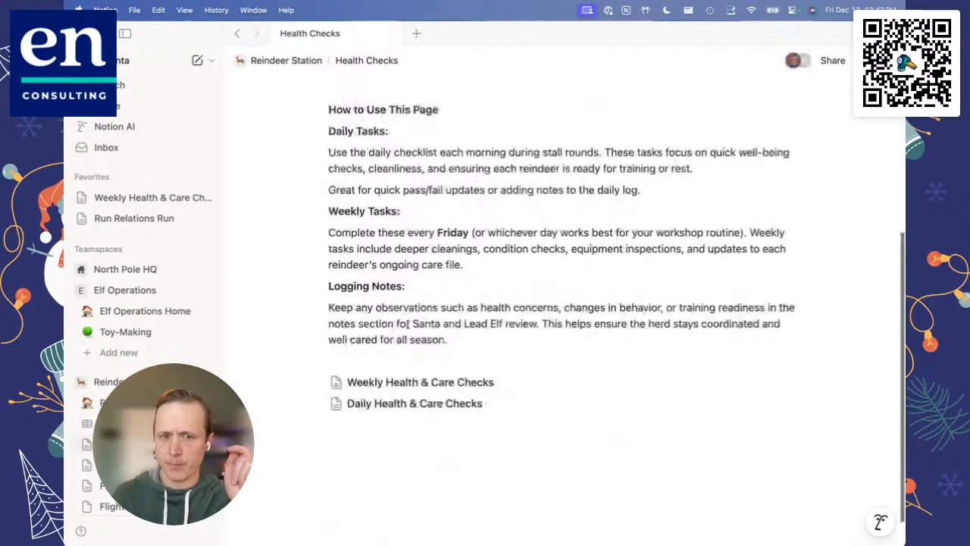
click(419, 406)
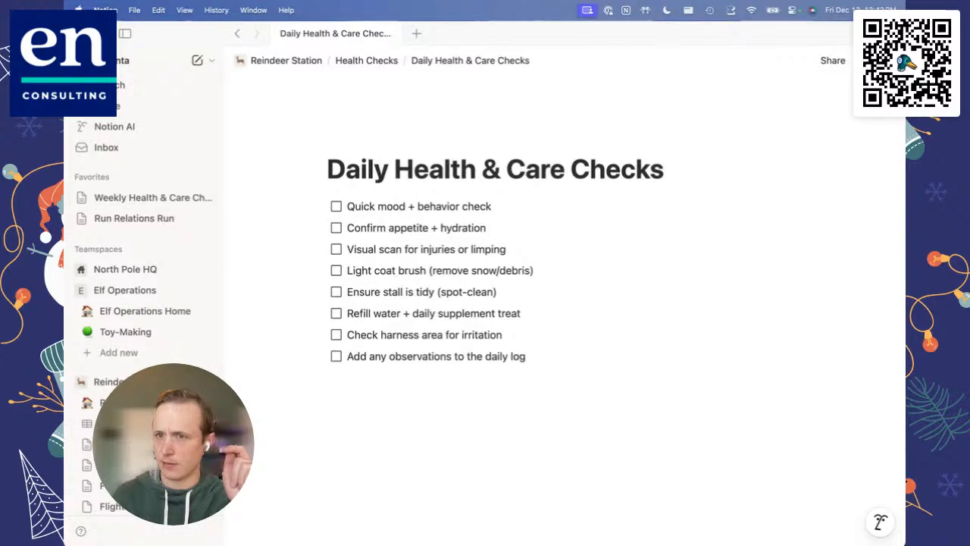
click(865, 61)
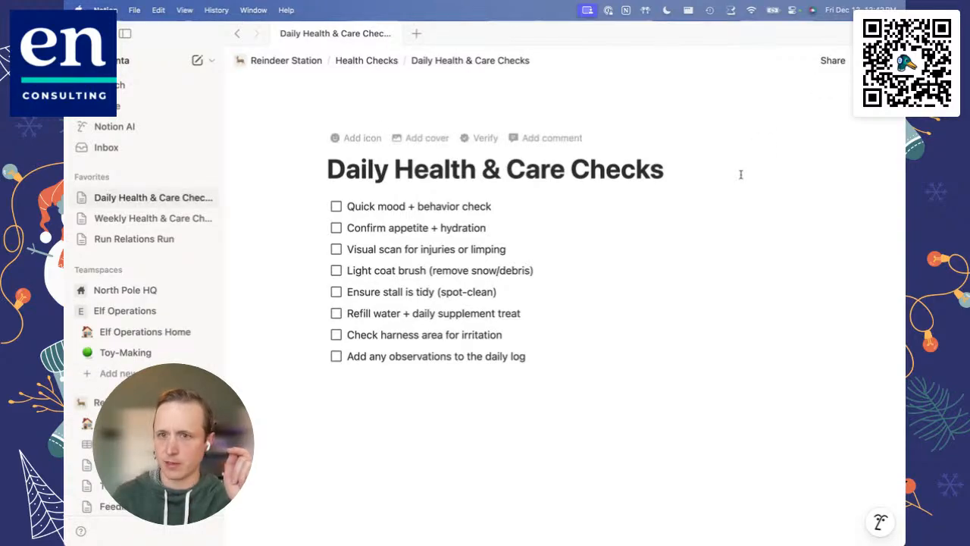
Add a Select property to the Reindeer Health Checks table in the Reindata database.
scroll(151, 398, down, 1)
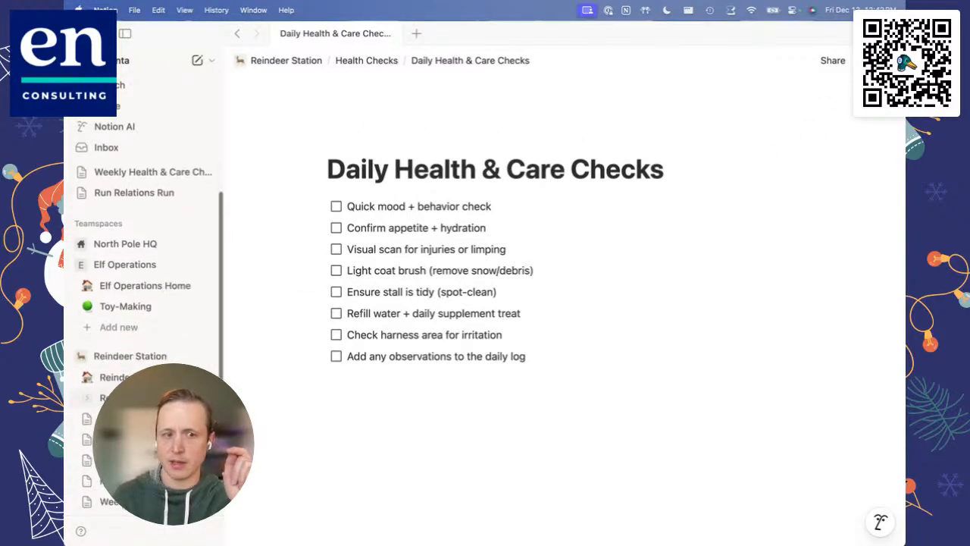
click(151, 398)
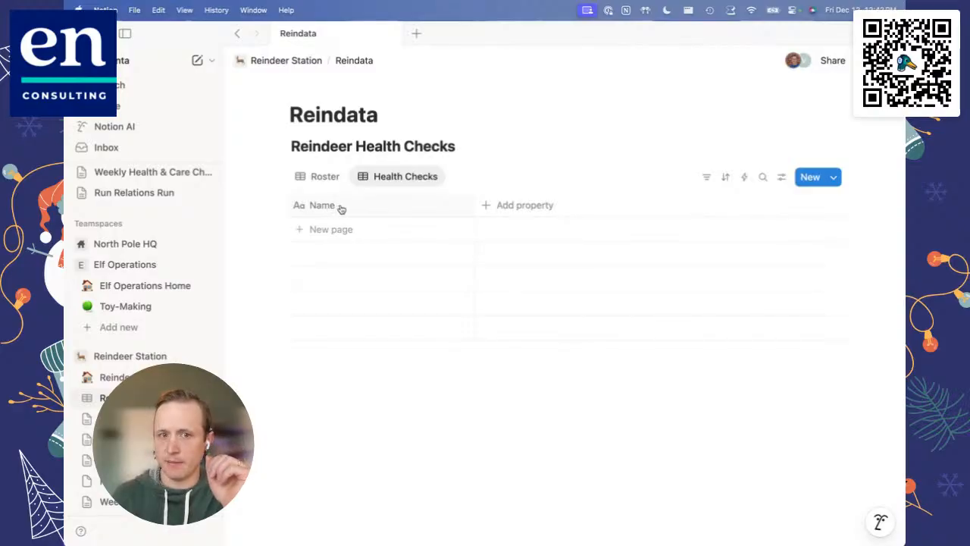
click(504, 206)
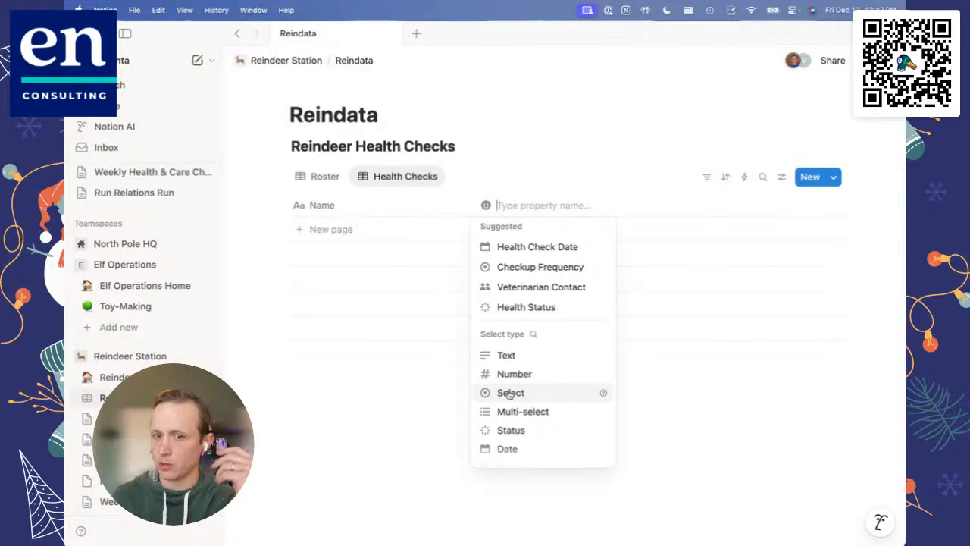
click(554, 393)
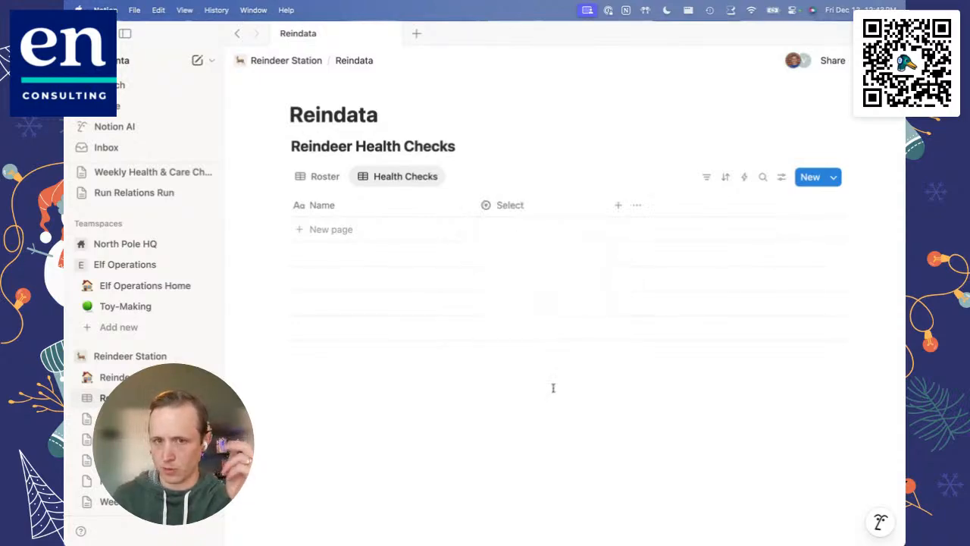
click(518, 210)
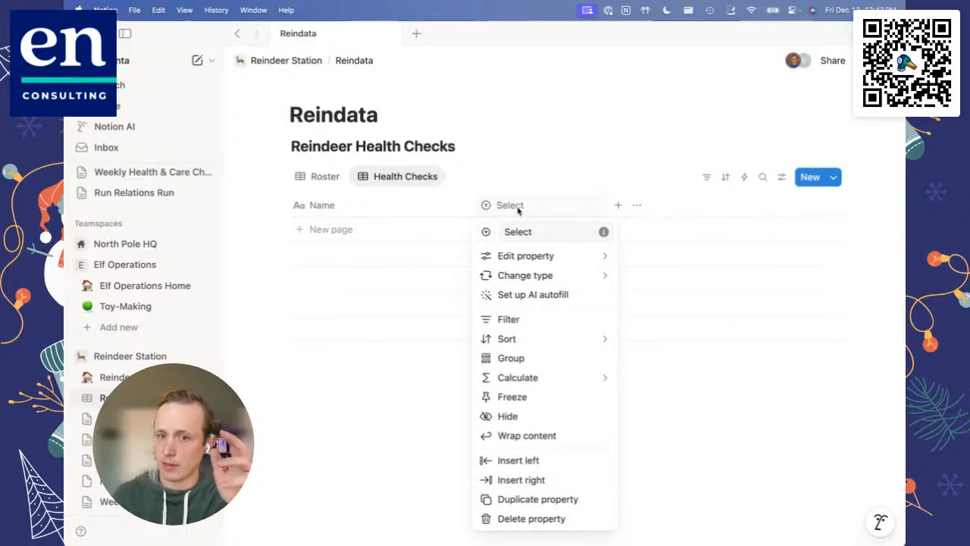
click(487, 234)
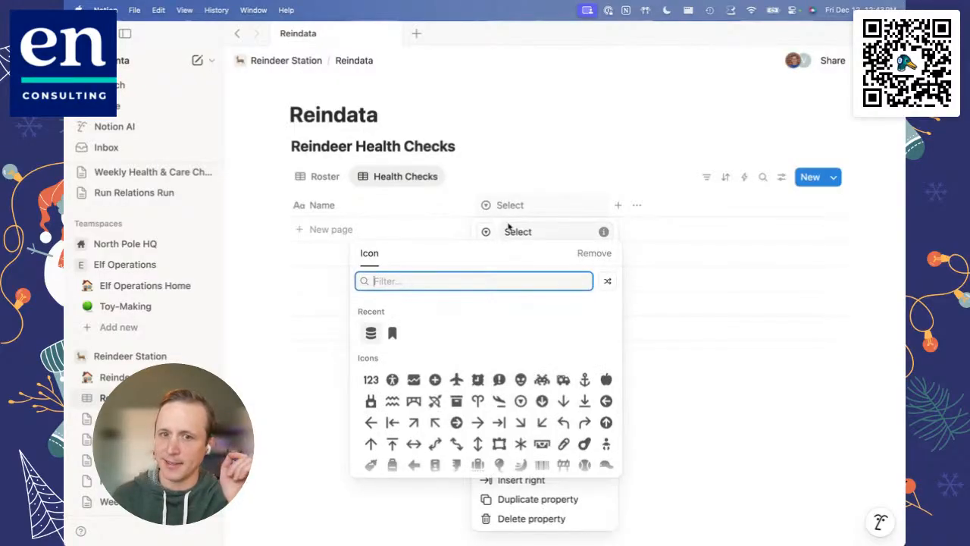
click(516, 230)
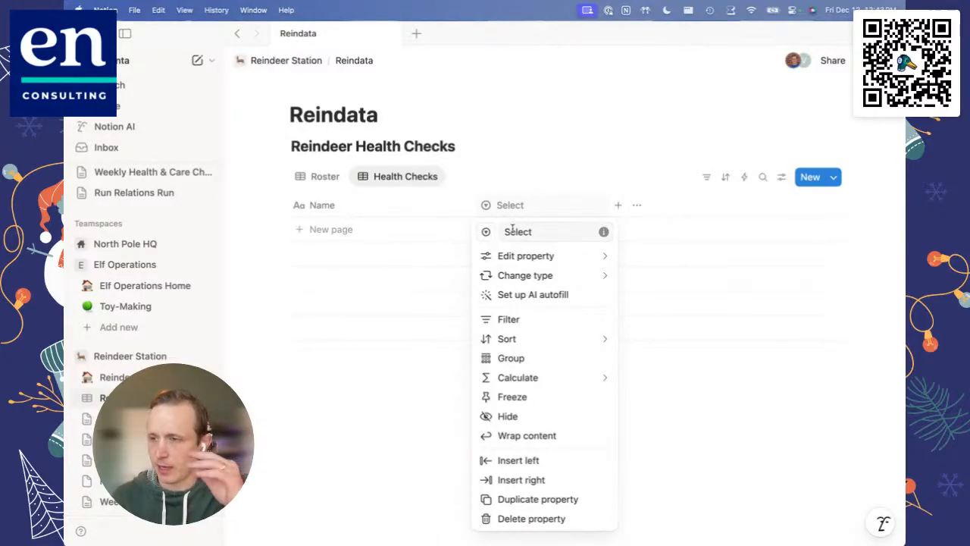
mouse_move(546, 265)
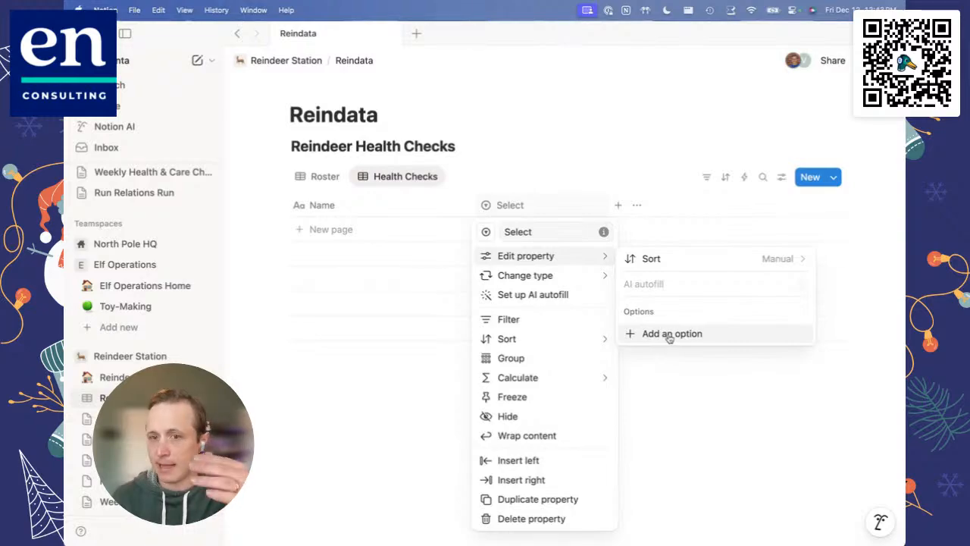
click(671, 382)
Add a row named temp to the Reindeer Health Checks table and create a Weekly option in its Select property.
click(519, 229)
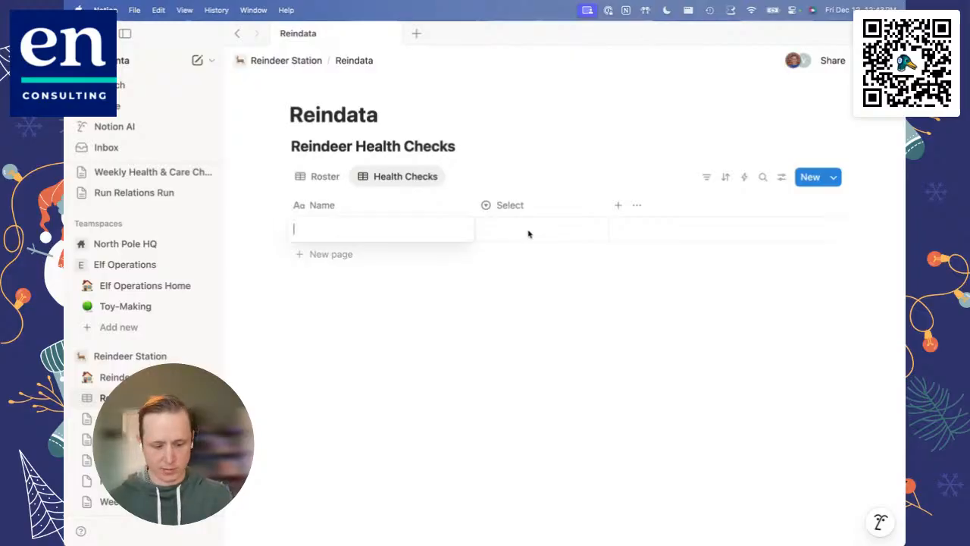
text(temp)
key(Tab)
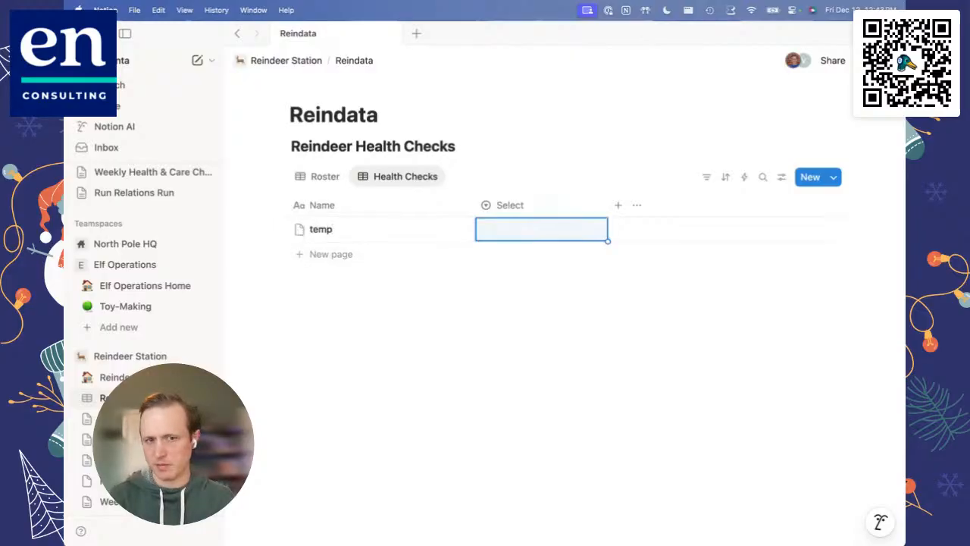
text(Weekly)
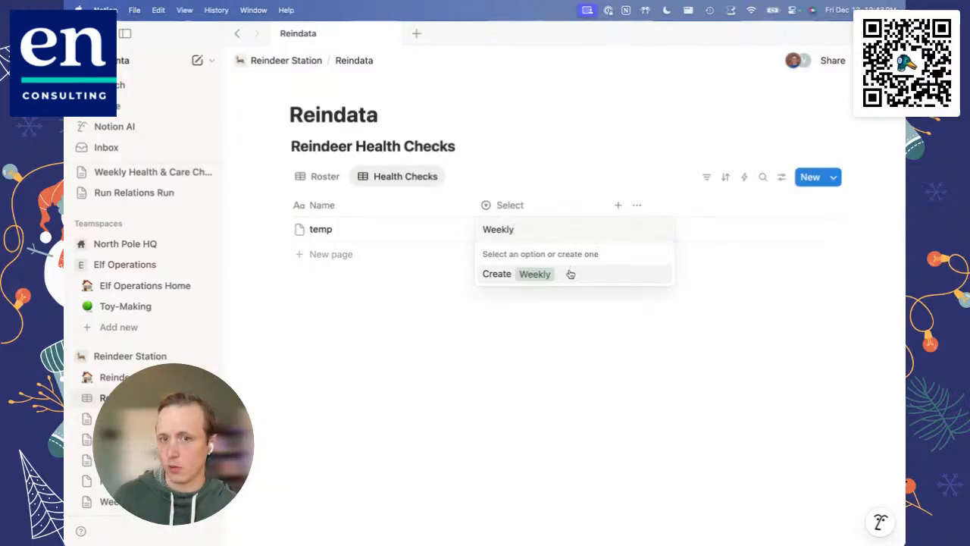
click(572, 276)
Remove Weekly from the temp row and create a Daily option as its Select value instead.
click(527, 234)
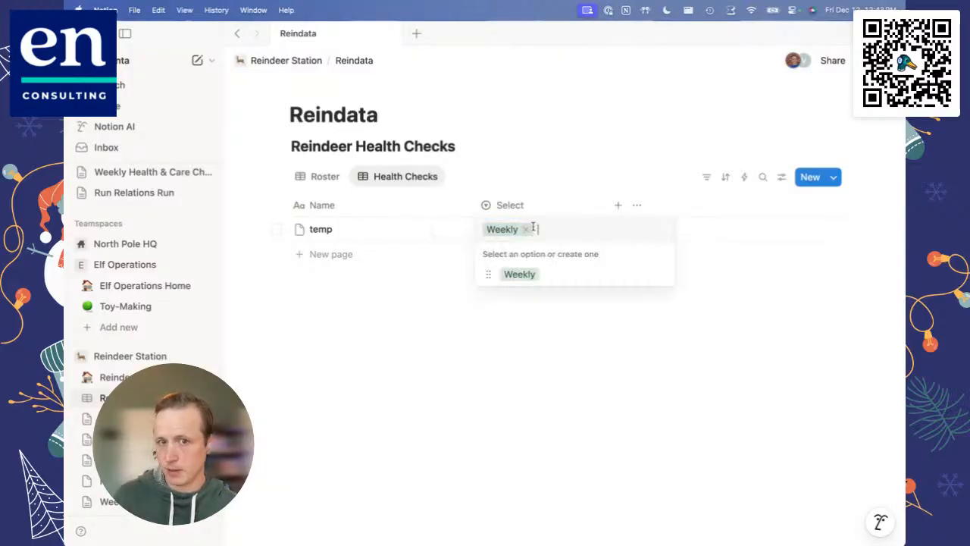
click(526, 230)
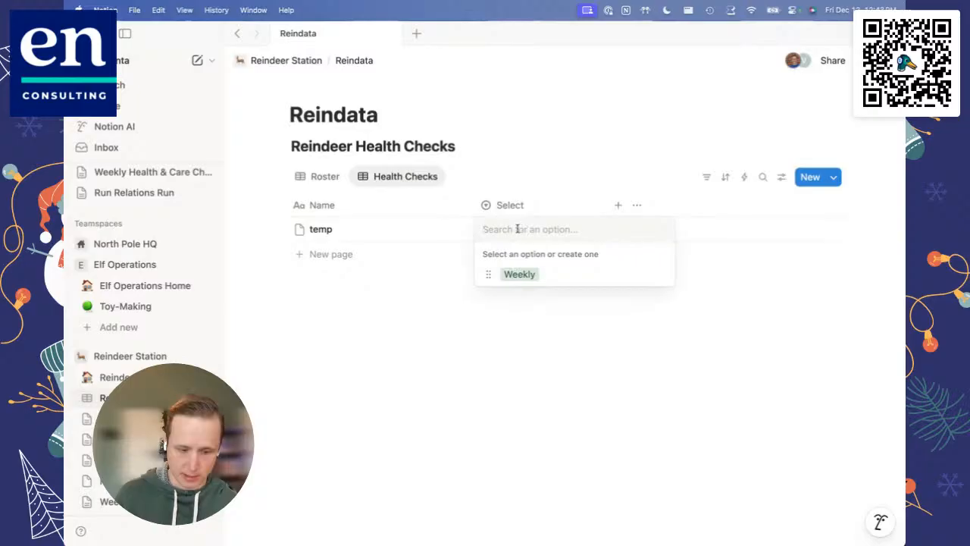
text(Daily)
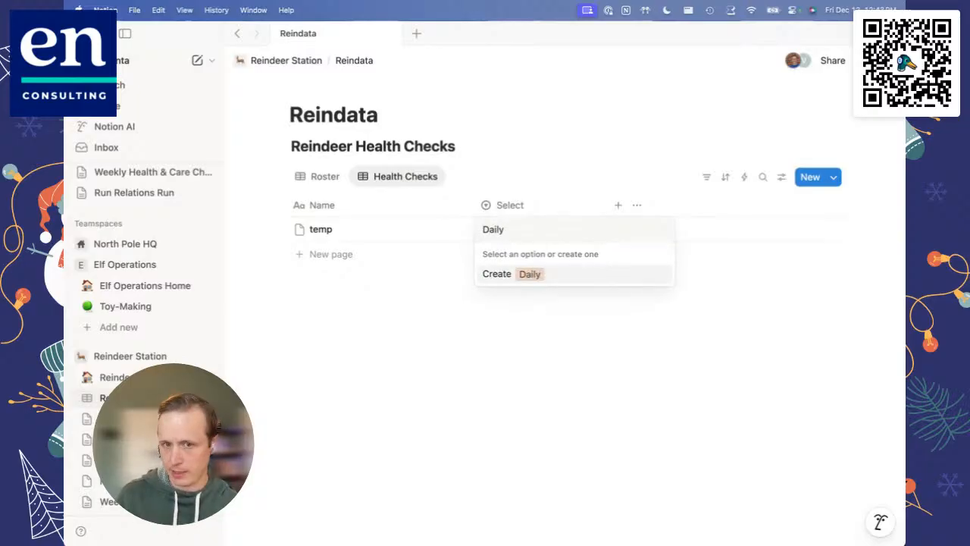
click(511, 274)
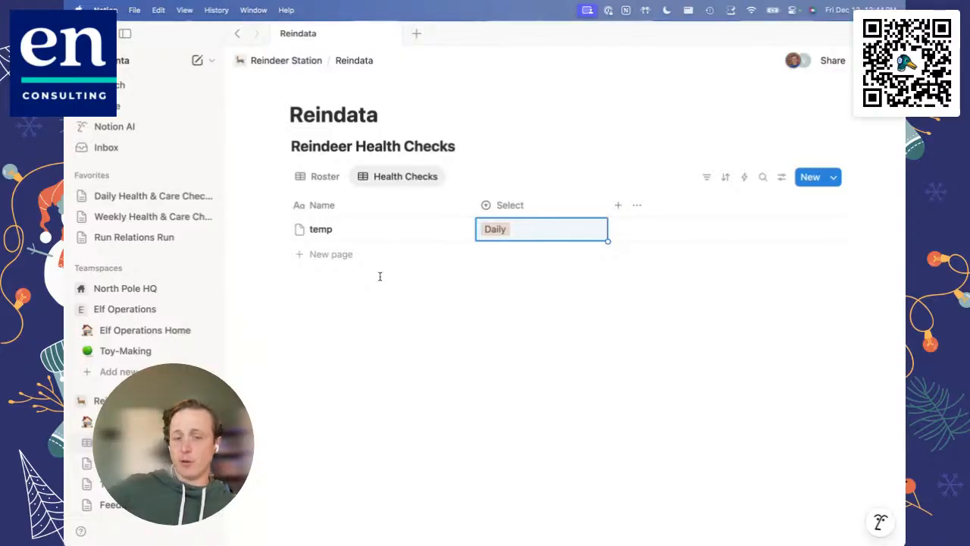
click(340, 258)
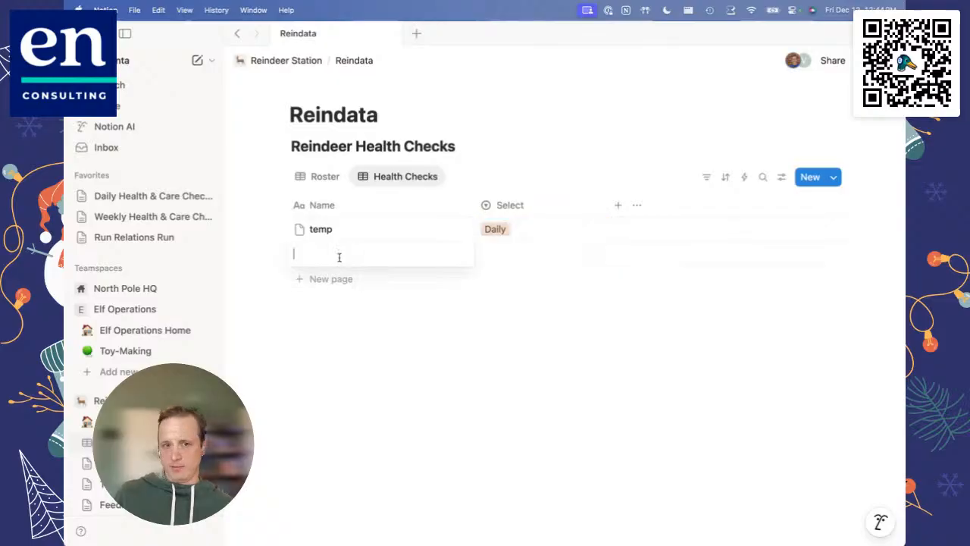
text(@tod)
key(Return)
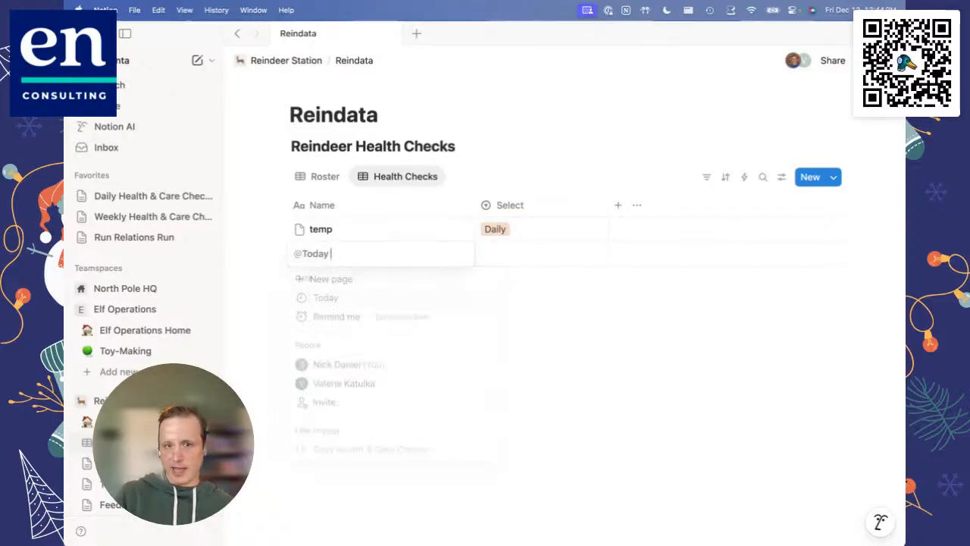
text(Blitz)
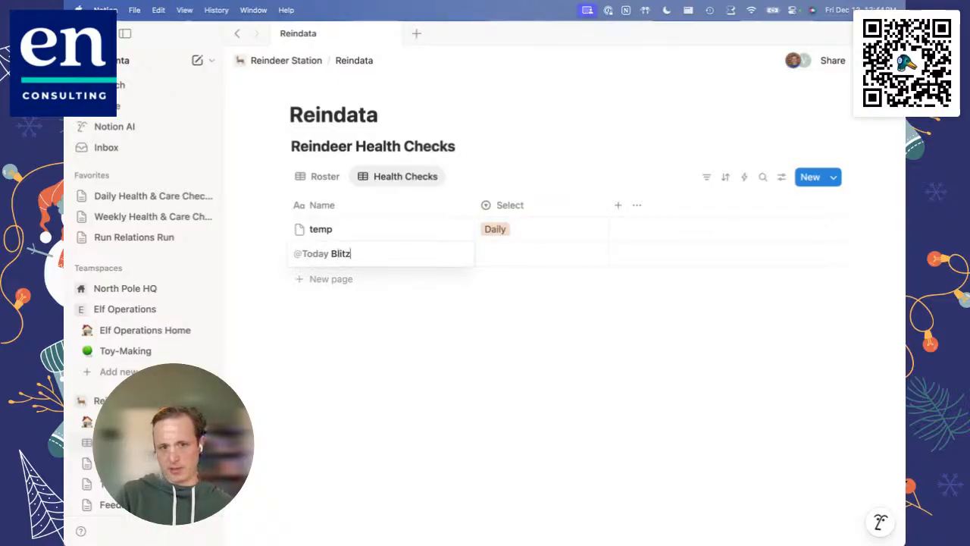
text(en)
key(BackSpace)
key(BackSpace)
key(BackSpace)
key(BackSpace)
key(BackSpace)
key(BackSpace)
key(BackSpace)
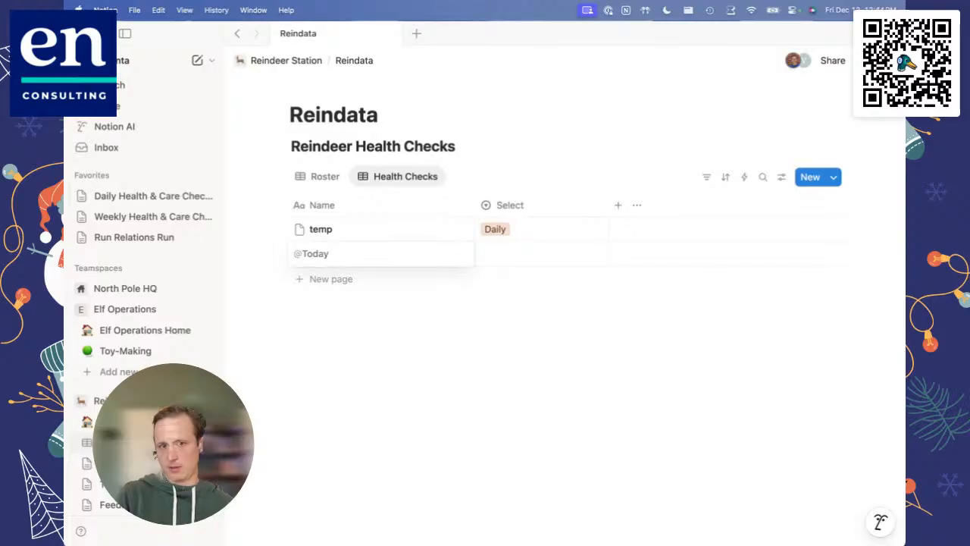
key(Tab)
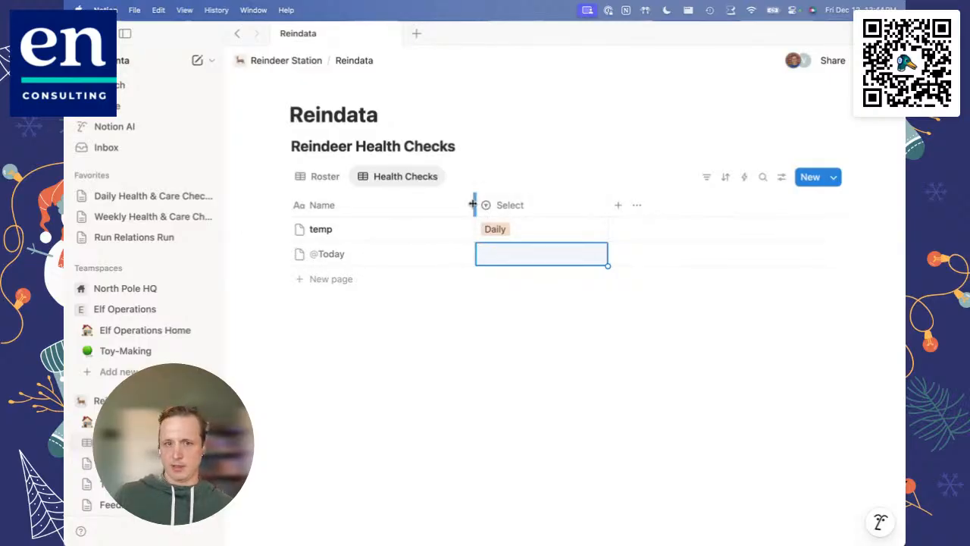
drag(473, 203, 393, 203)
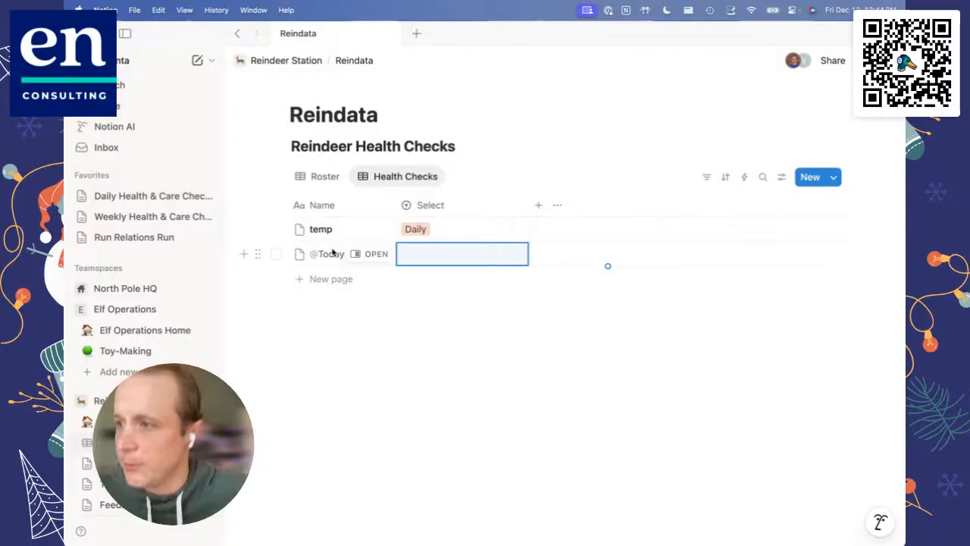
click(415, 255)
click(414, 255)
click(464, 296)
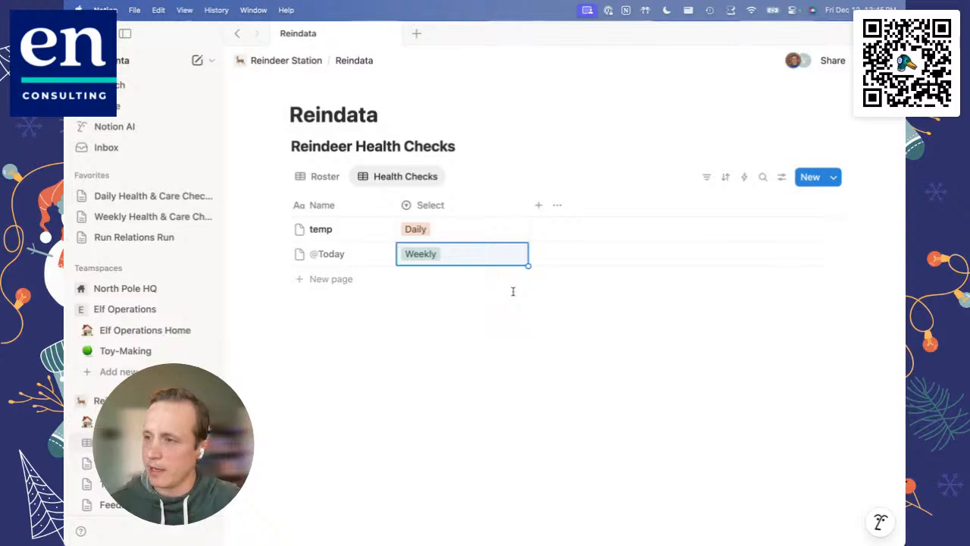
Open the Toy Production Tracking DB under Toy-Making and examine the Assigned Elf options of the Snowball Target Game row.
click(541, 207)
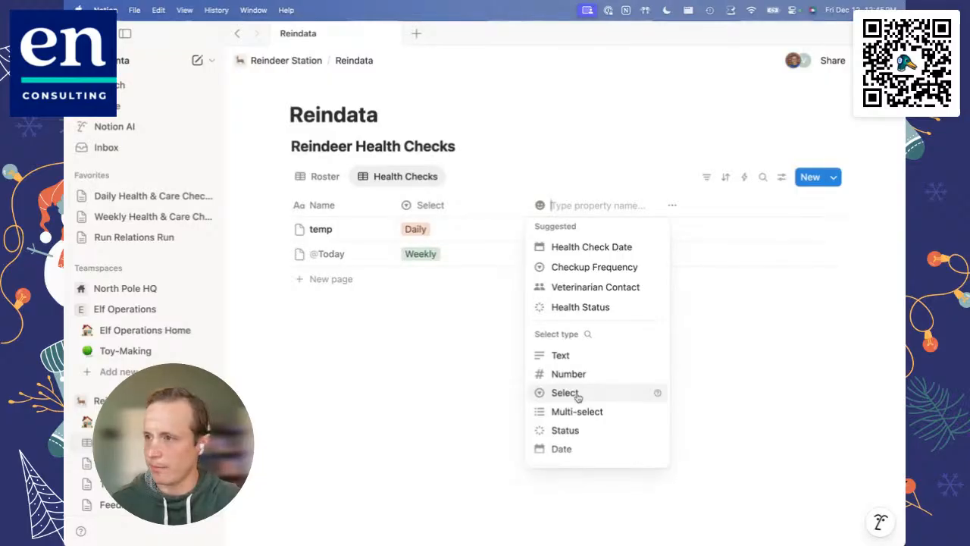
click(394, 342)
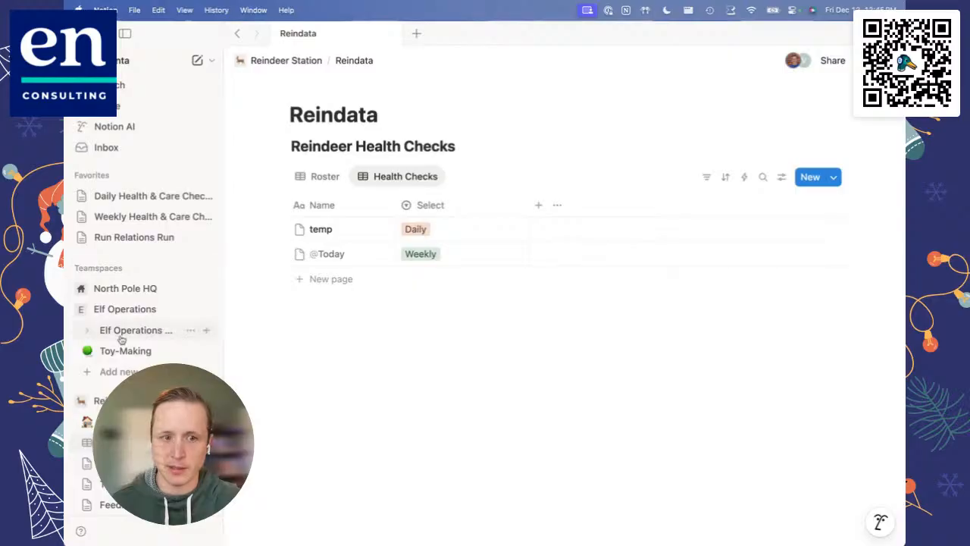
click(87, 351)
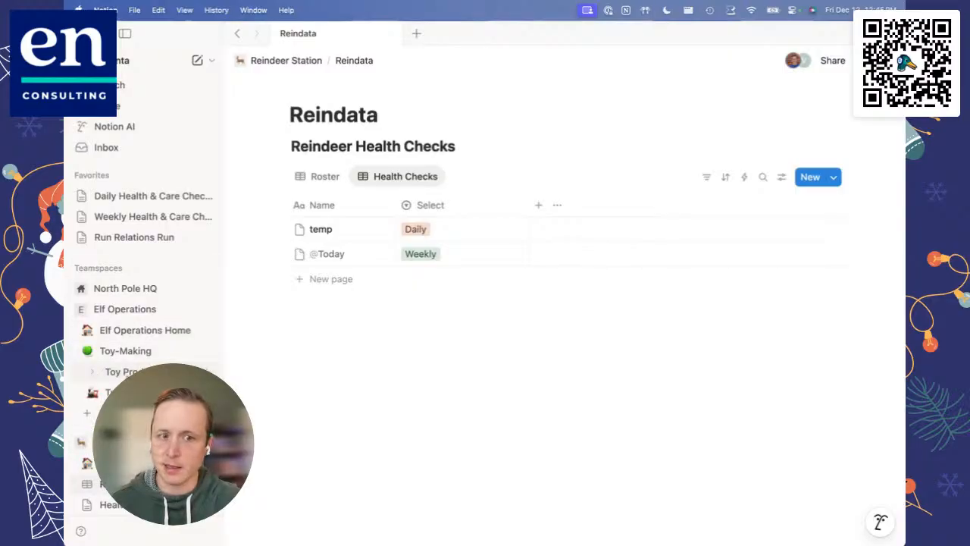
click(121, 371)
click(410, 344)
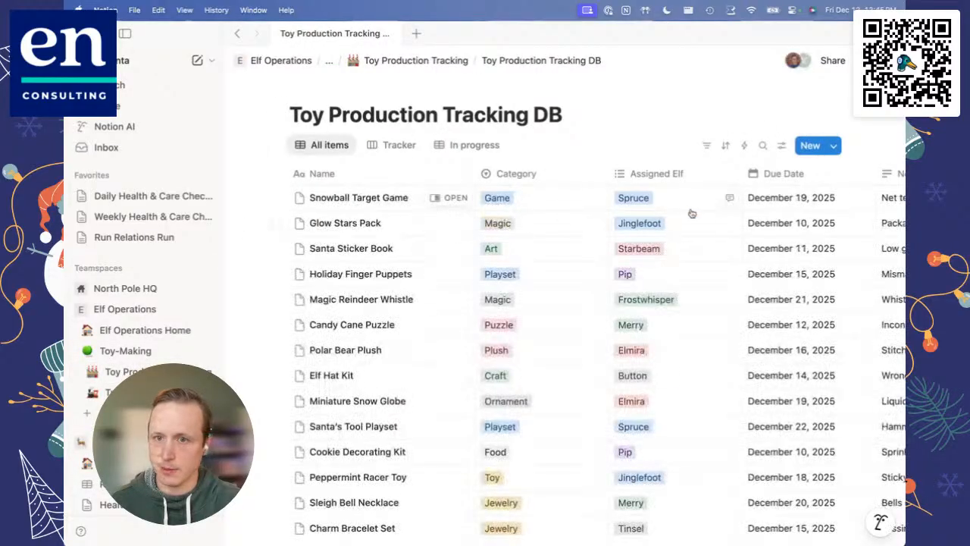
click(661, 198)
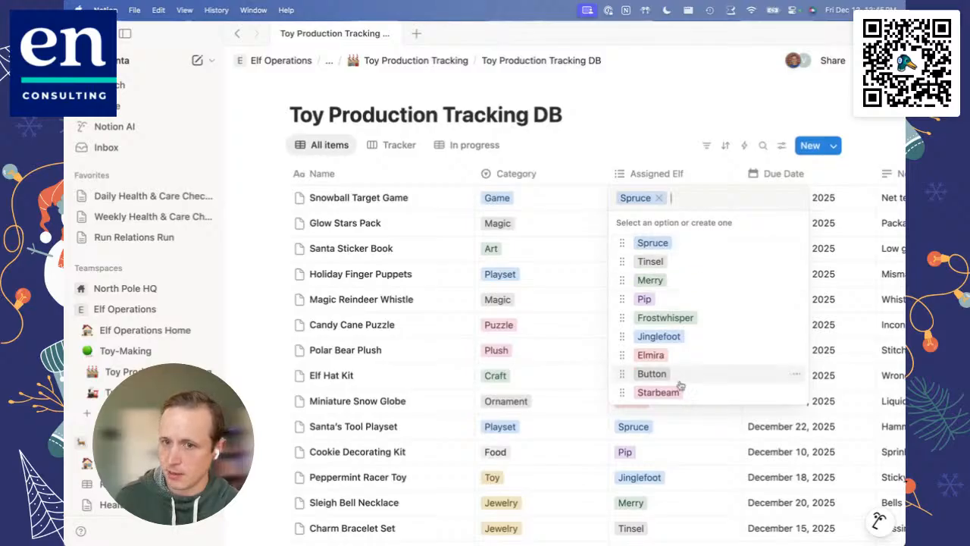
Review the Elf Directory under Elf Operations Home and return to the Reindata database.
click(83, 335)
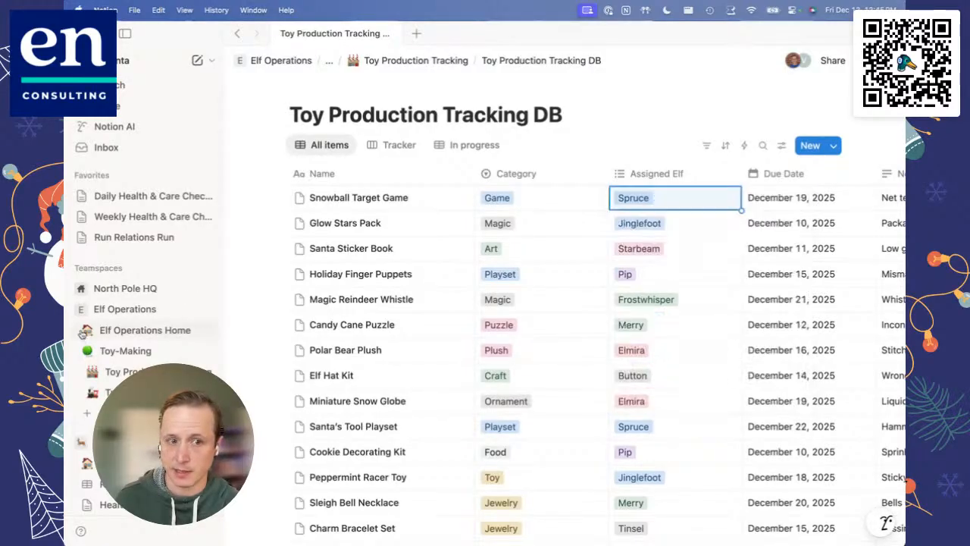
click(86, 330)
click(125, 350)
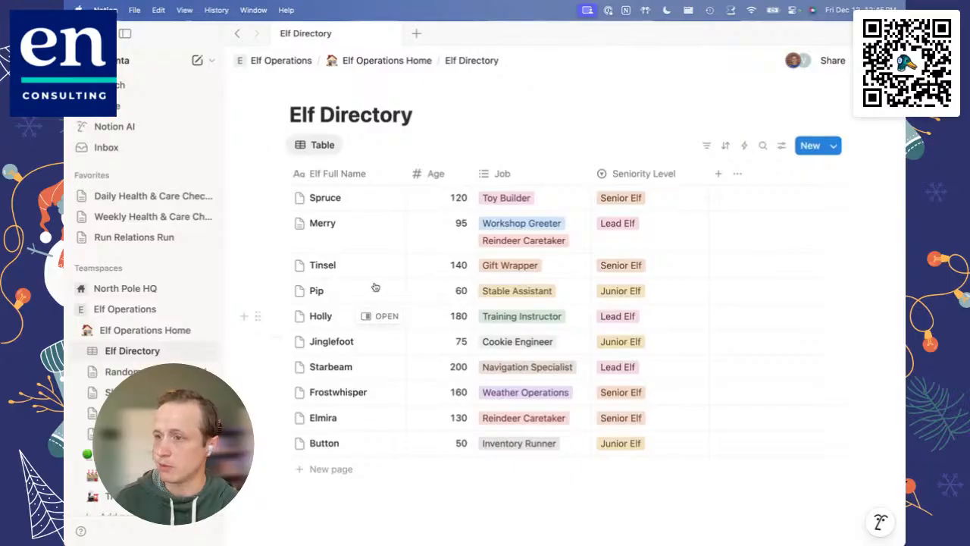
scroll(137, 318, down, 3)
click(80, 206)
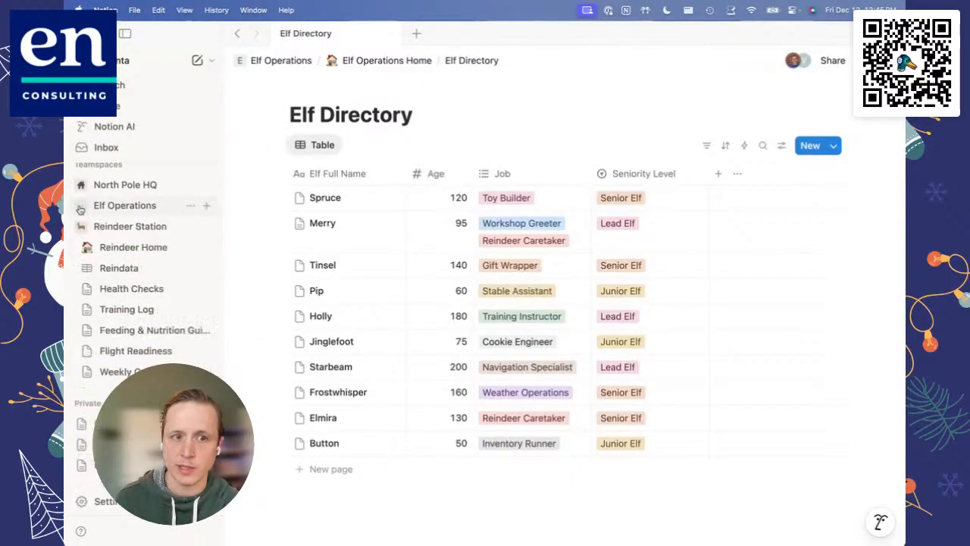
click(113, 270)
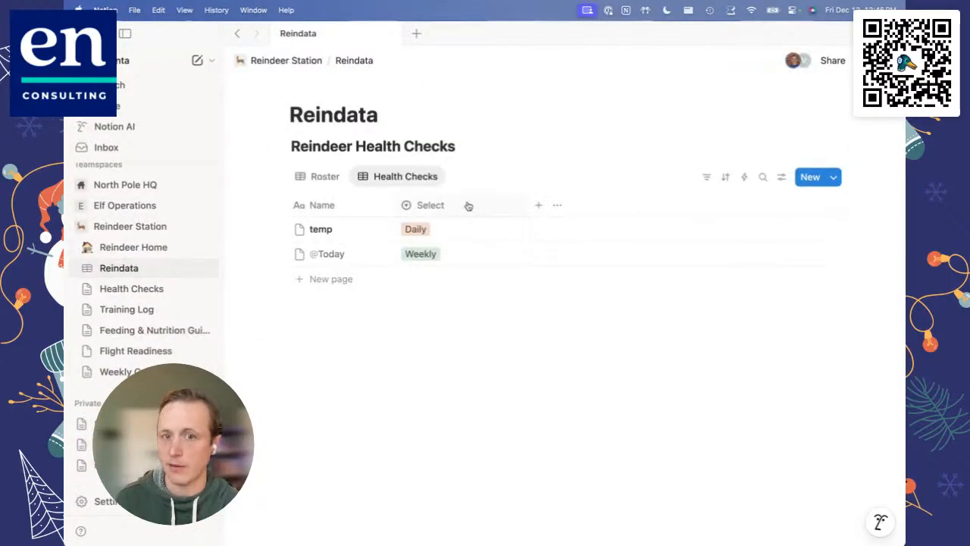
Set up a new relation from Reindeer Health Checks to the Reindeer Fleet data source, limited to 1 page.
click(536, 205)
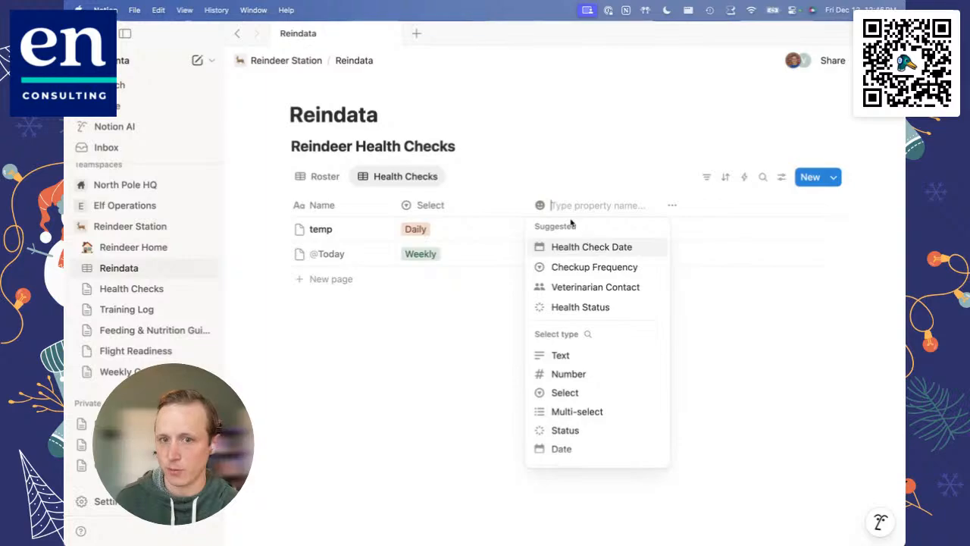
scroll(598, 307, down, 5)
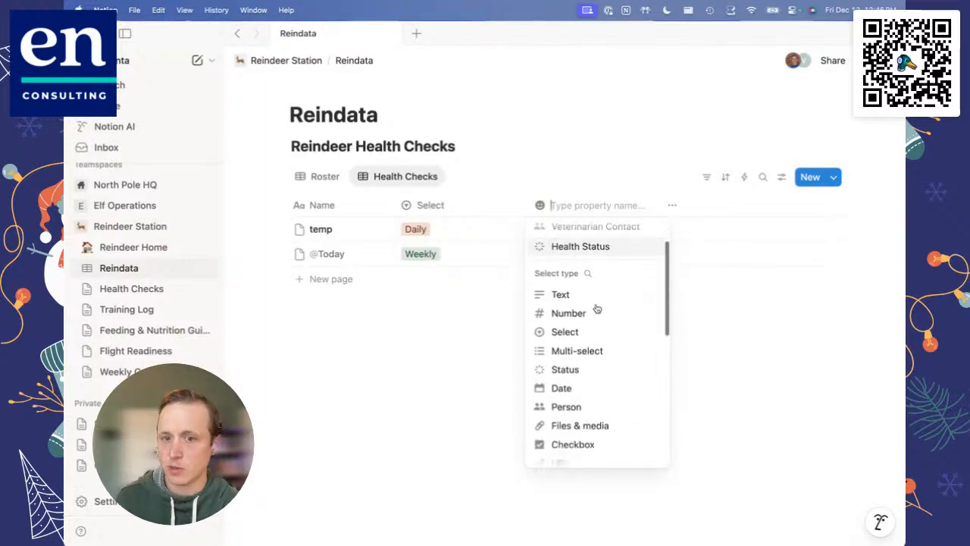
scroll(597, 308, down, 4)
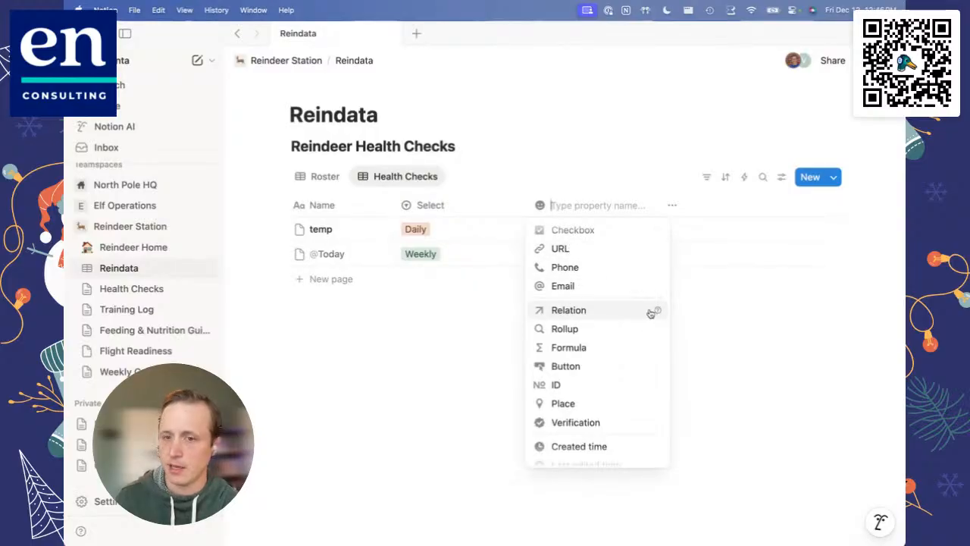
mouse_move(658, 313)
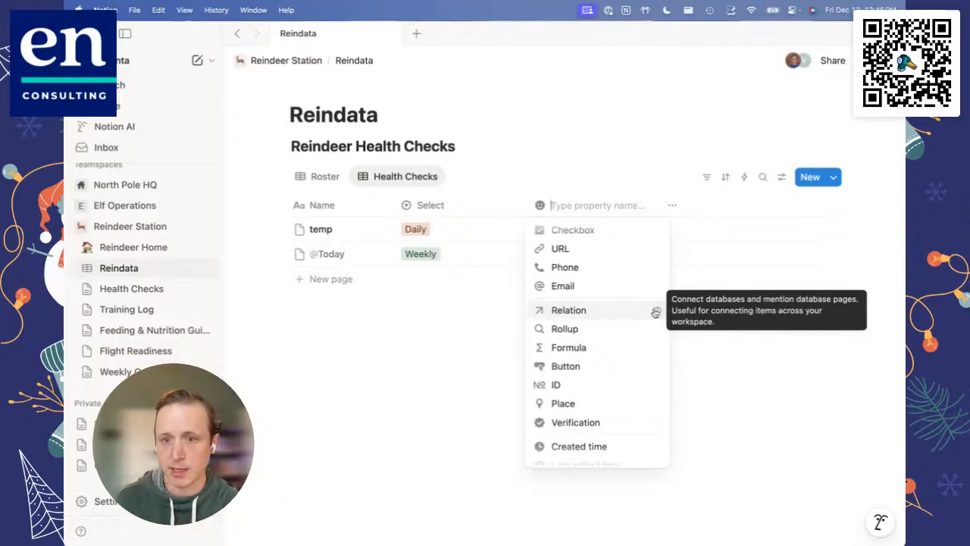
click(564, 313)
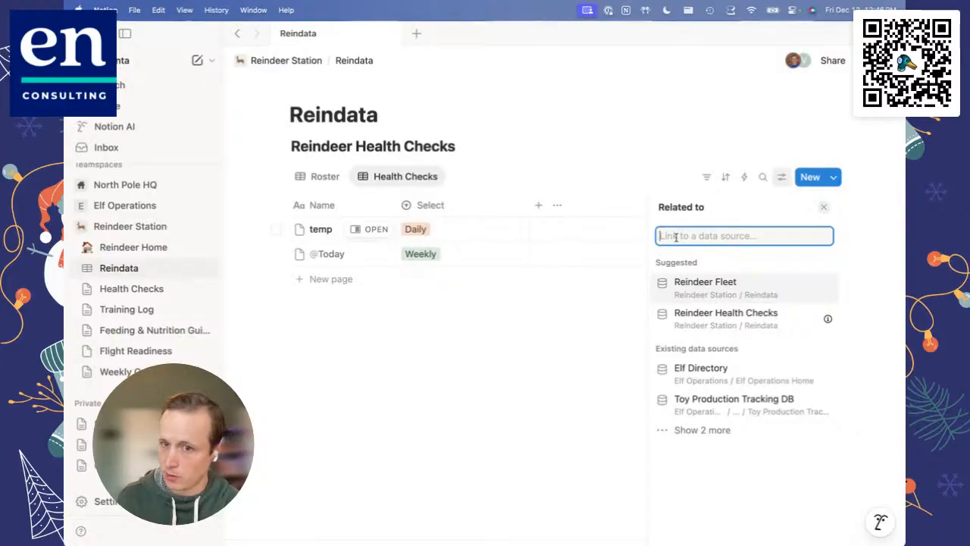
click(714, 288)
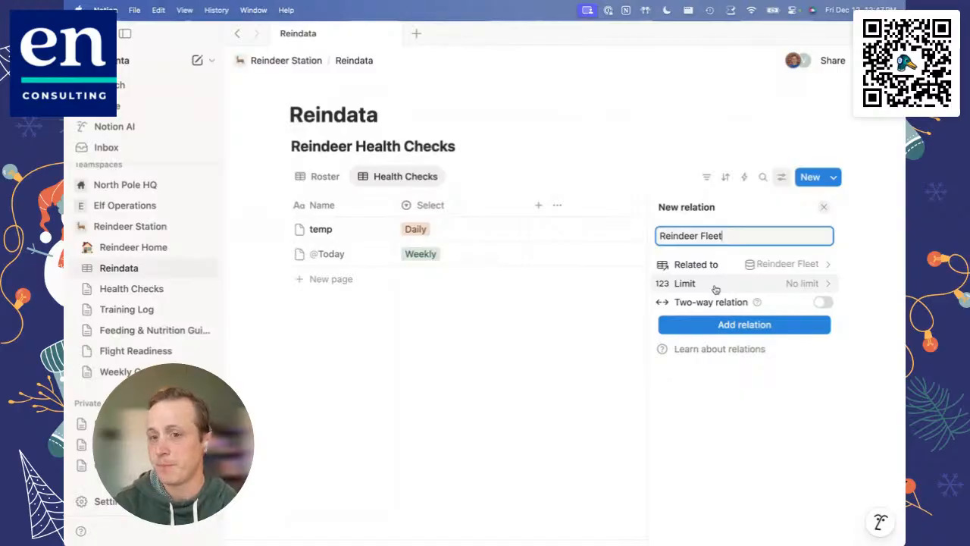
click(715, 285)
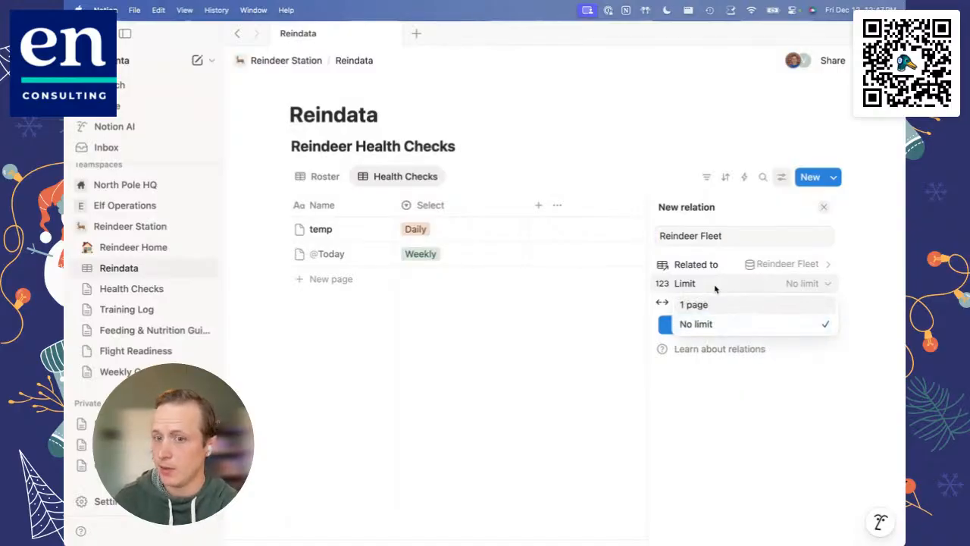
click(717, 304)
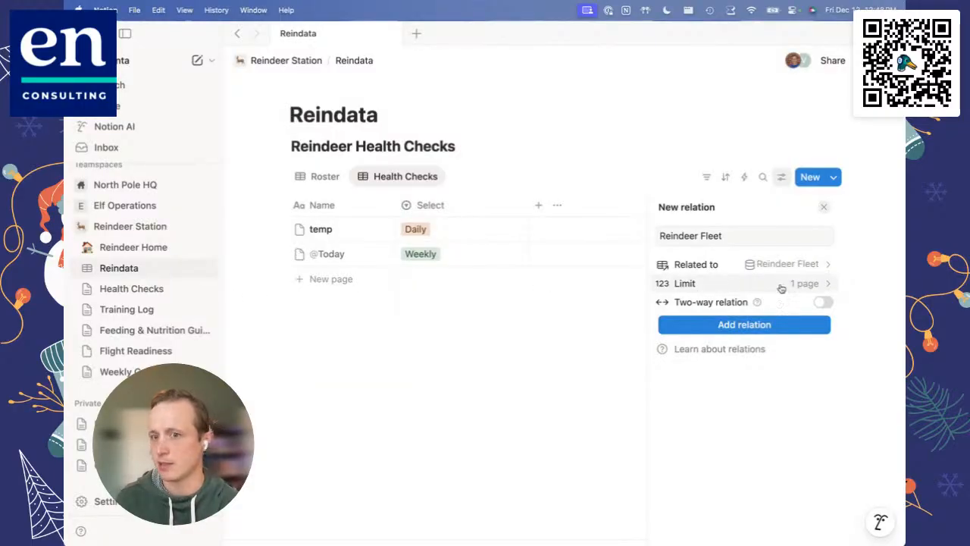
Make the Reindeer Fleet relation two-way with the related property named Health Checks, and add it to Reindeer Health Checks.
mouse_move(757, 302)
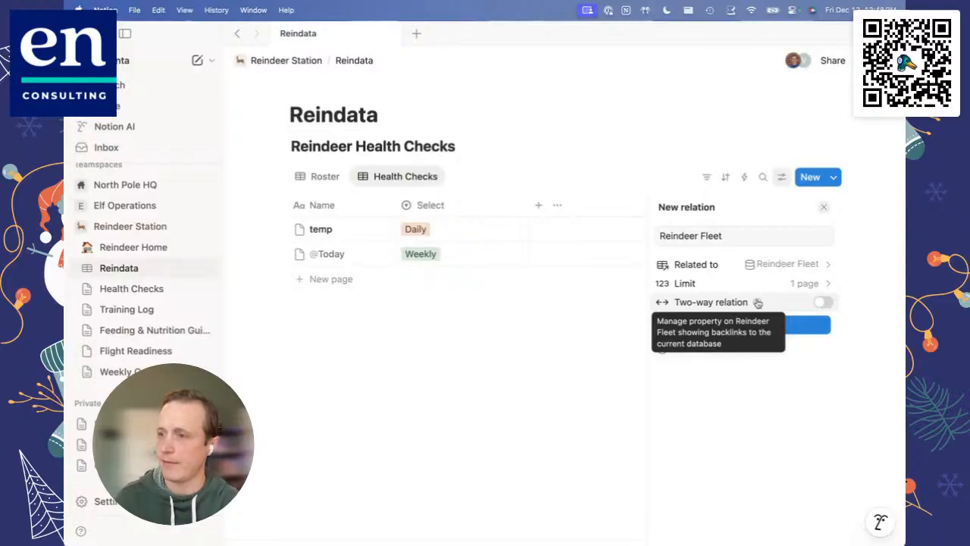
click(822, 303)
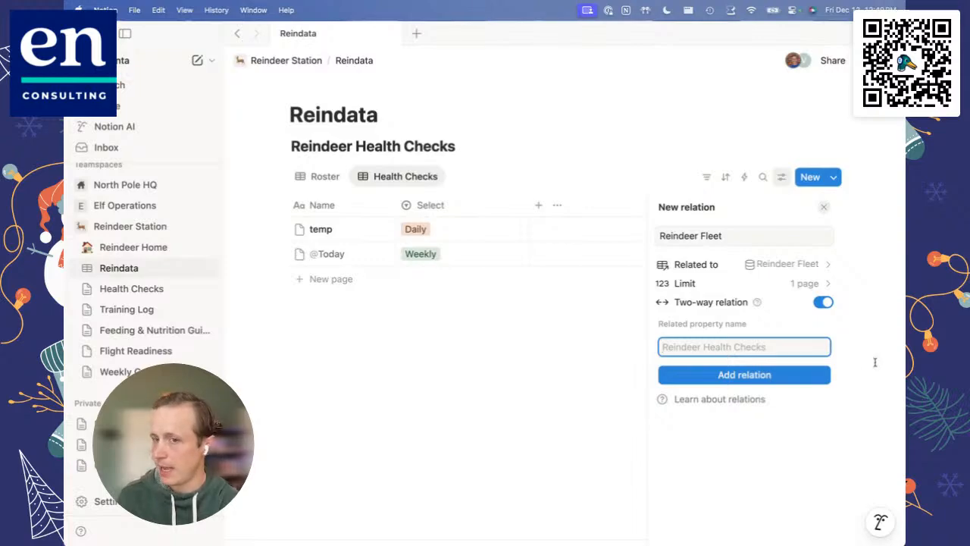
text(Heal)
key(BackSpace)
key(BackSpace)
key(BackSpace)
key(BackSpace)
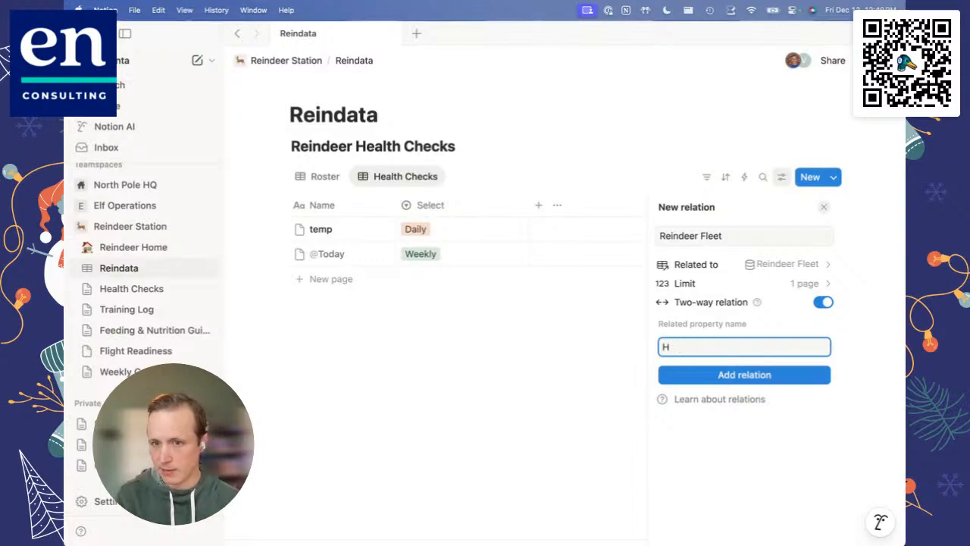
text(Health )
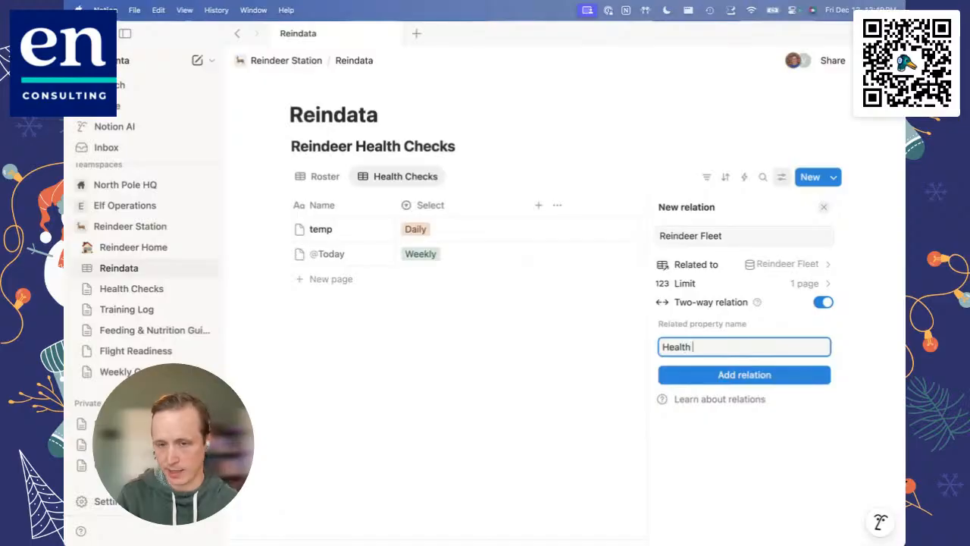
text(Cheecks)
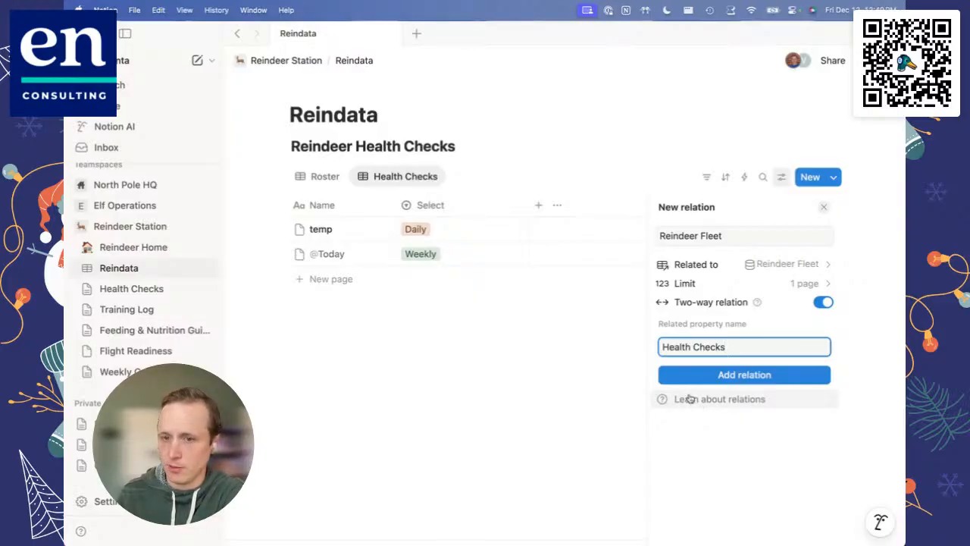
click(713, 377)
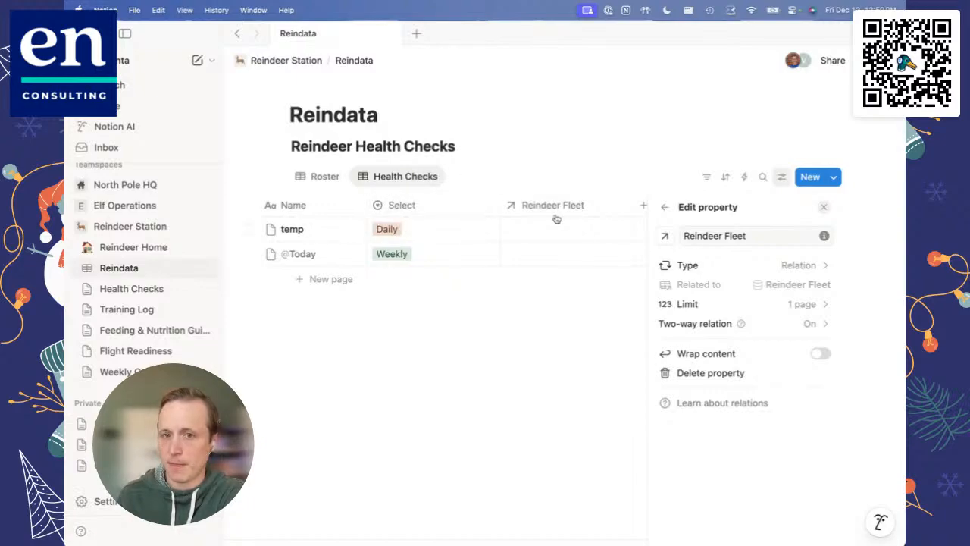
click(557, 287)
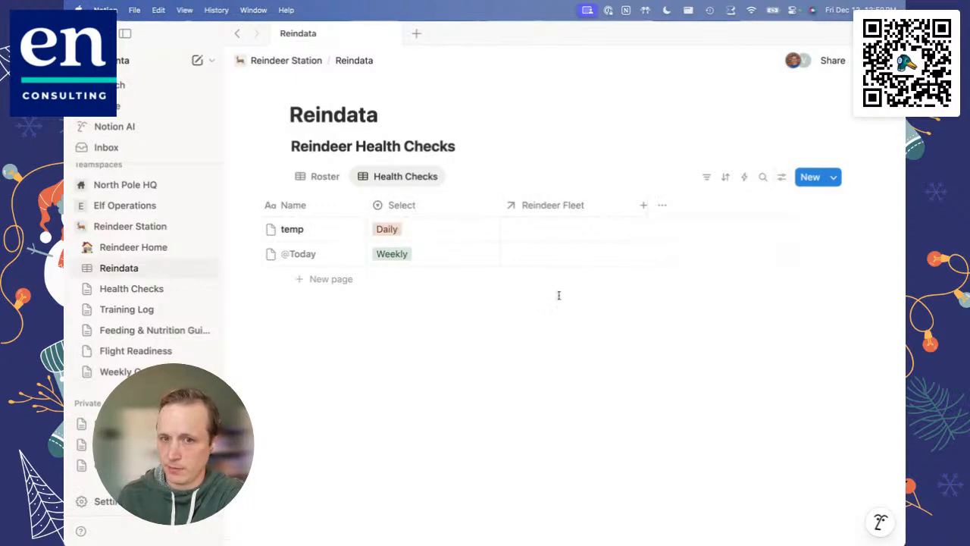
click(535, 256)
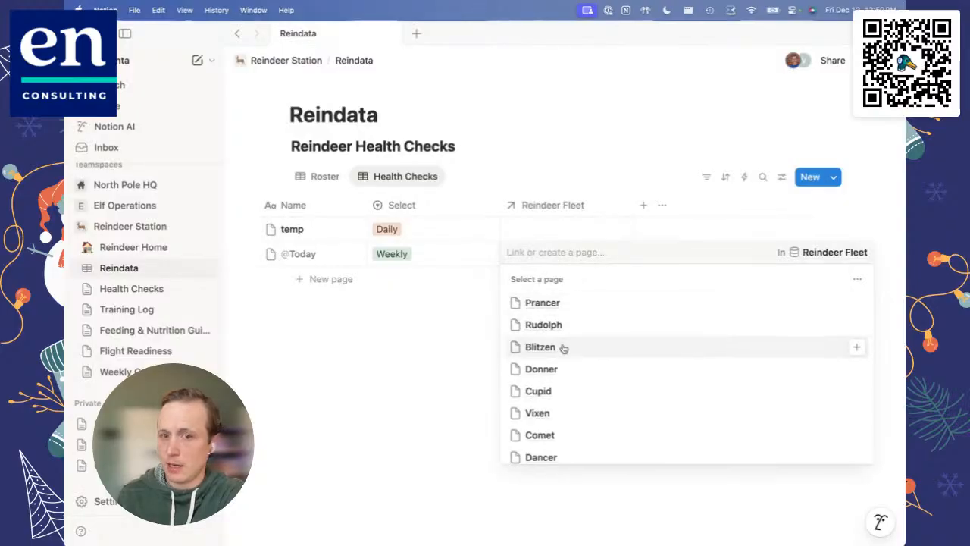
scroll(563, 348, down, 1)
scroll(564, 348, up, 1)
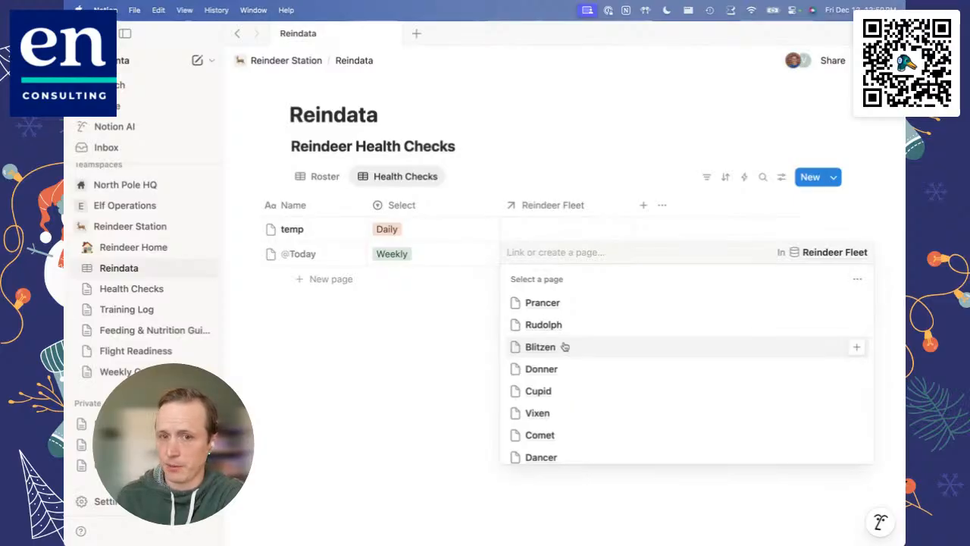
scroll(573, 411, down, 1)
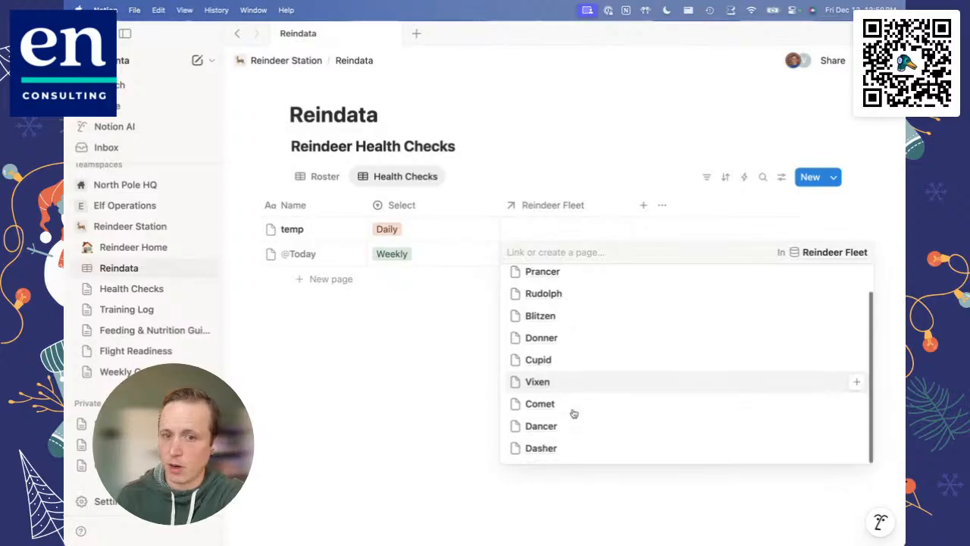
scroll(573, 411, up, 1)
scroll(572, 411, down, 1)
scroll(575, 412, up, 1)
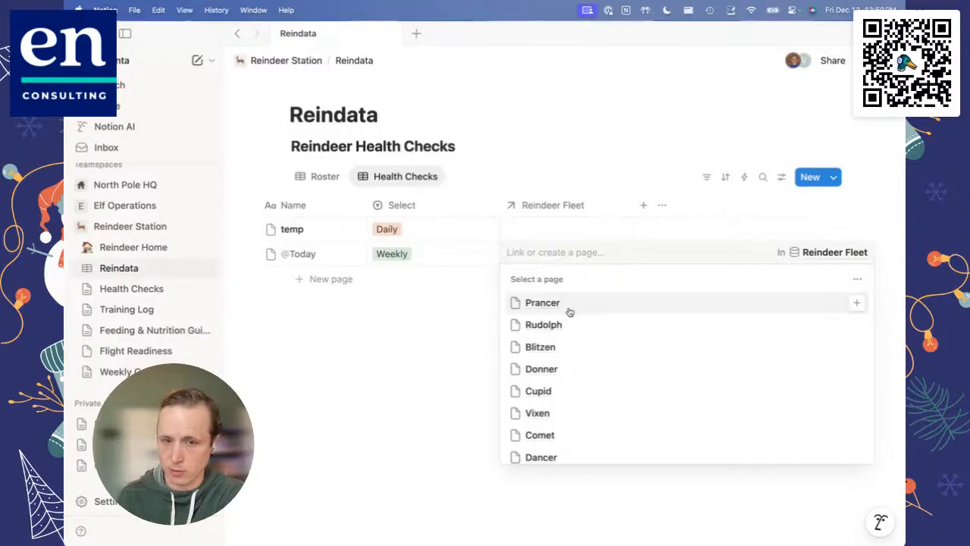
click(326, 182)
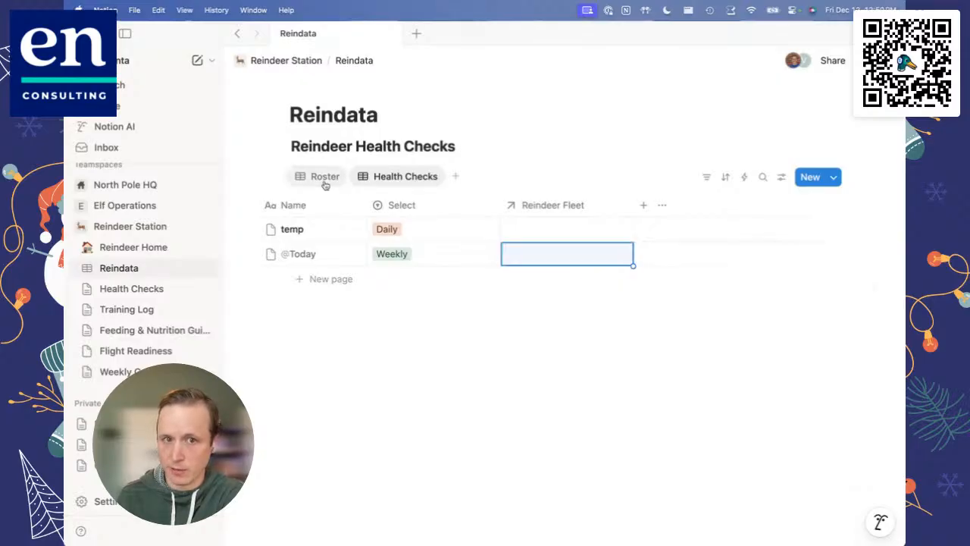
Correct the spelling of Rudolph's name to Rudolf in the Reindeer Fleet Roster.
click(325, 177)
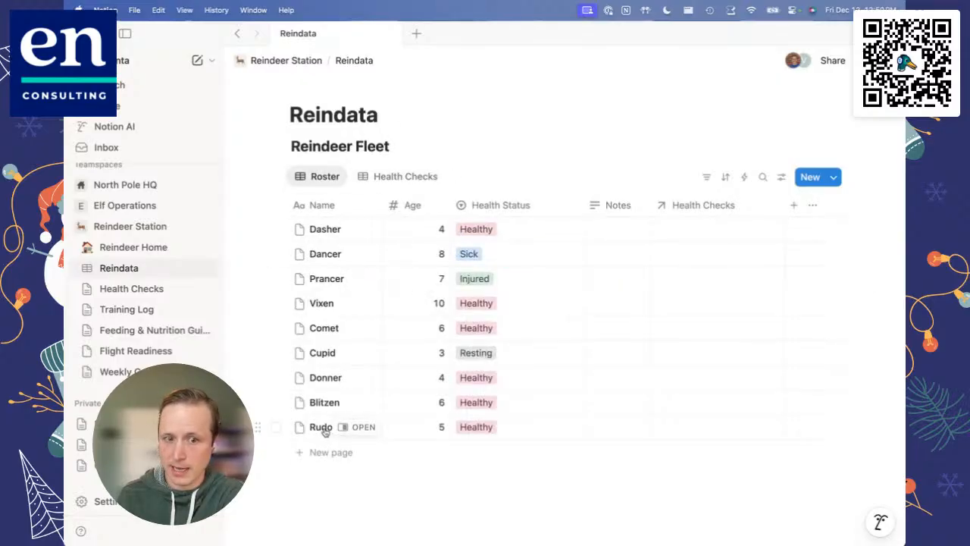
drag(323, 430, 398, 437)
key(BackSpace)
key(BackSpace)
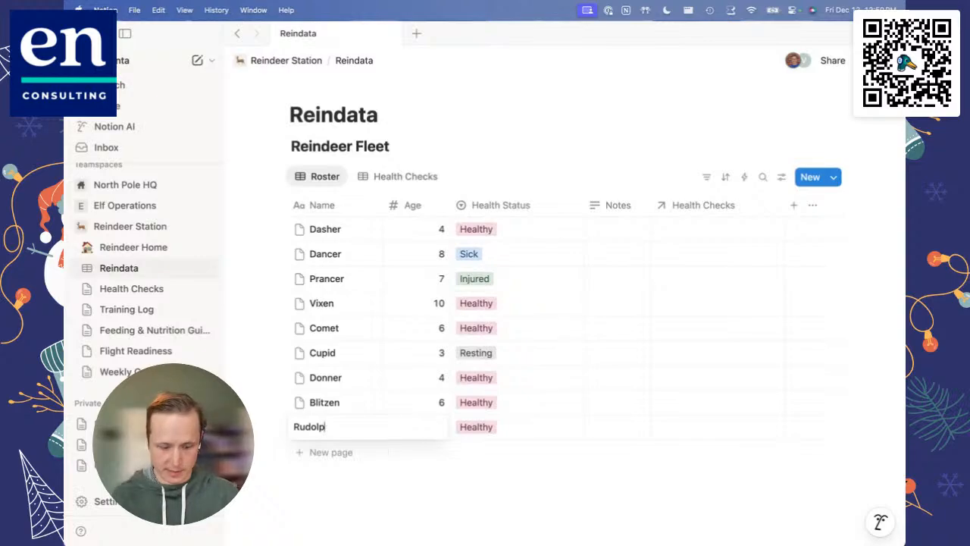
text(f)
key(Return)
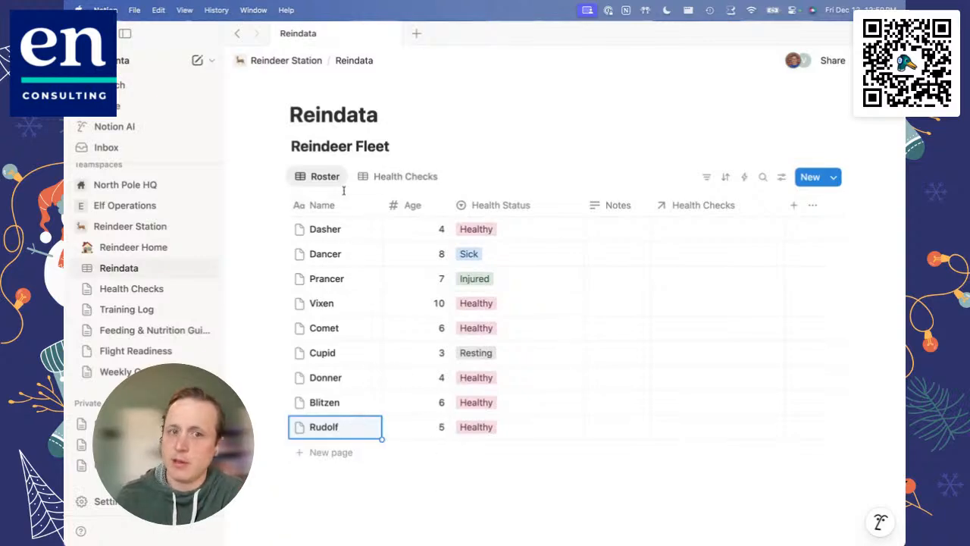
click(402, 176)
click(588, 254)
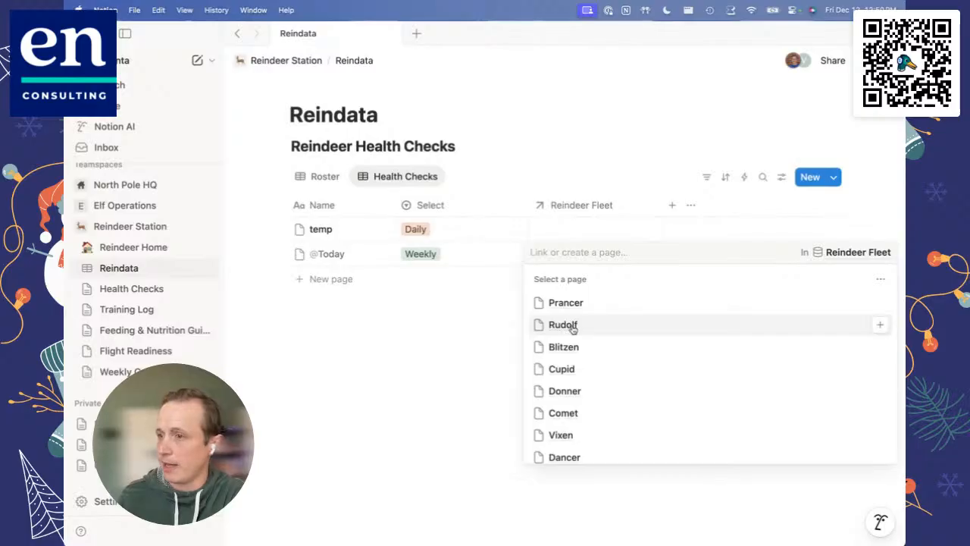
click(608, 327)
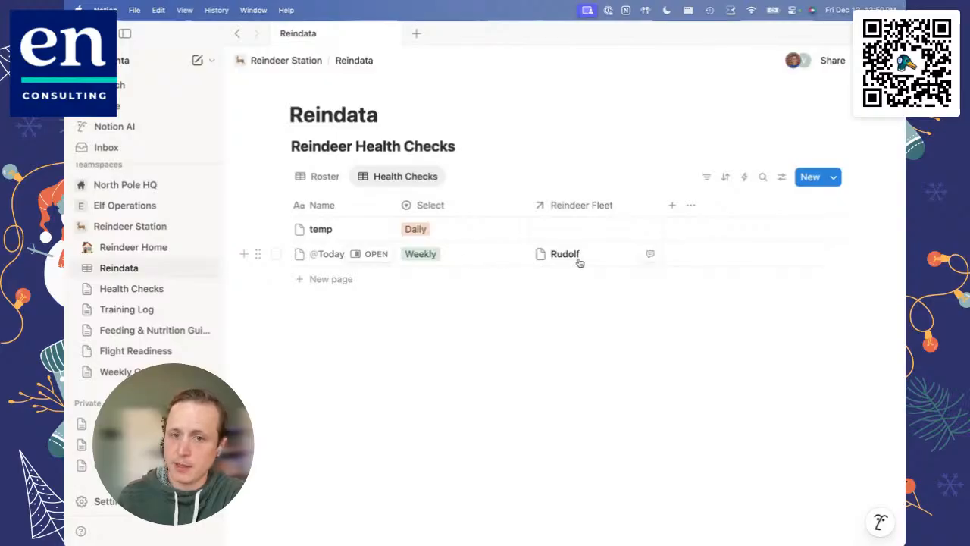
click(309, 178)
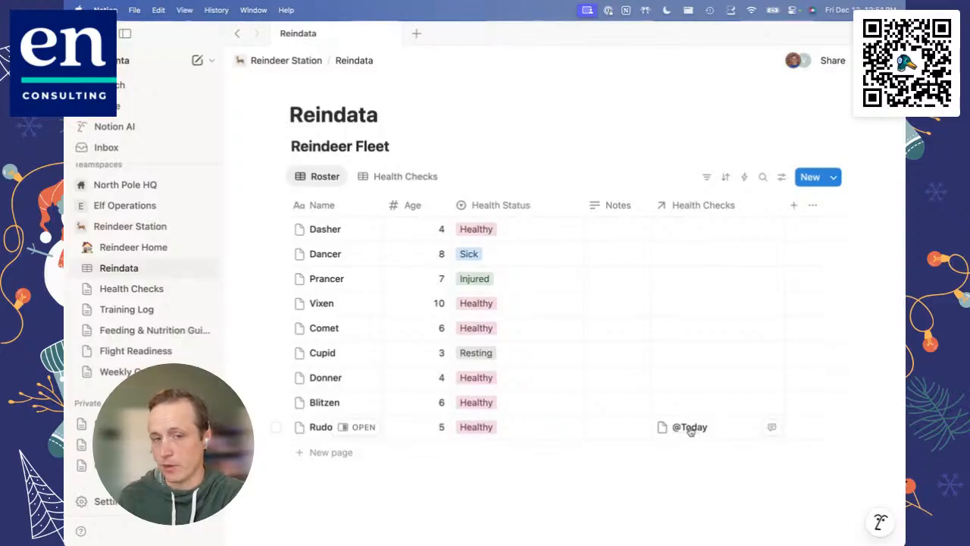
click(398, 178)
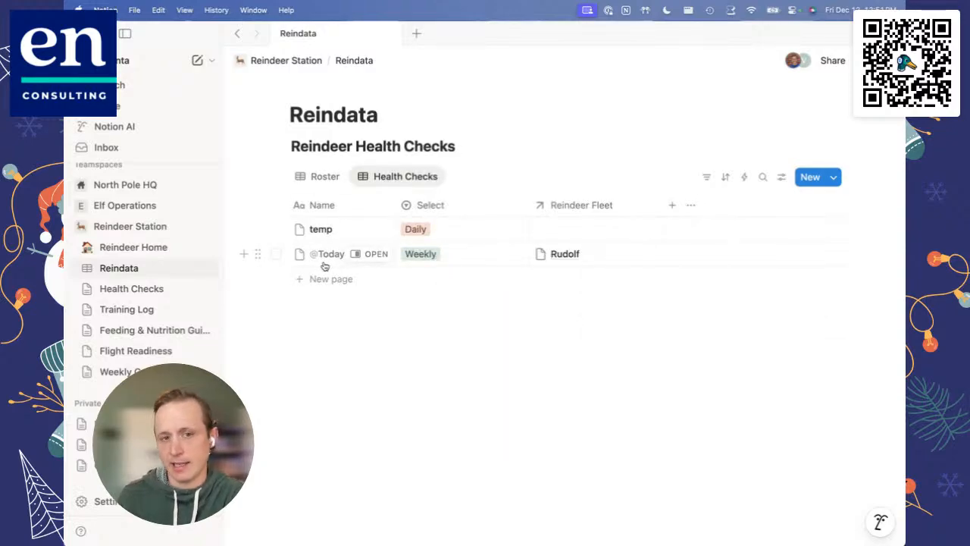
click(332, 260)
drag(353, 253, 290, 256)
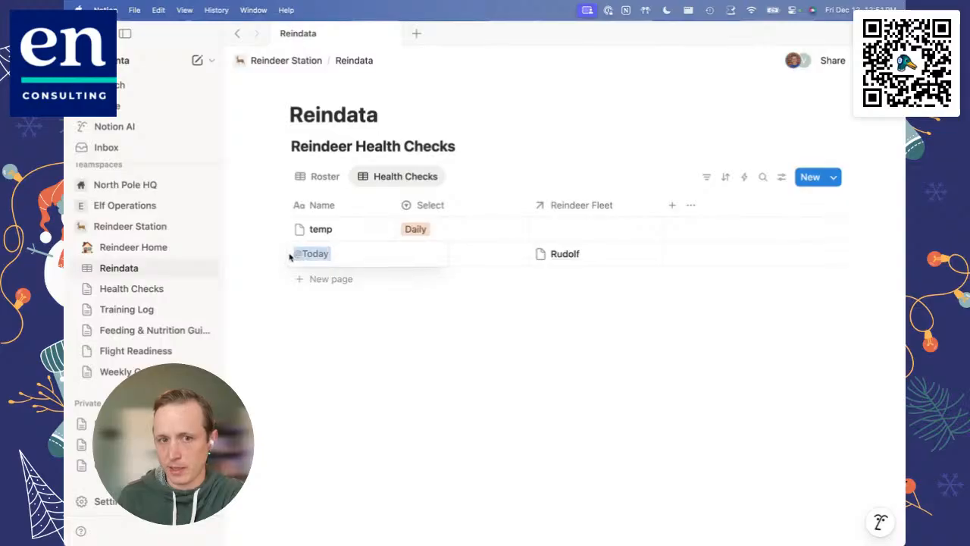
key(BackSpace)
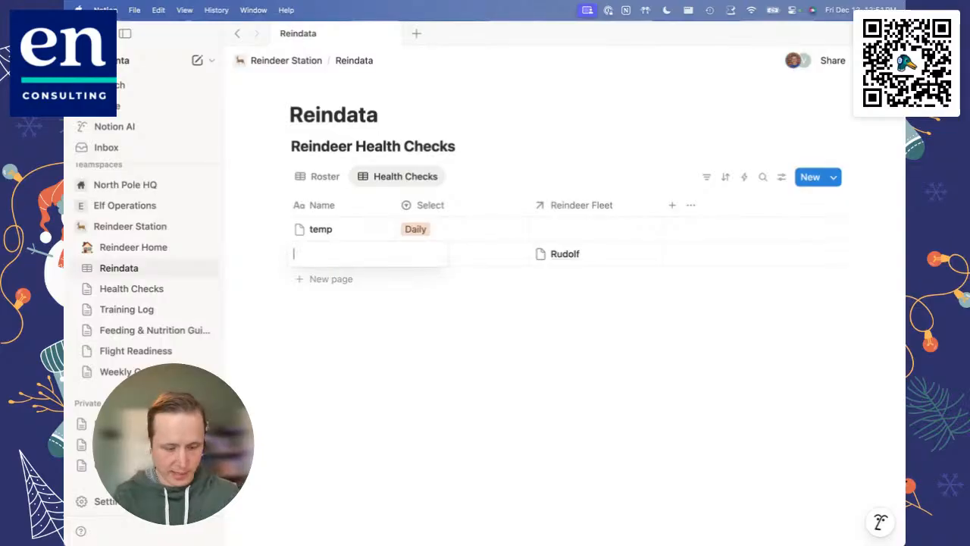
text(today)
key(Return)
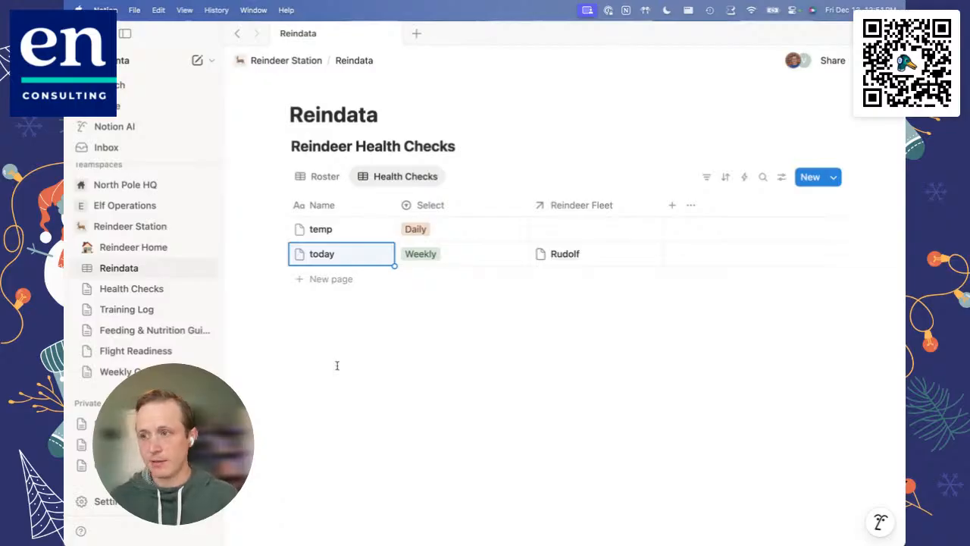
click(339, 254)
key(BackSpace)
key(BackSpace)
key(BackSpace)
key(BackSpace)
key(BackSpace)
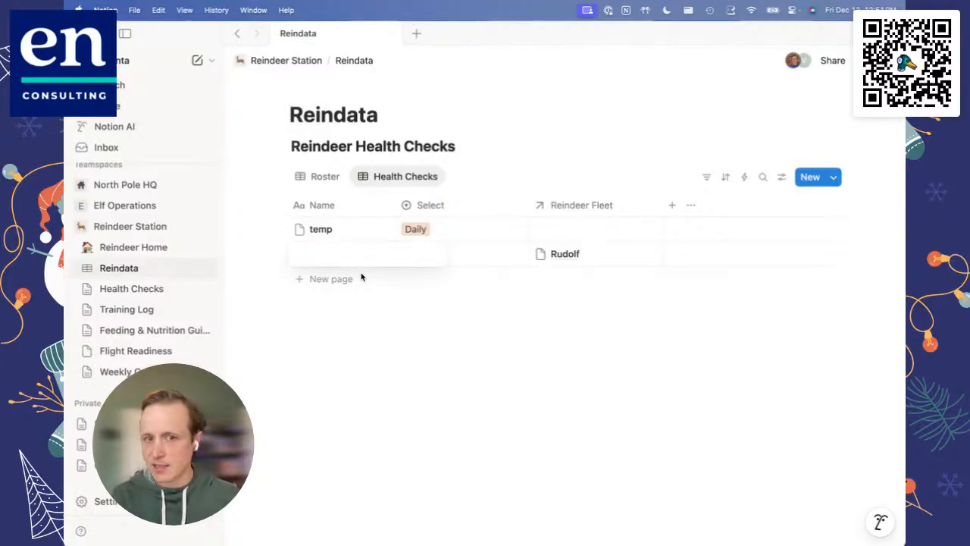
text(@)
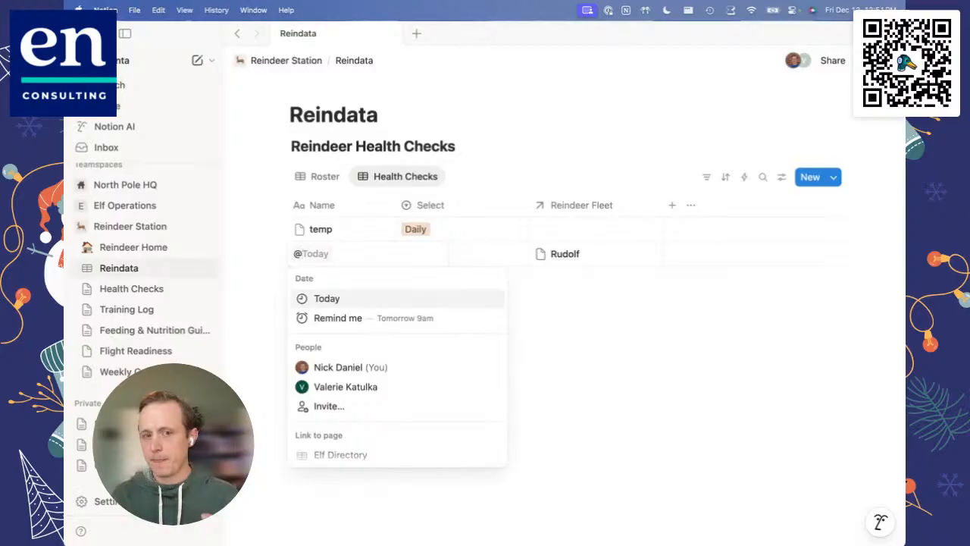
click(336, 299)
key(Escape)
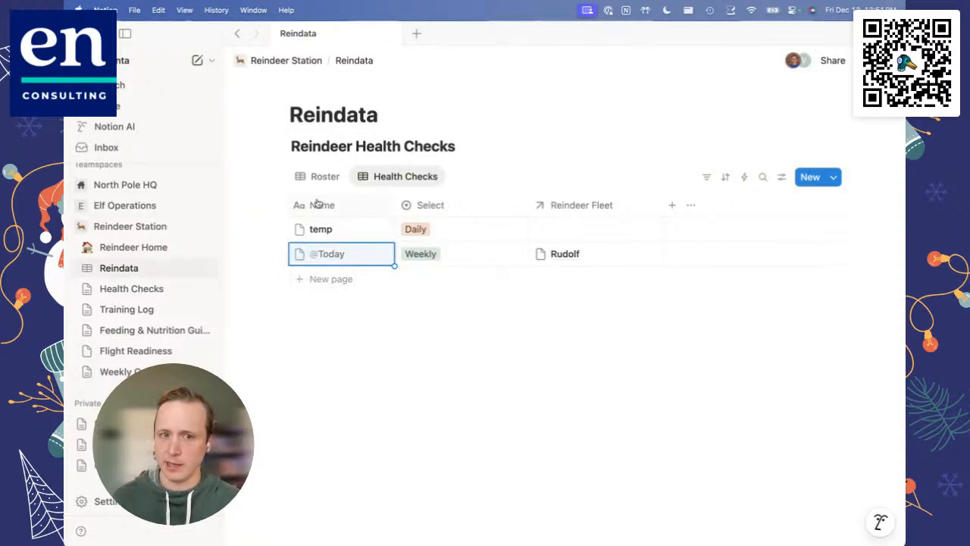
Add a Created time property to Reindeer Health Checks and slightly narrow its column.
mouse_move(341, 255)
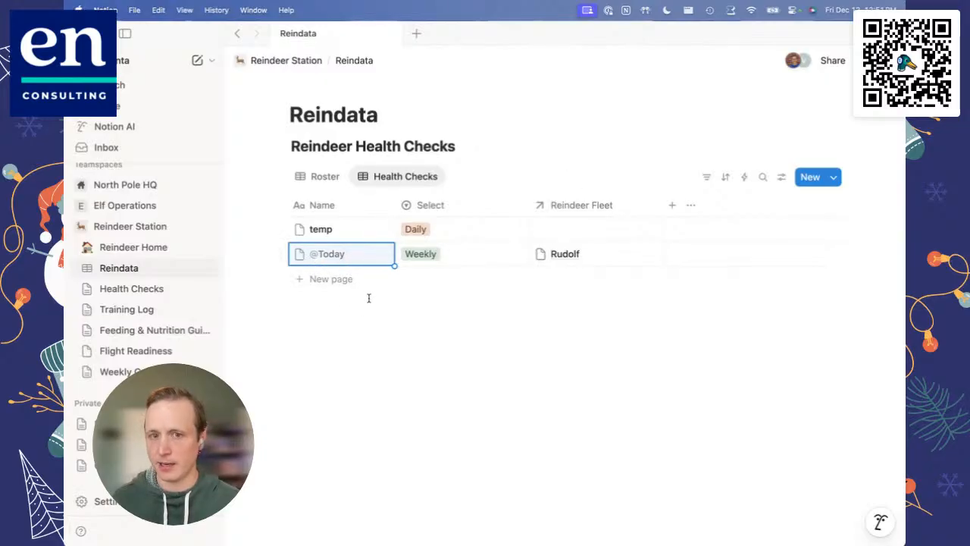
click(672, 206)
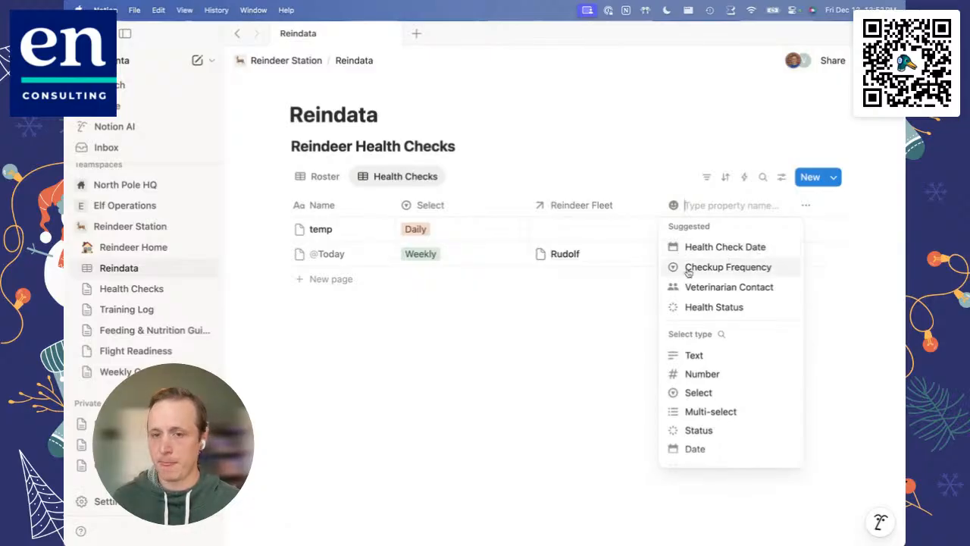
click(554, 346)
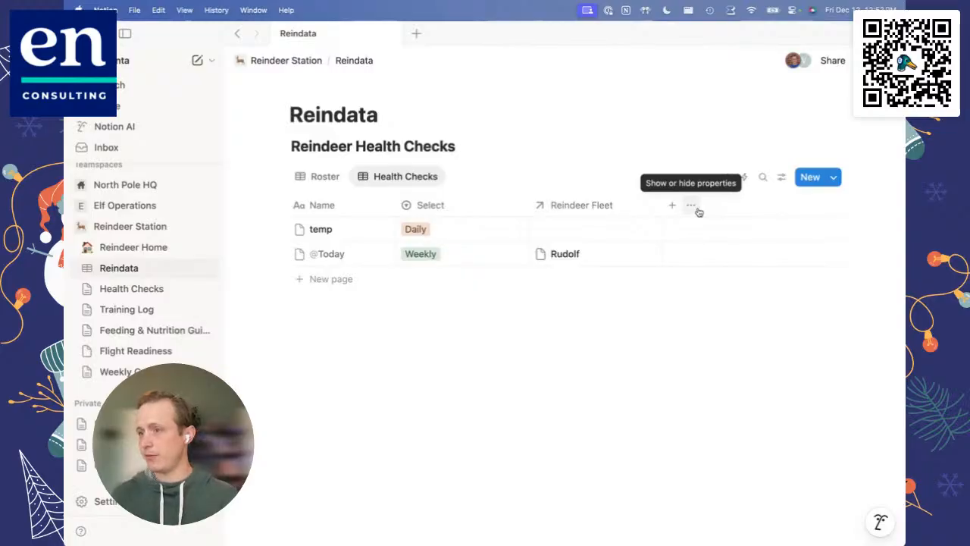
click(672, 205)
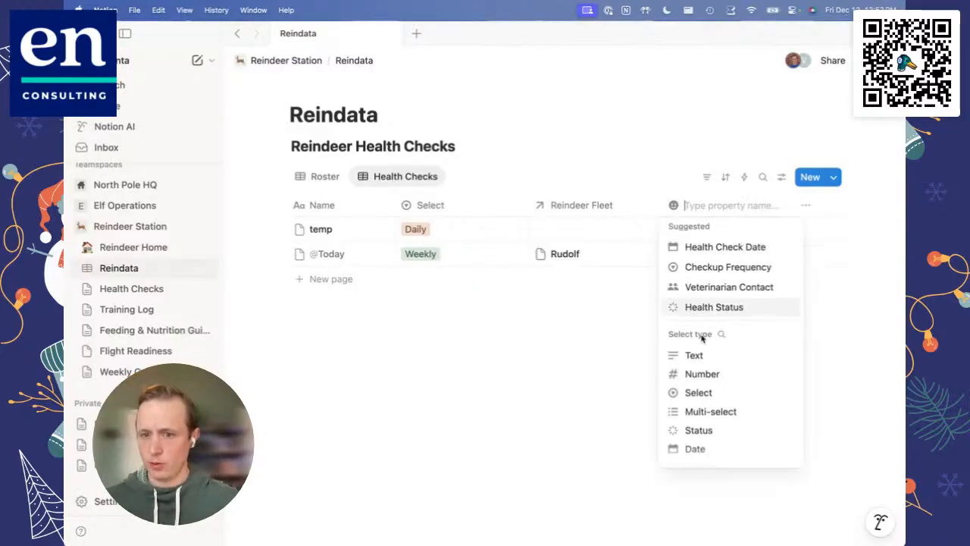
scroll(702, 338, down, 5)
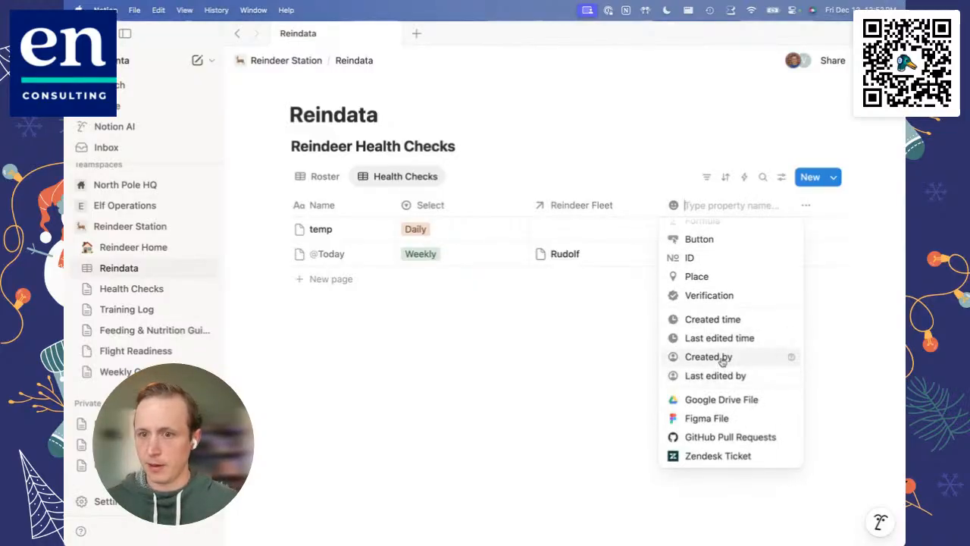
click(713, 320)
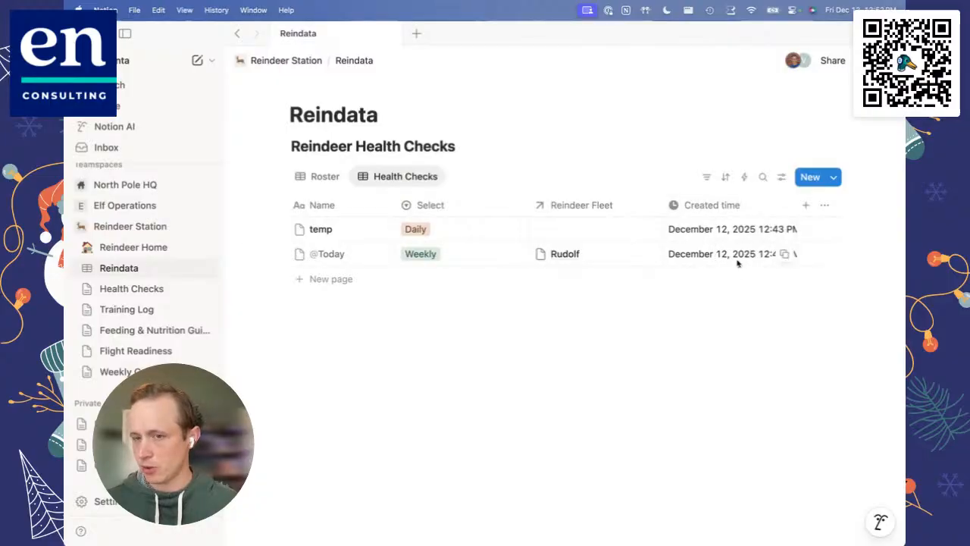
mouse_move(799, 203)
mouse_down()
mouse_move(759, 203)
mouse_move(796, 203)
mouse_up()
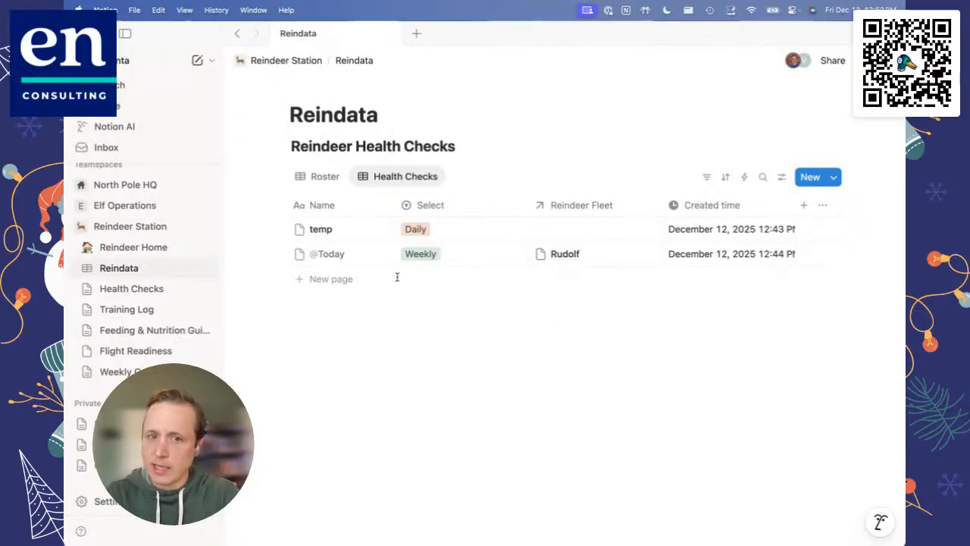
Review the Health Checks relation column in the Roster and return to the Health Checks view.
click(319, 177)
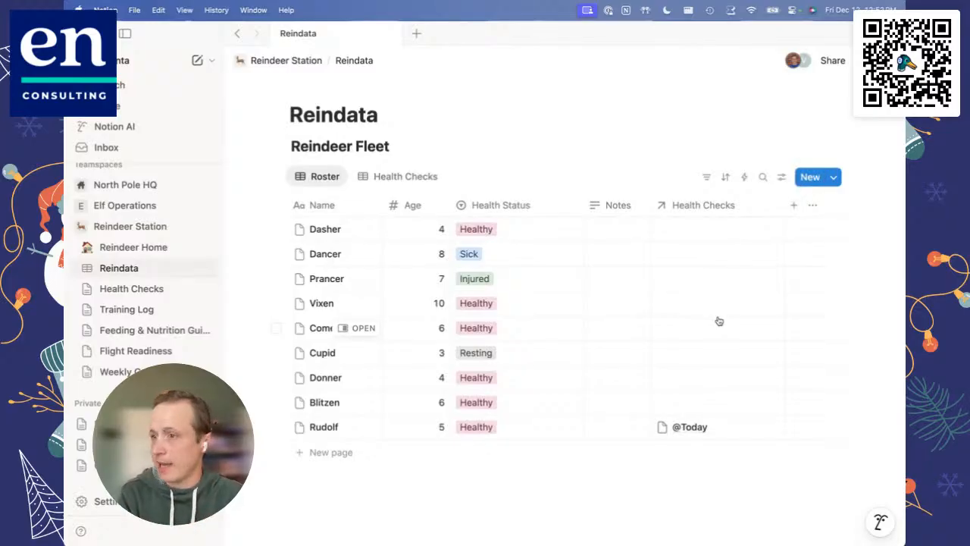
click(391, 176)
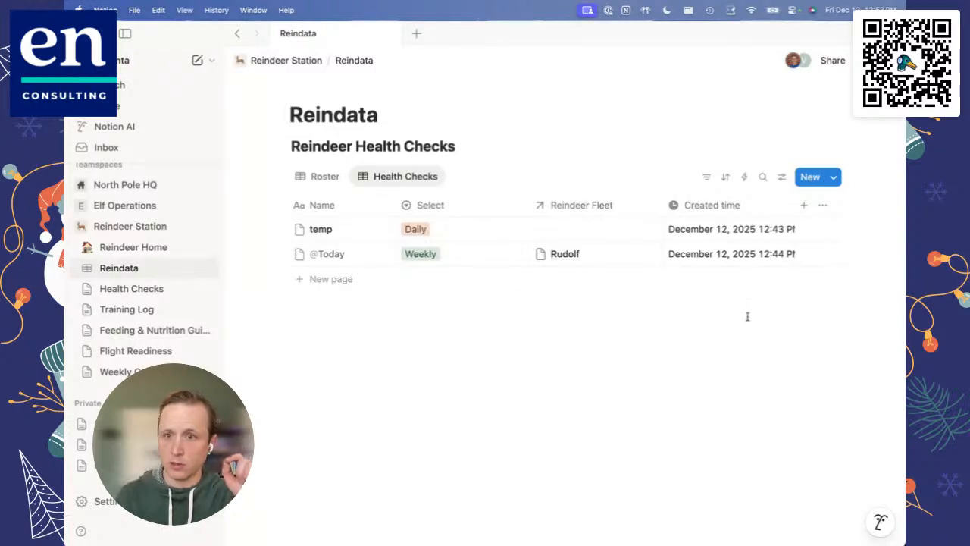
scroll(164, 283, up, 3)
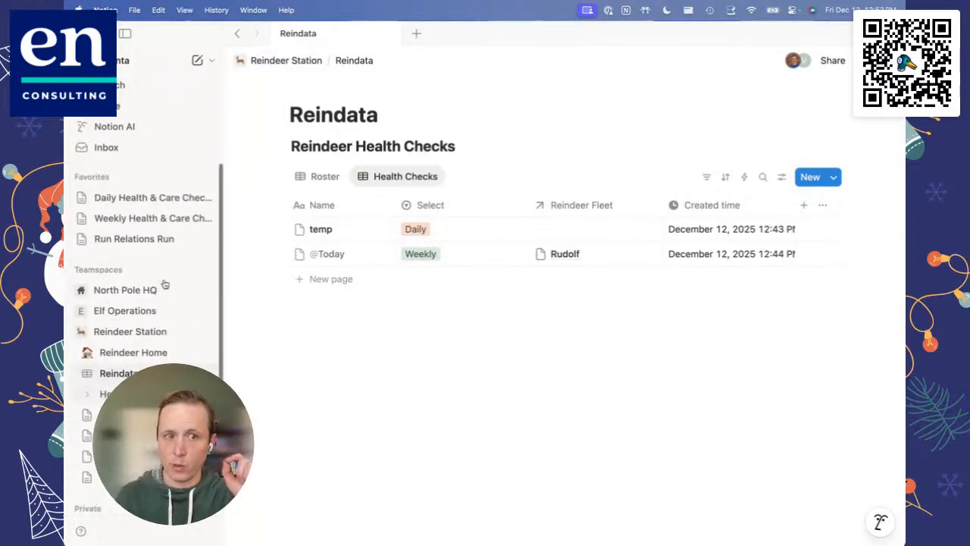
Copy all checklist items from the Daily Health & Care Checks page and return to the Reindata database.
click(131, 200)
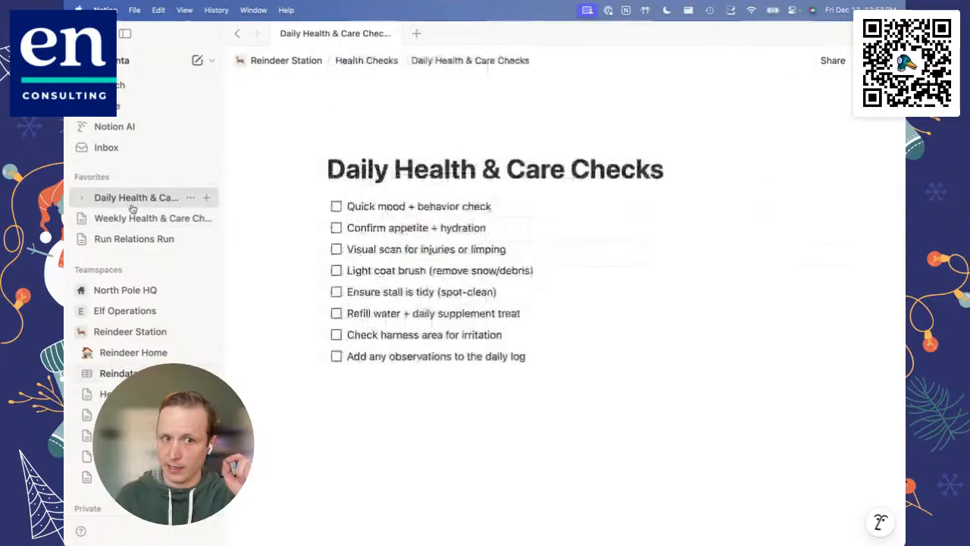
drag(569, 429, 308, 192)
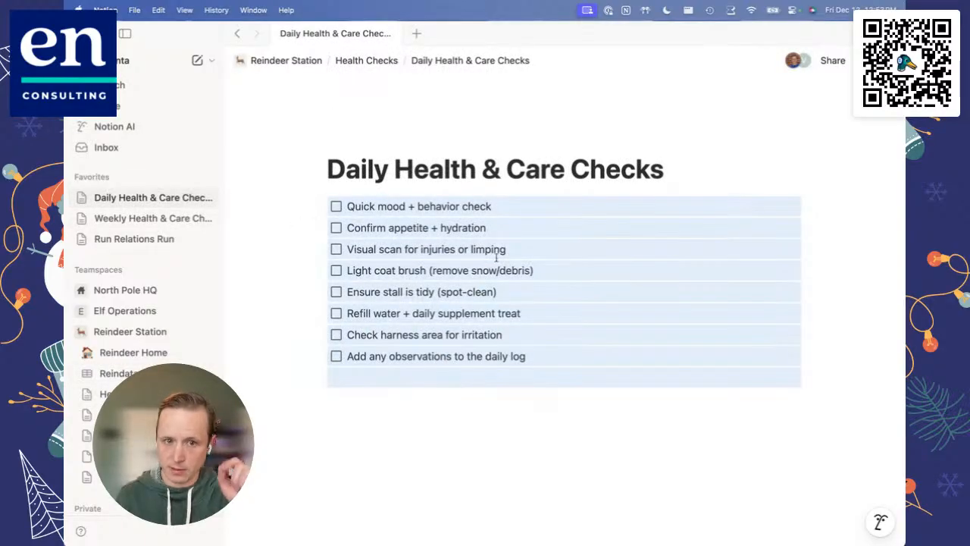
click(237, 33)
Add a blank page to Reindeer Health Checks without a template and close it.
click(833, 177)
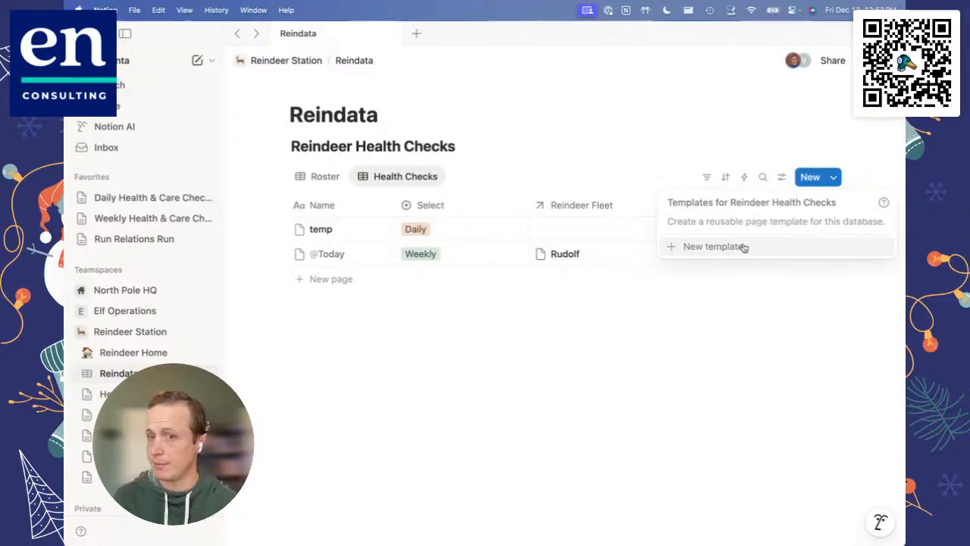
click(724, 292)
click(807, 179)
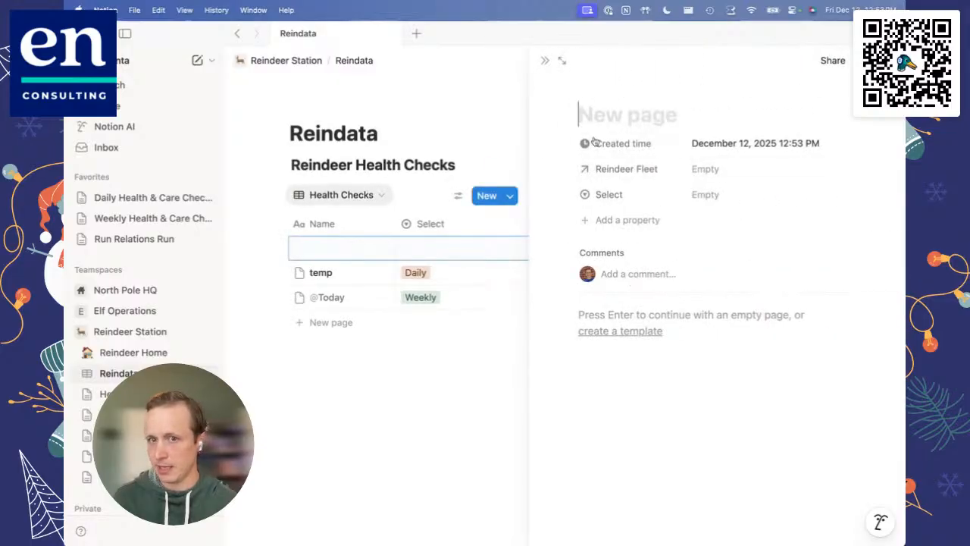
click(544, 60)
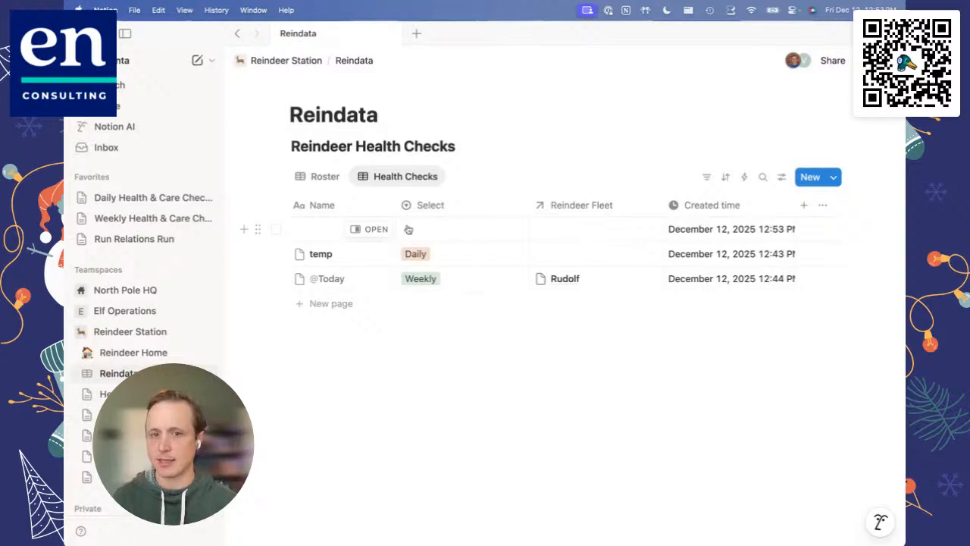
Delete the blank entry and the temp entry from Reindeer Health Checks.
click(276, 229)
click(276, 254)
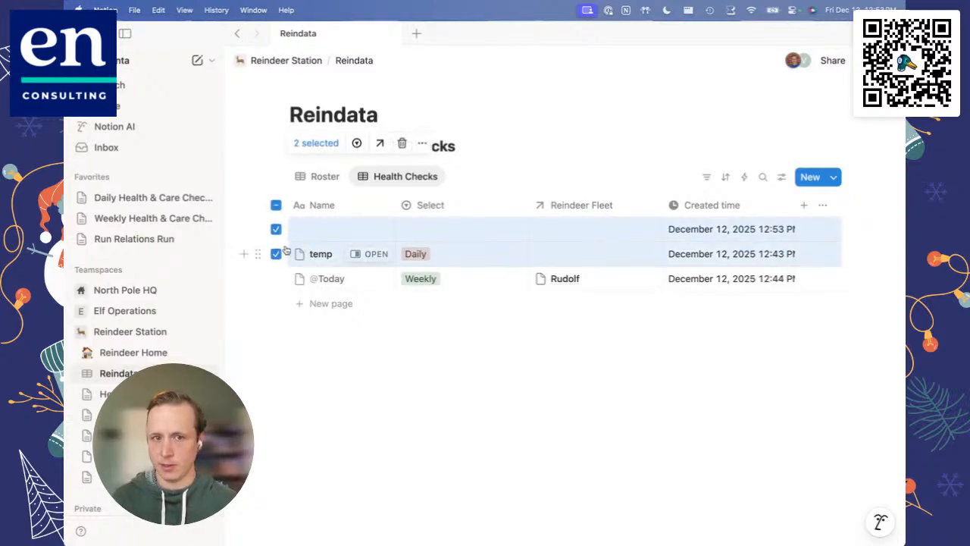
click(403, 149)
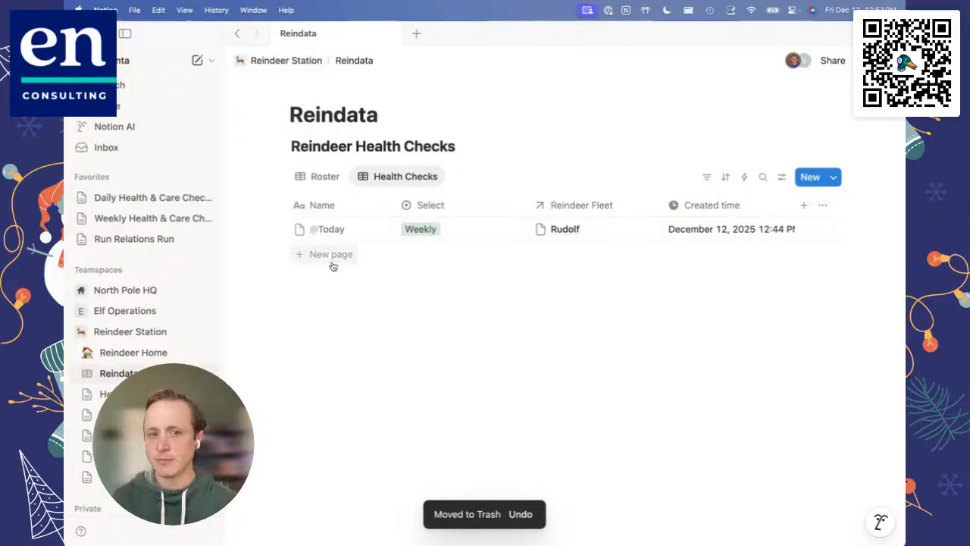
Create a new template for Reindeer Health Checks with its Select property set to Daily.
click(833, 178)
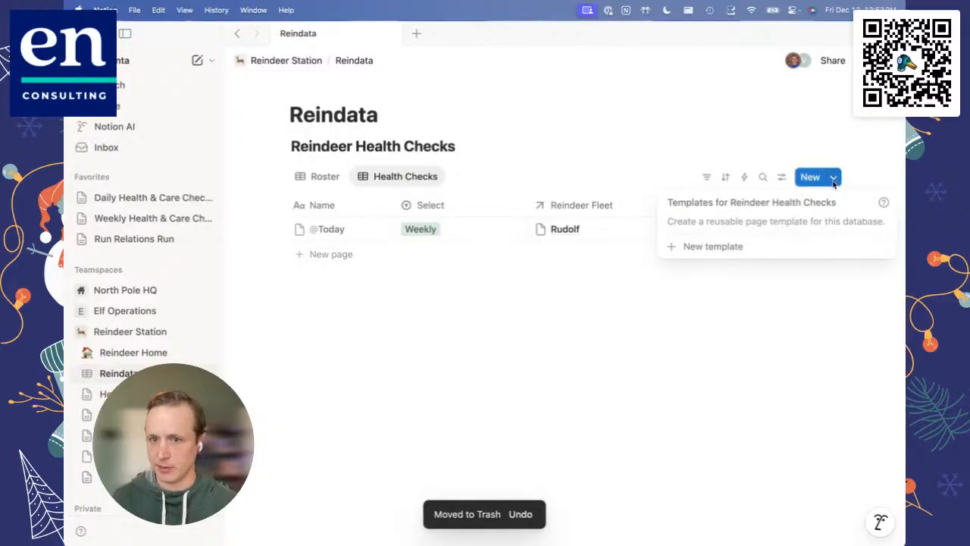
click(703, 246)
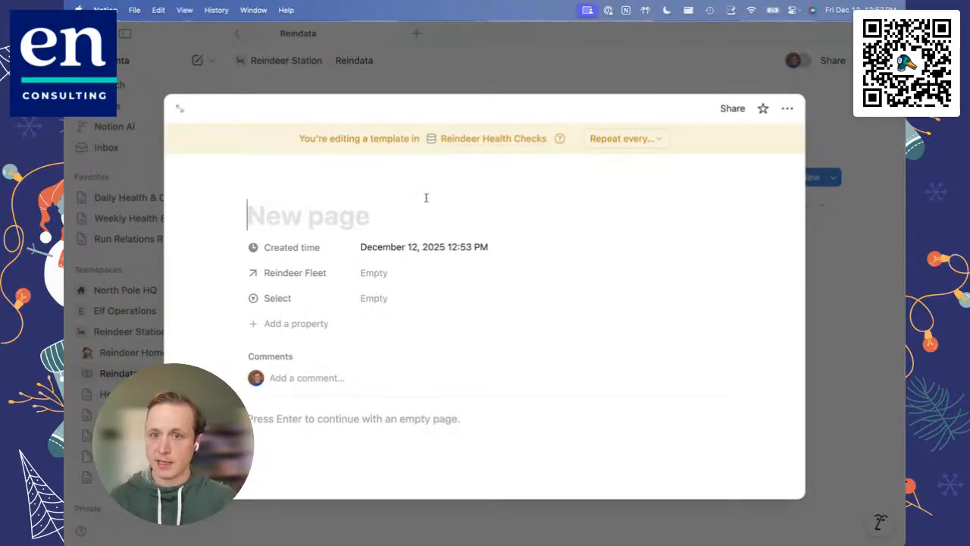
click(381, 301)
click(429, 371)
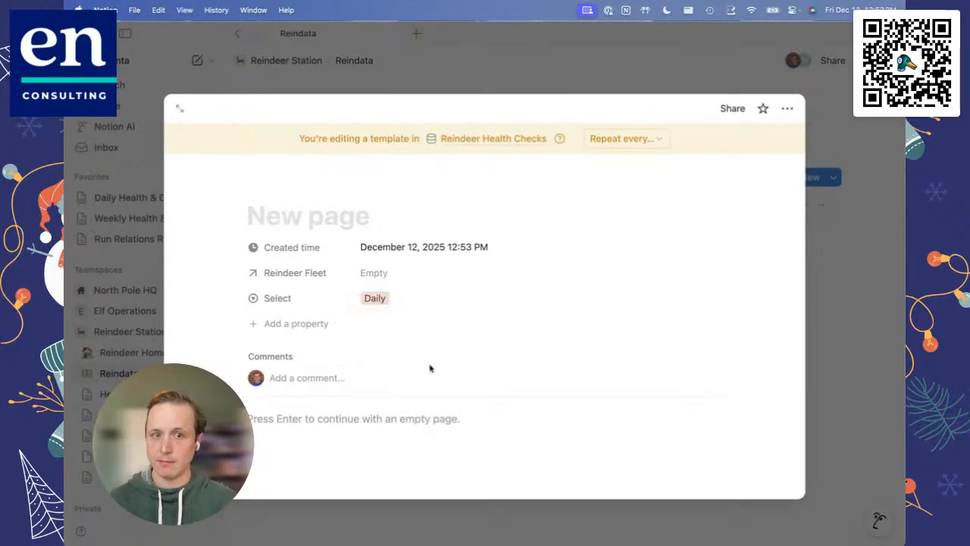
click(314, 218)
text(Daily)
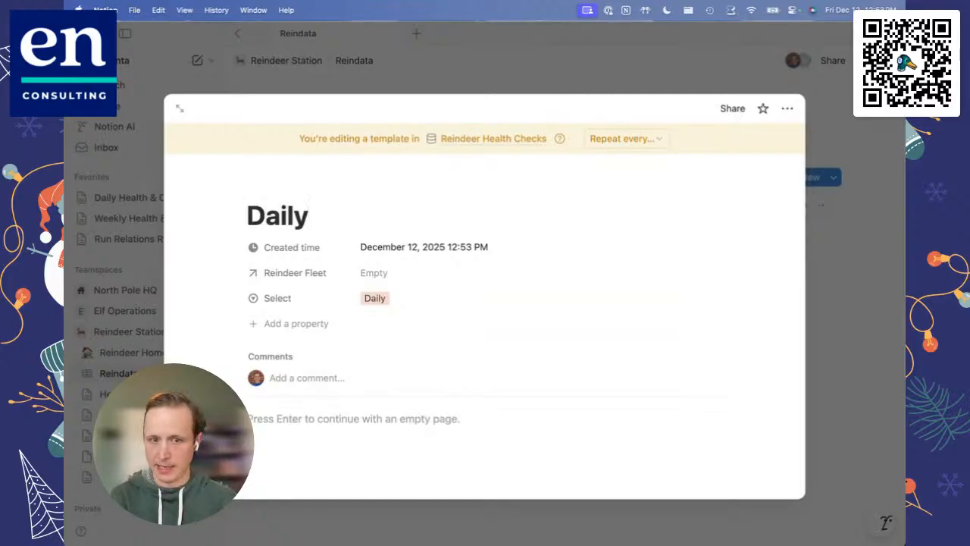
key(alt+BackSpace)
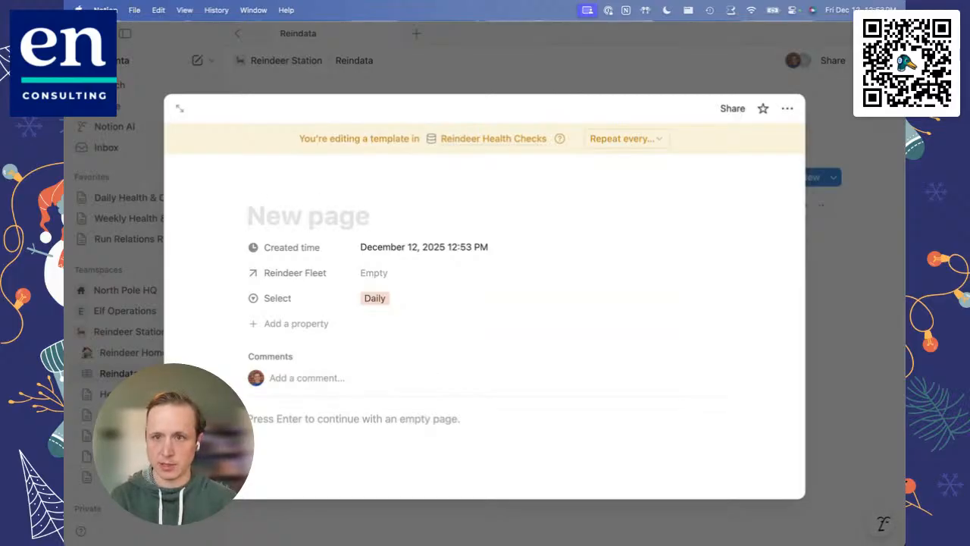
text(@today)
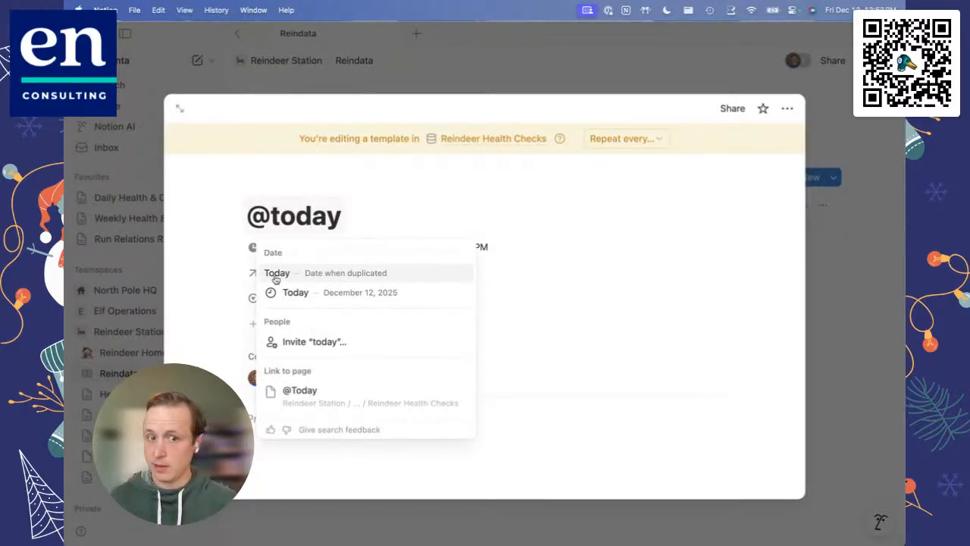
click(362, 275)
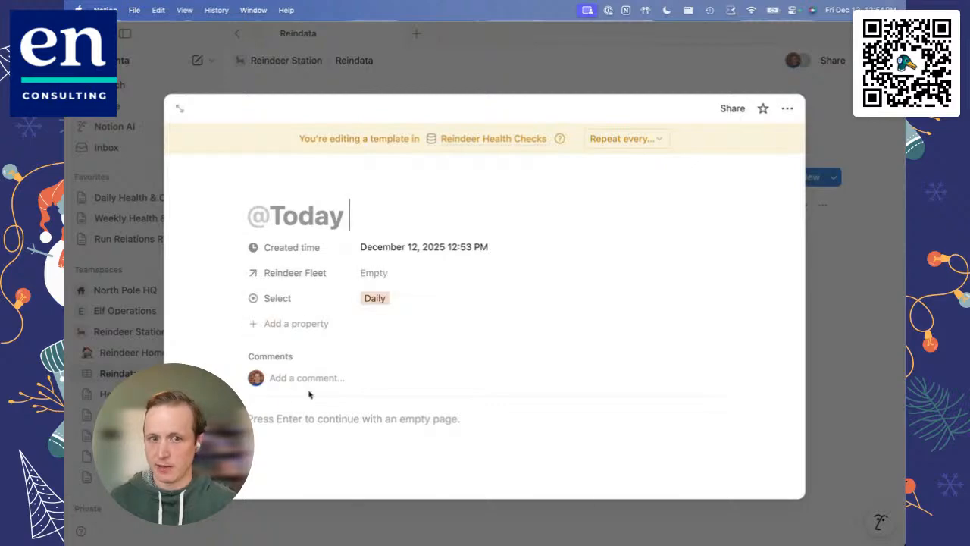
Paste the daily checklist into the template body as an unsynced copy and close the template.
click(336, 426)
text(Quick mood + behavior check Confirm appetite + hydration Visual scan for injuries or limping Light coat brush (remove snow/debris))
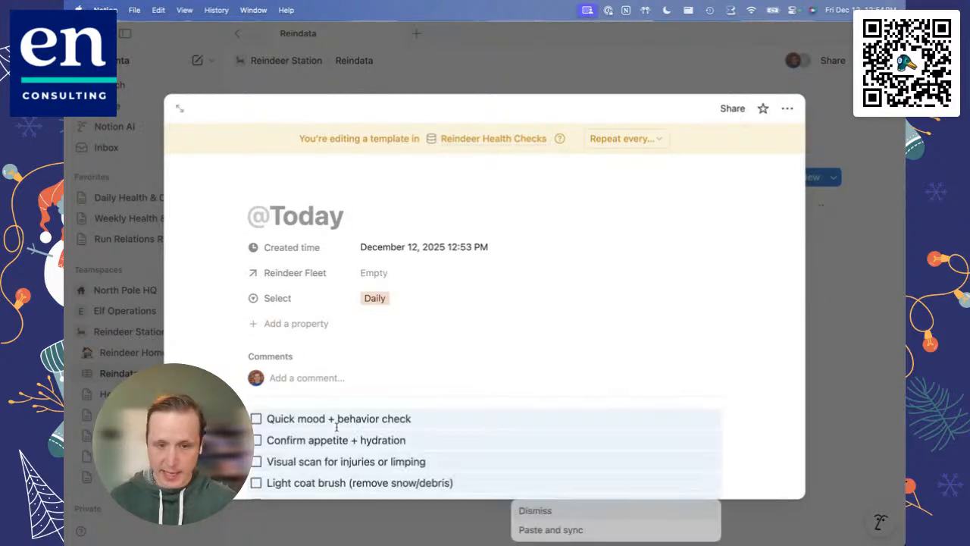
click(525, 512)
scroll(460, 426, down, 3)
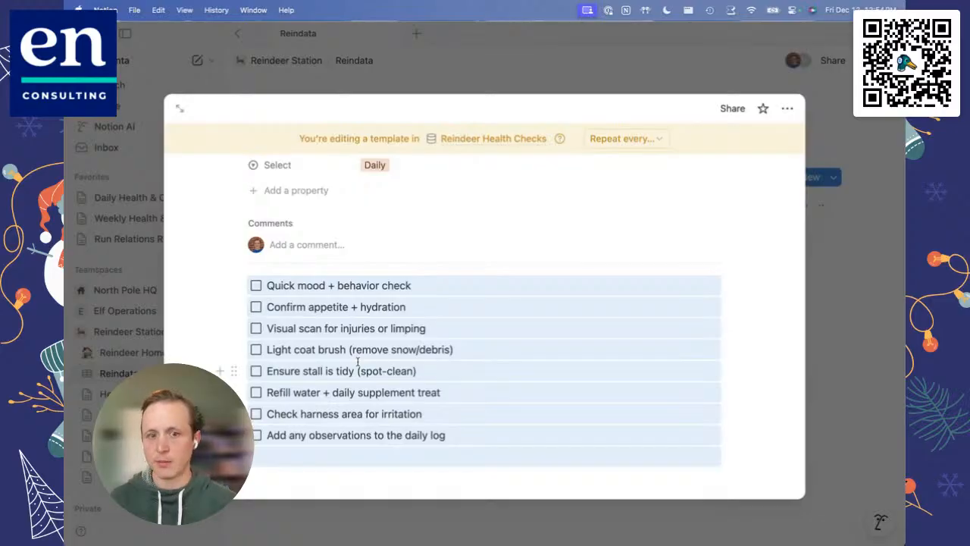
scroll(355, 359, up, 1)
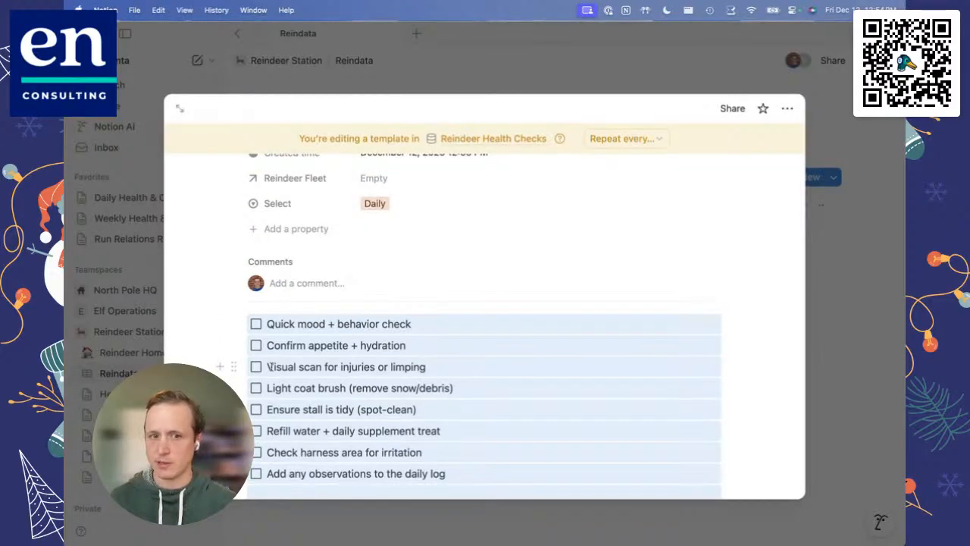
scroll(270, 366, up, 2)
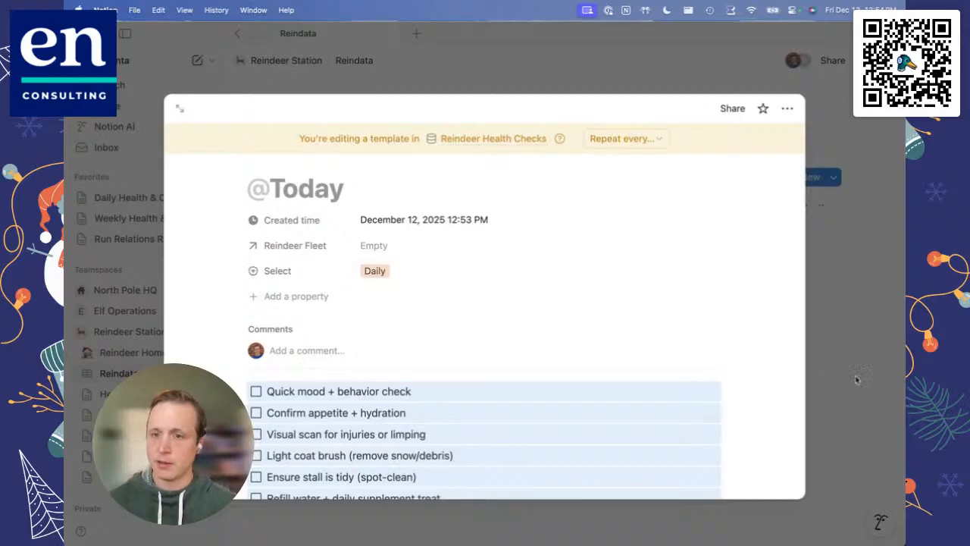
click(828, 369)
click(833, 177)
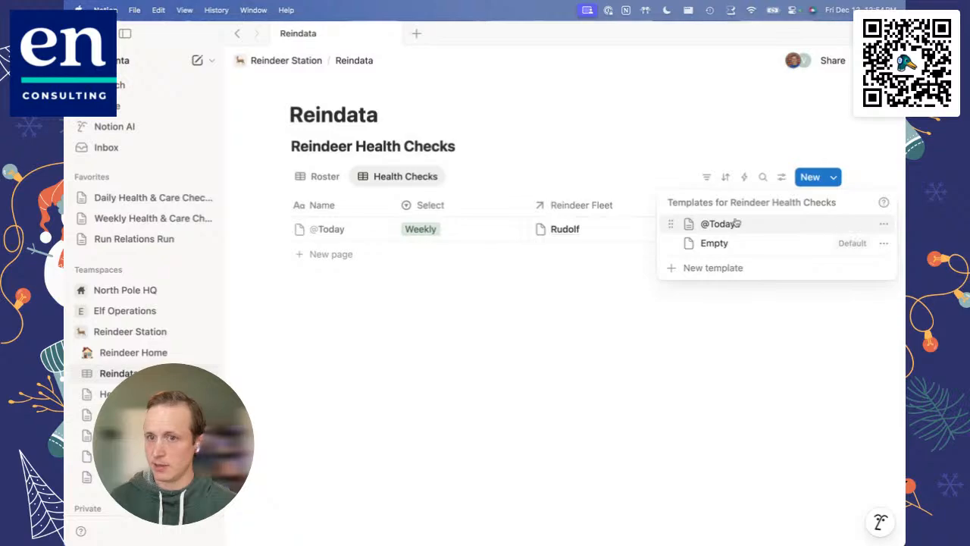
click(882, 225)
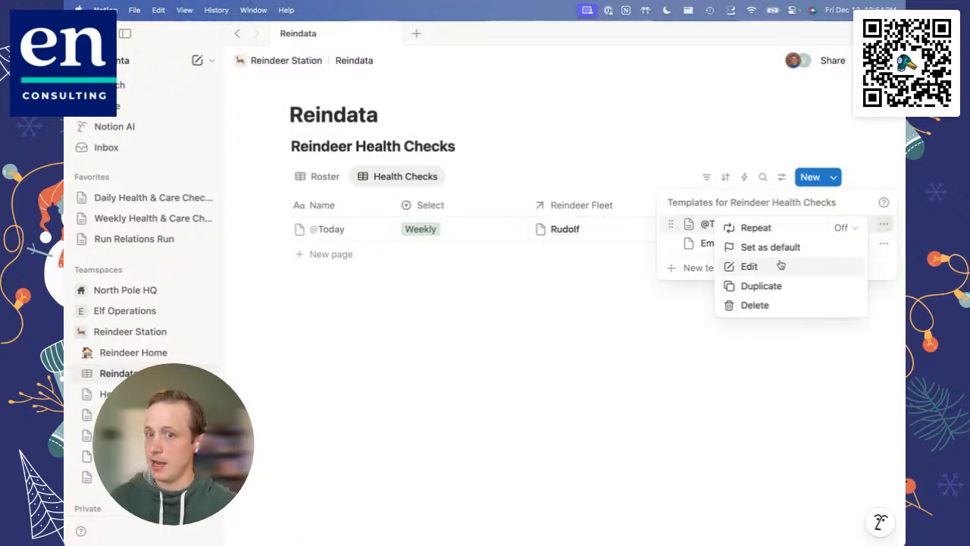
click(749, 266)
text(- D)
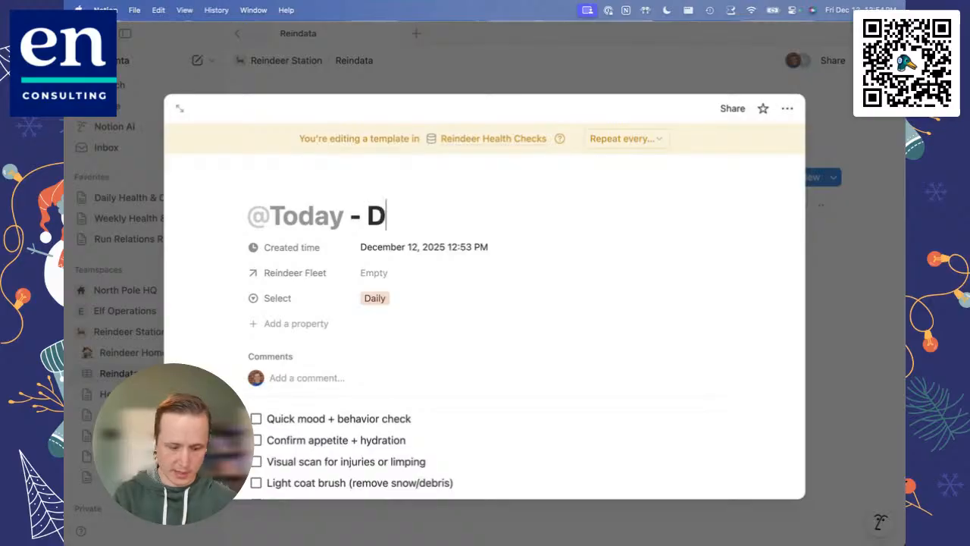
text(aily)
click(826, 367)
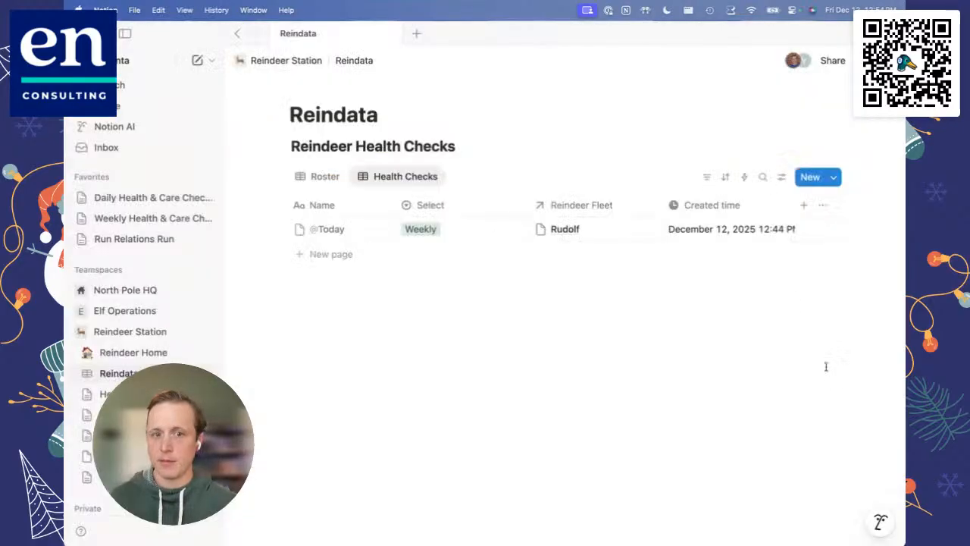
click(833, 176)
click(736, 228)
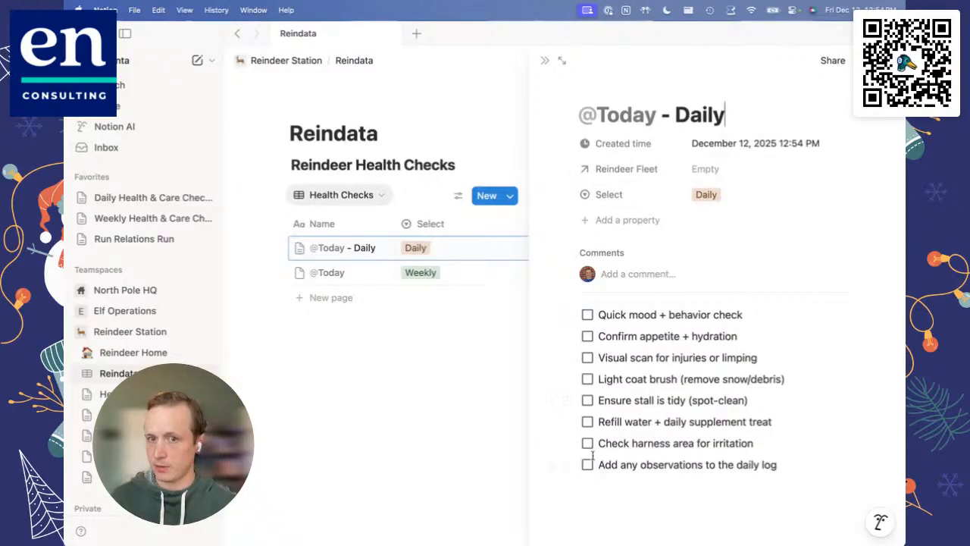
click(708, 171)
click(617, 262)
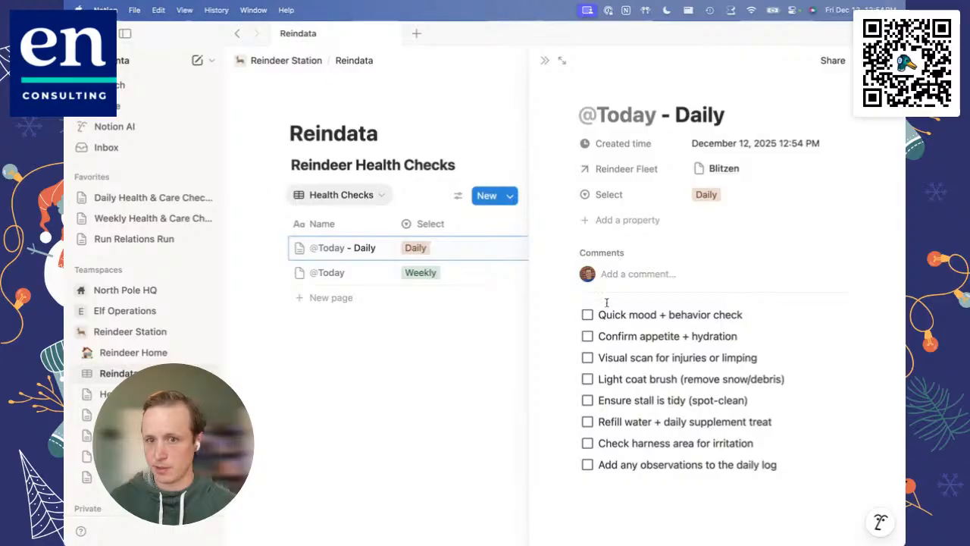
Tick off the first six items of Blitzen's daily checklist, through "Refill water + daily supplement treat".
click(588, 314)
click(588, 336)
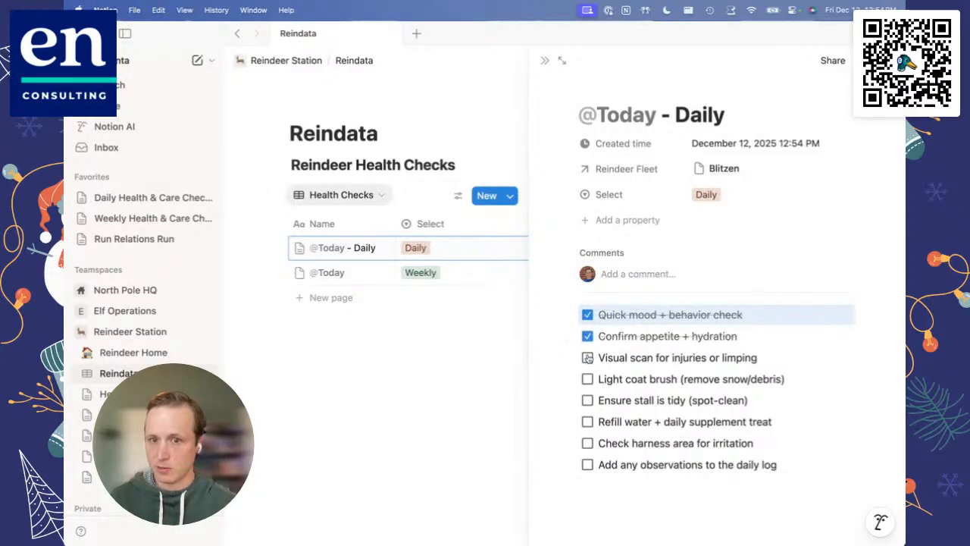
click(587, 357)
click(588, 379)
click(587, 400)
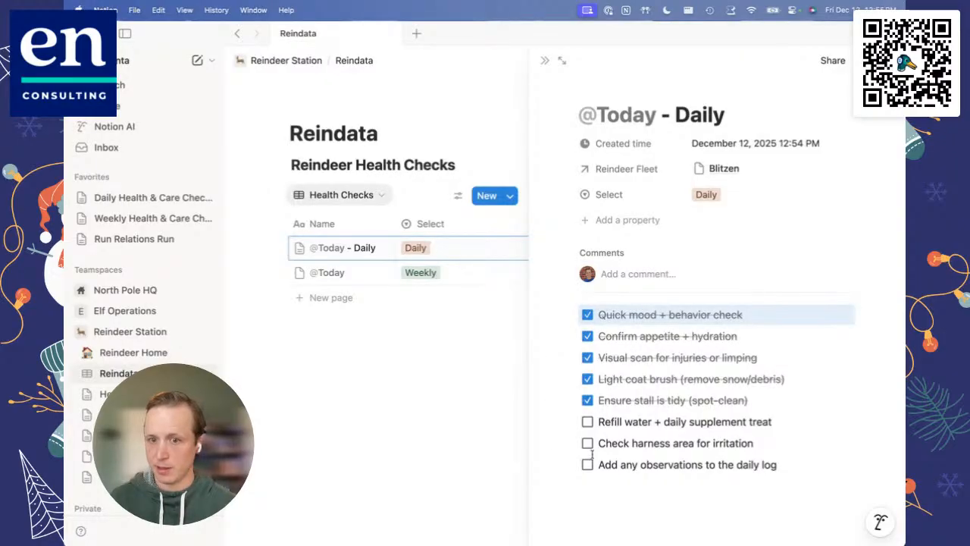
click(587, 422)
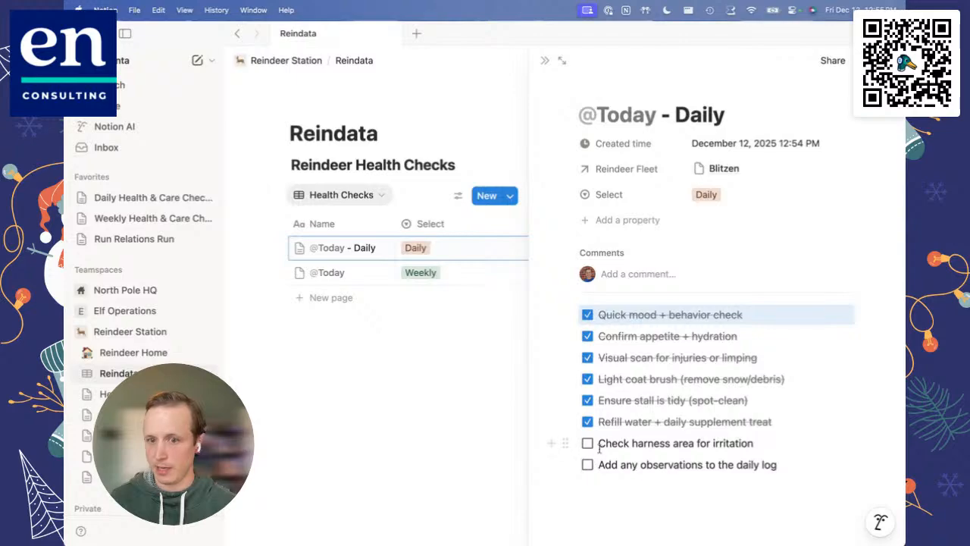
Add a "Notes" line with filler text beneath it below the checklist, and close Blitzen's daily check.
scroll(645, 448, down, 1)
click(675, 488)
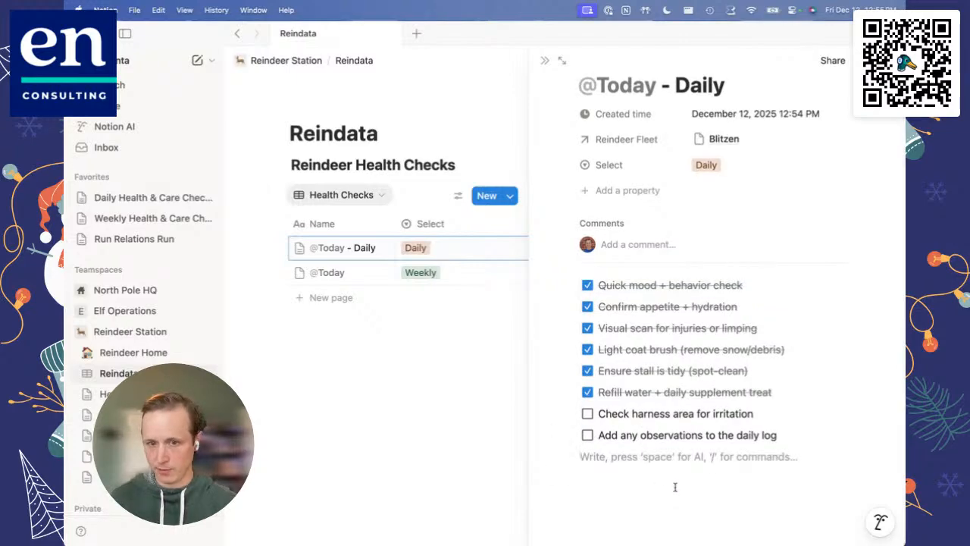
key(Return)
key(Return)
text(Notes)
key(Return)
text(sfsldjfldskjdskl)
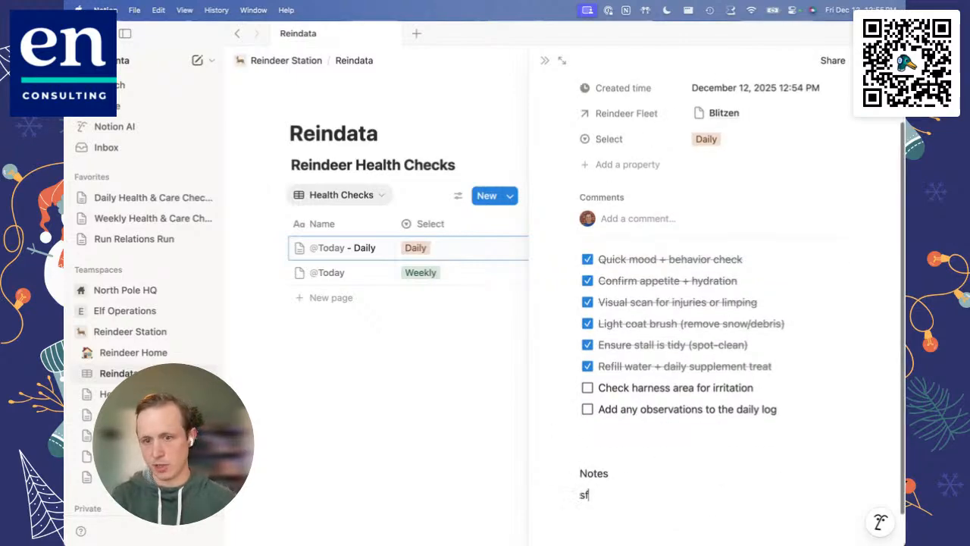
click(432, 419)
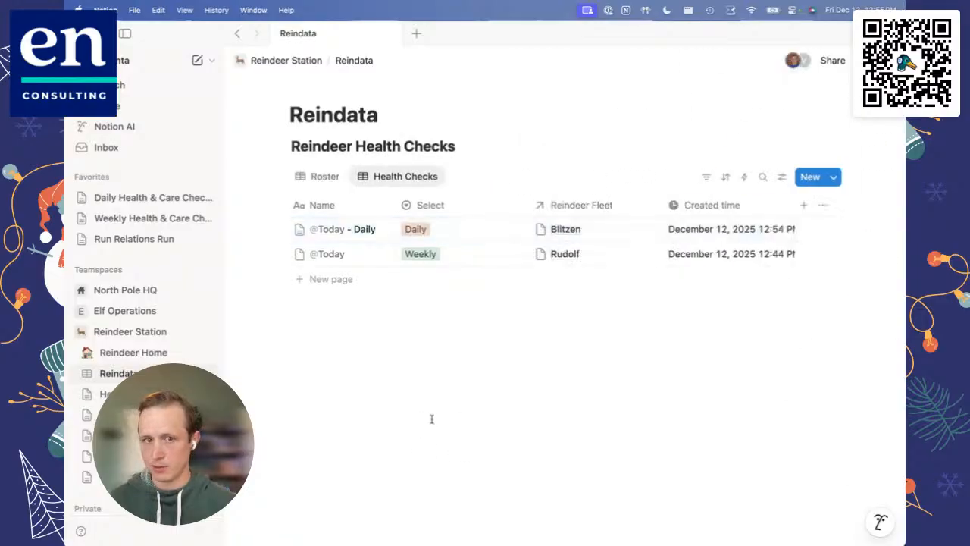
Copy all sections and checklist items from the Weekly Health & Care Checks page and return to Reindata.
click(136, 217)
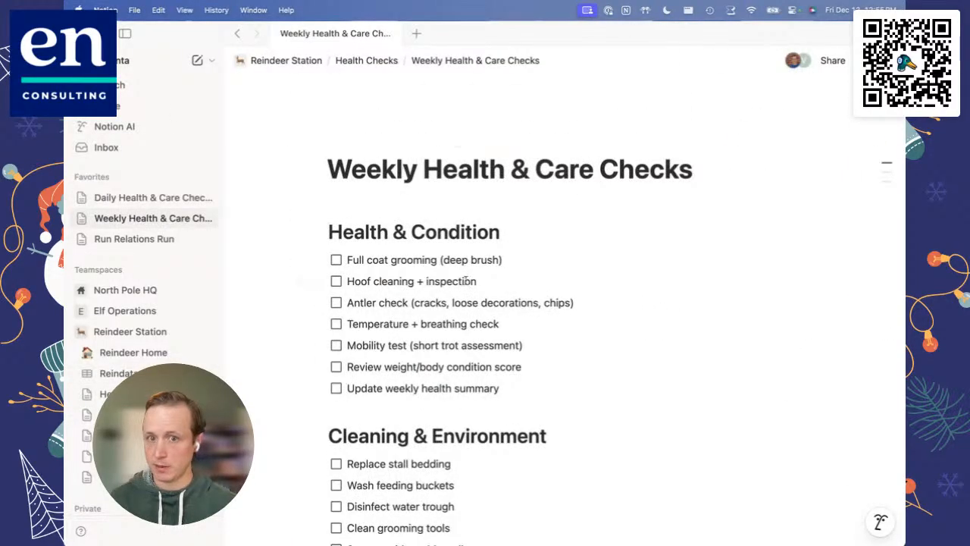
scroll(466, 281, down, 5)
mouse_move(572, 451)
mouse_down()
mouse_move(340, 68)
mouse_move(324, 262)
mouse_move(323, 221)
mouse_up()
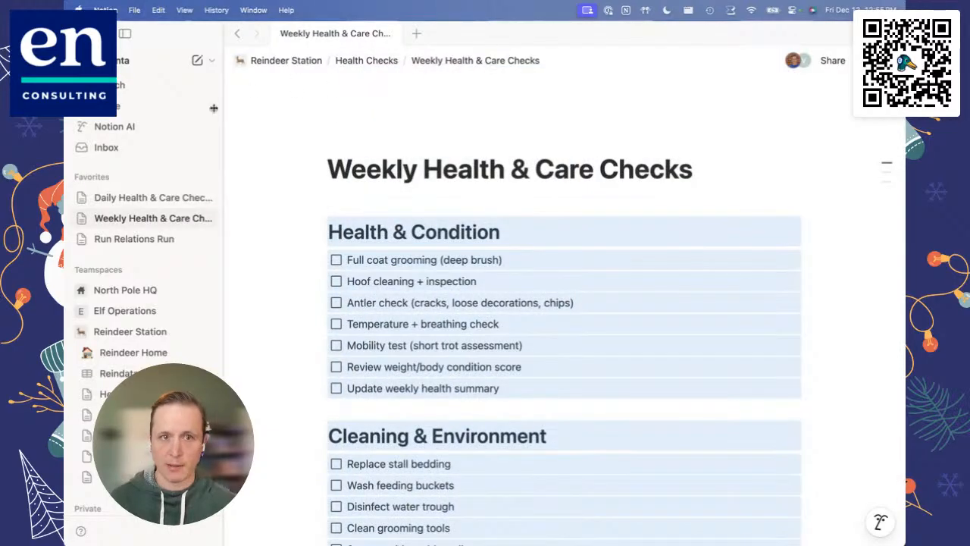
click(239, 33)
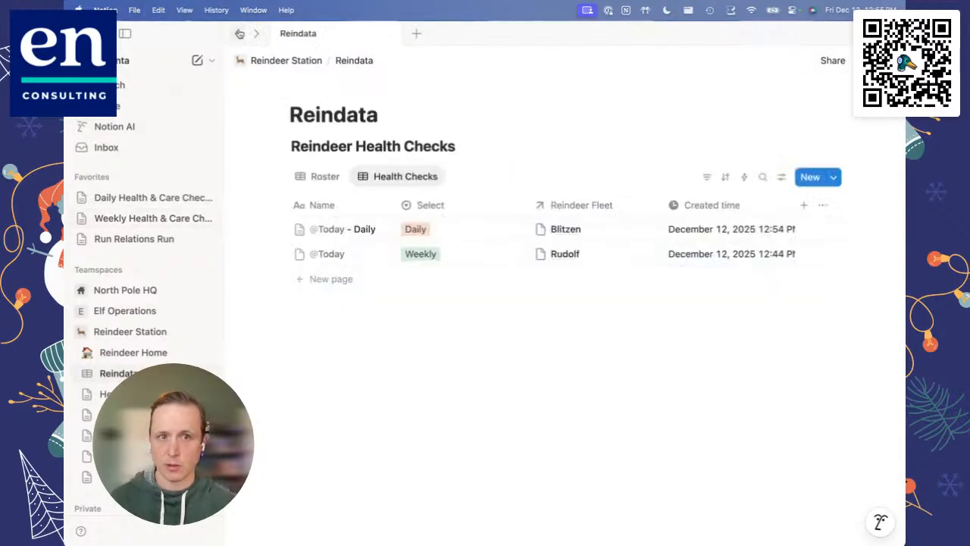
click(833, 177)
click(732, 267)
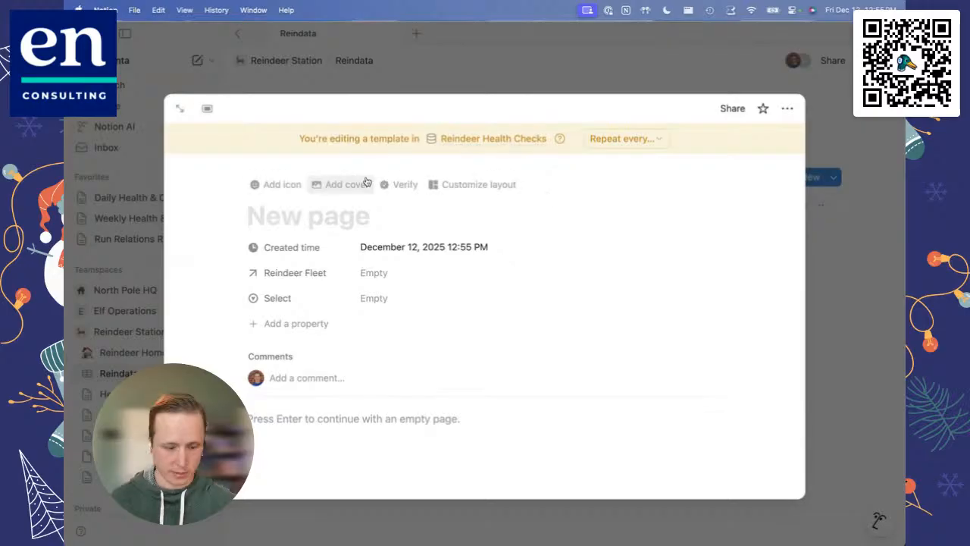
text(@today)
key(Return)
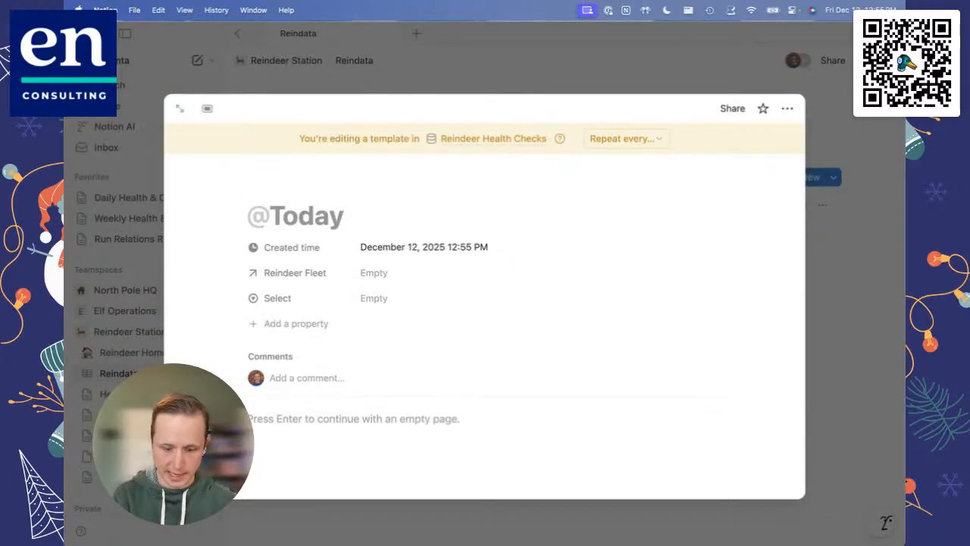
text(- Weekly)
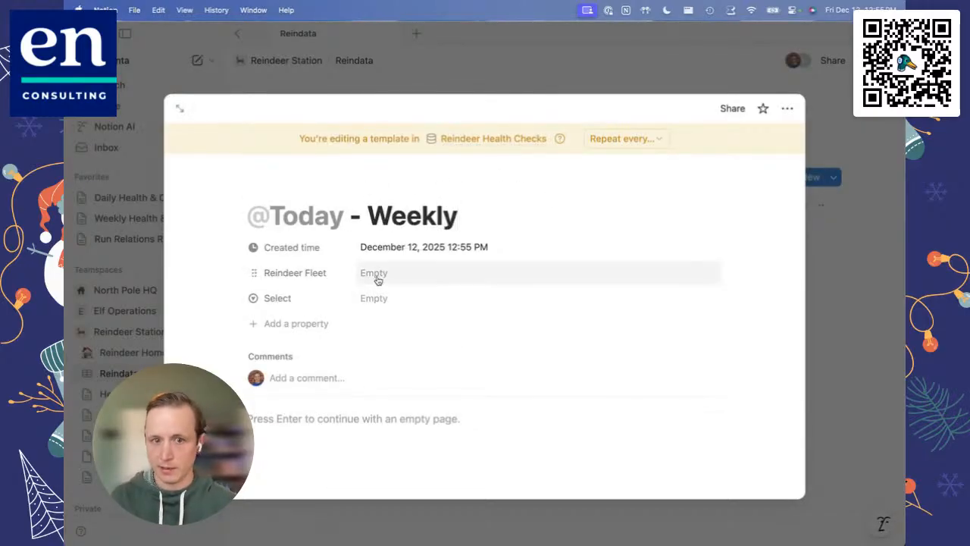
click(374, 298)
click(447, 344)
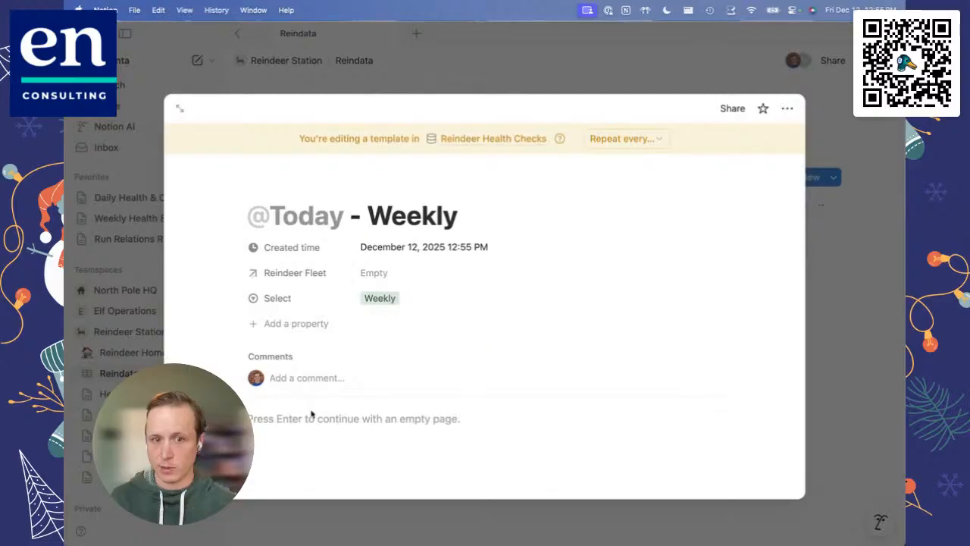
Paste the copied weekly checklist sections into the template body without syncing them, and close the template.
click(334, 421)
key(super+v)
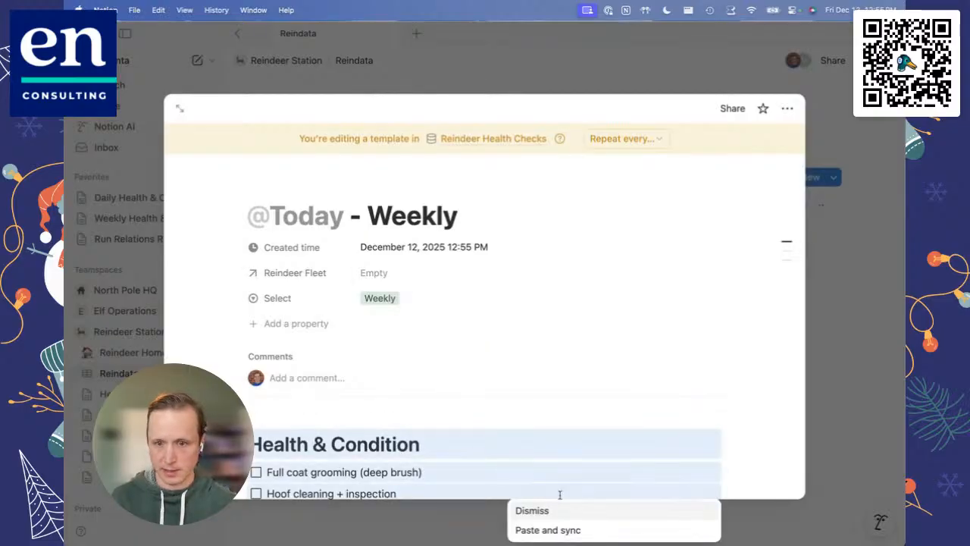
click(537, 510)
click(837, 319)
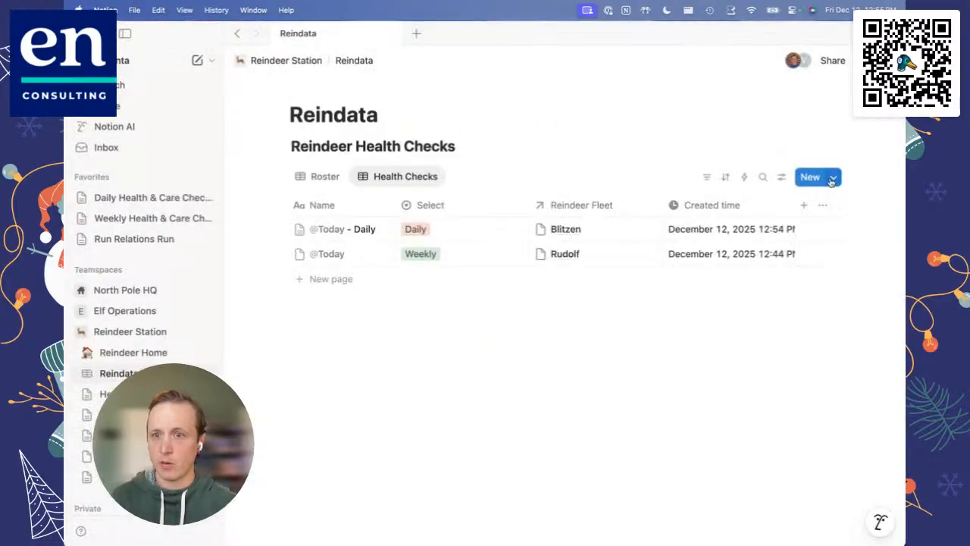
click(833, 178)
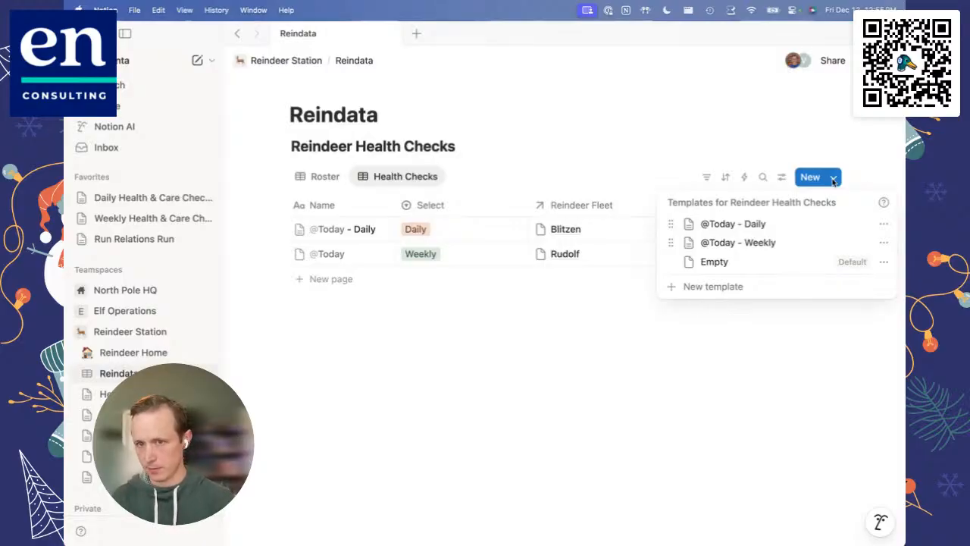
click(834, 180)
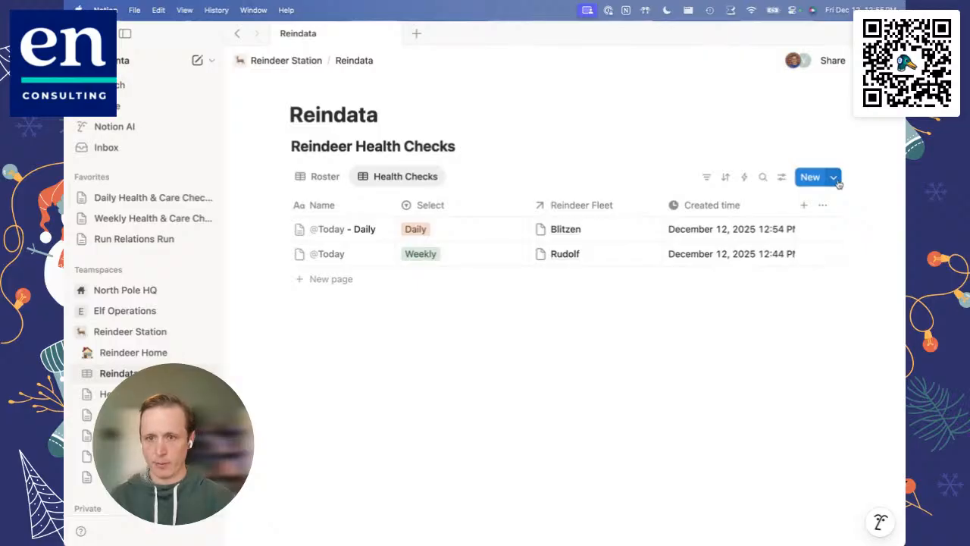
click(836, 182)
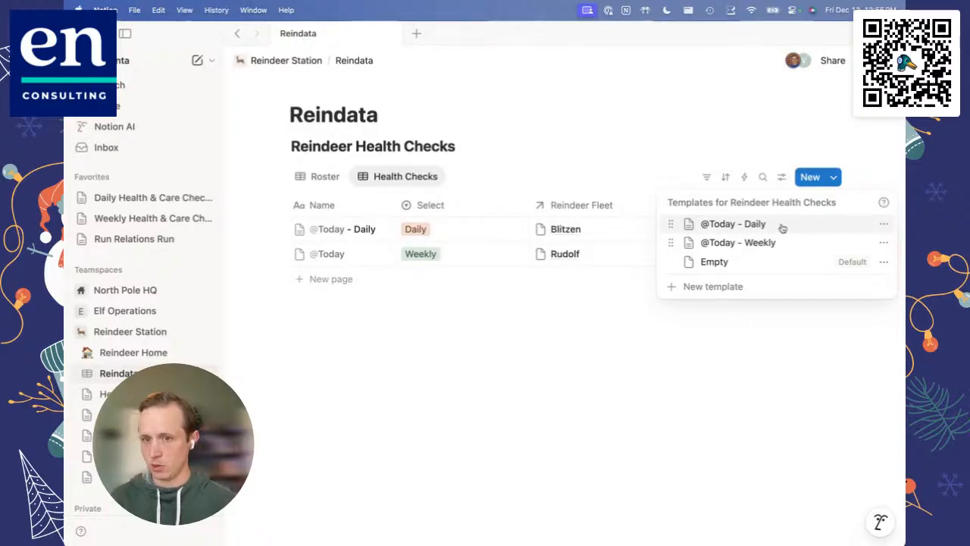
click(786, 244)
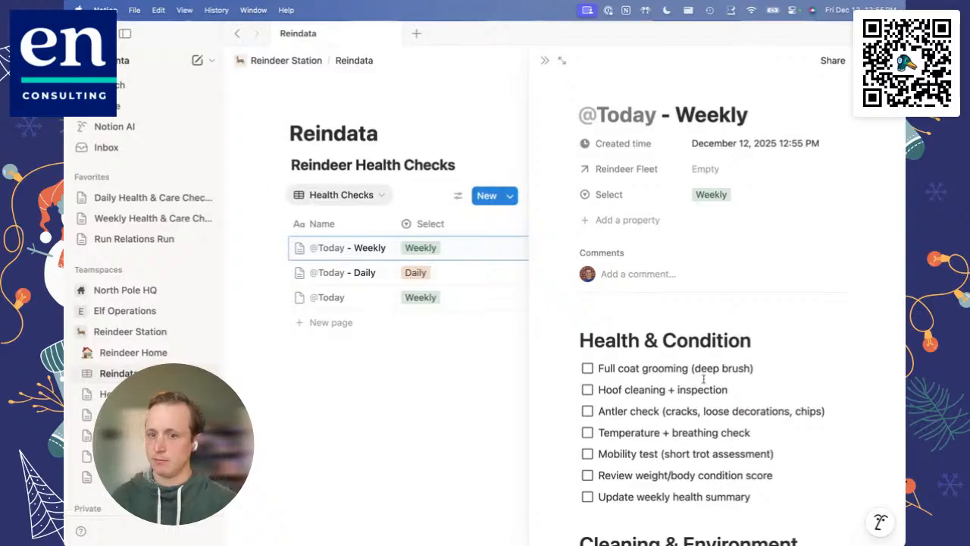
scroll(707, 372, down, 4)
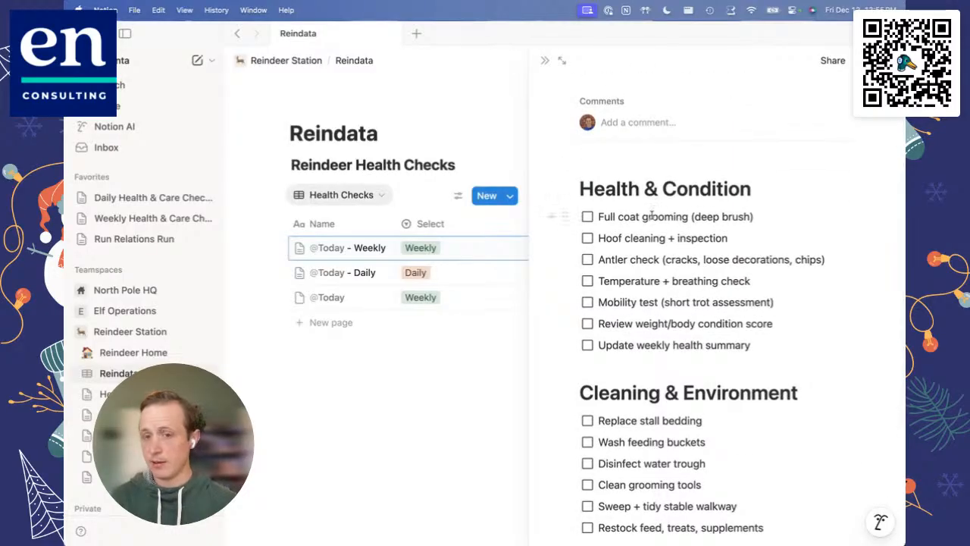
scroll(650, 218, up, 4)
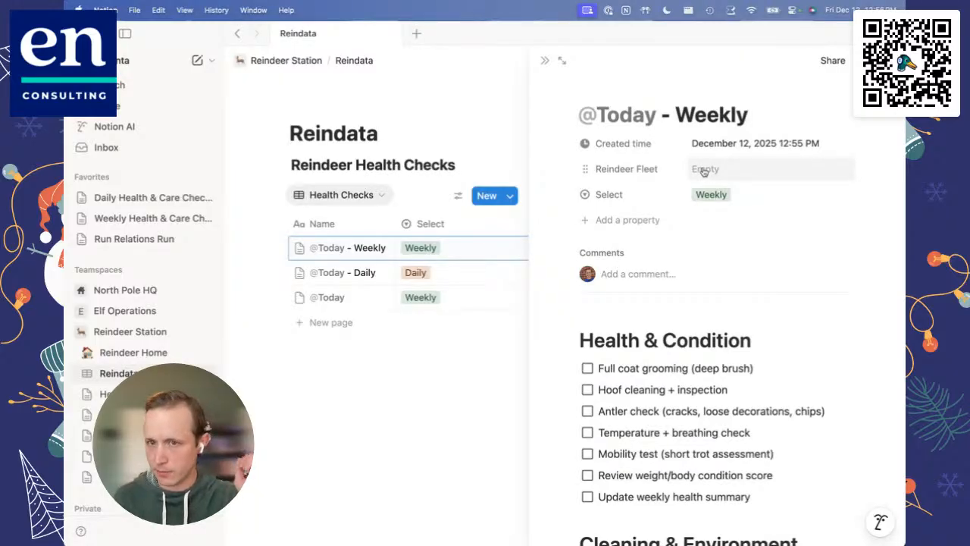
click(704, 170)
click(627, 285)
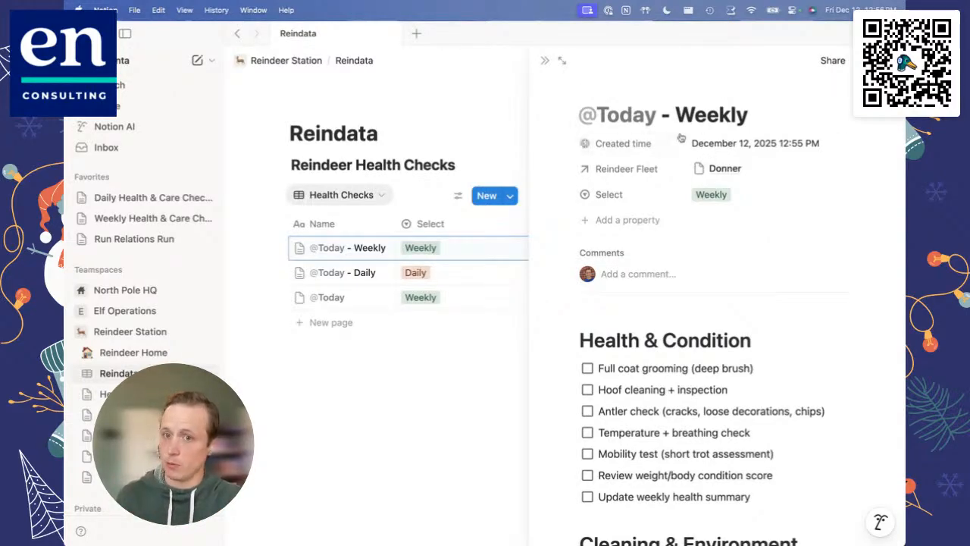
scroll(710, 341, down, 5)
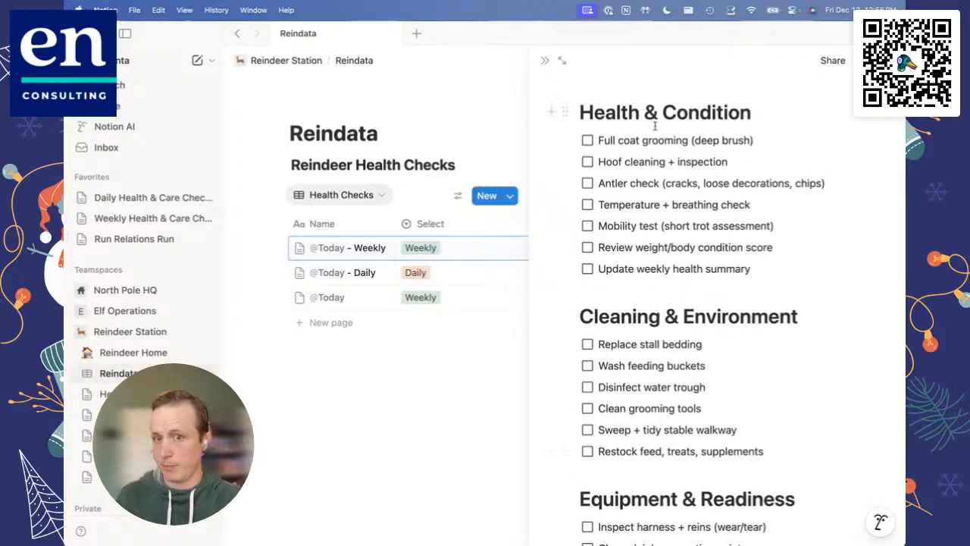
scroll(680, 268, up, 5)
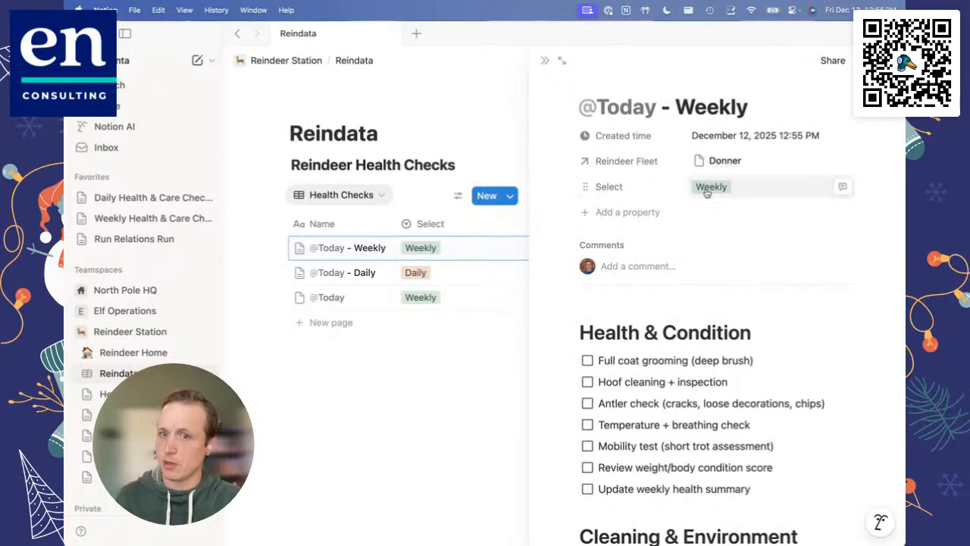
click(545, 61)
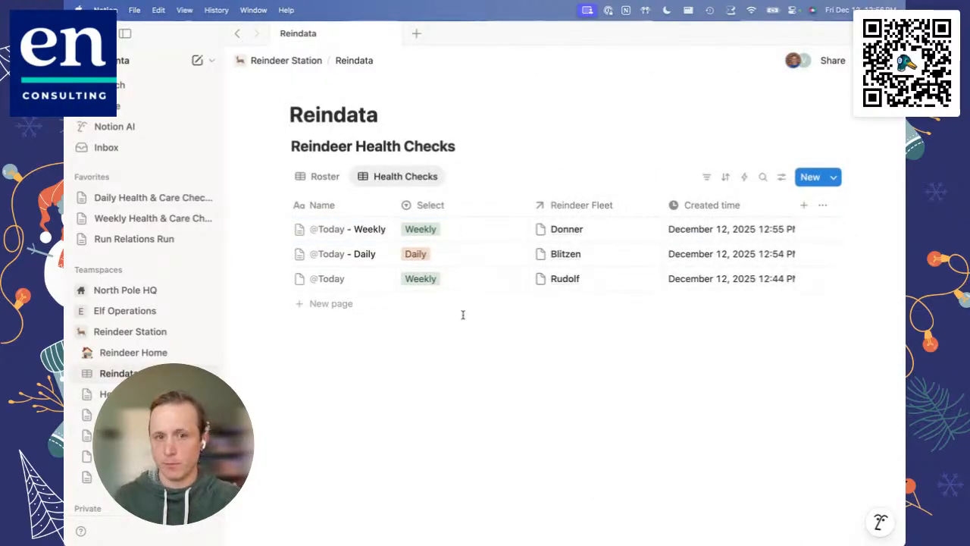
Check the linked health checks in the Roster view and add a blank page to the Health Checks table.
click(320, 176)
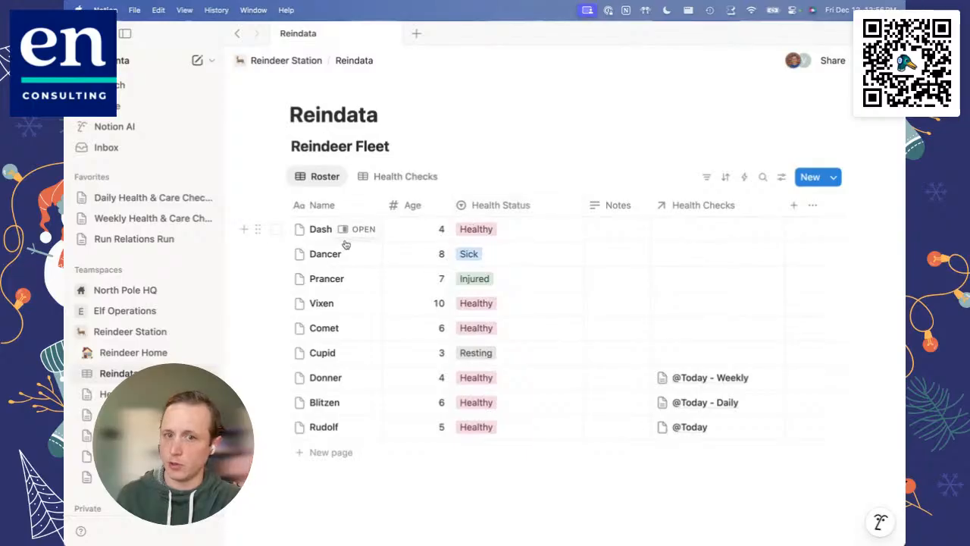
click(404, 179)
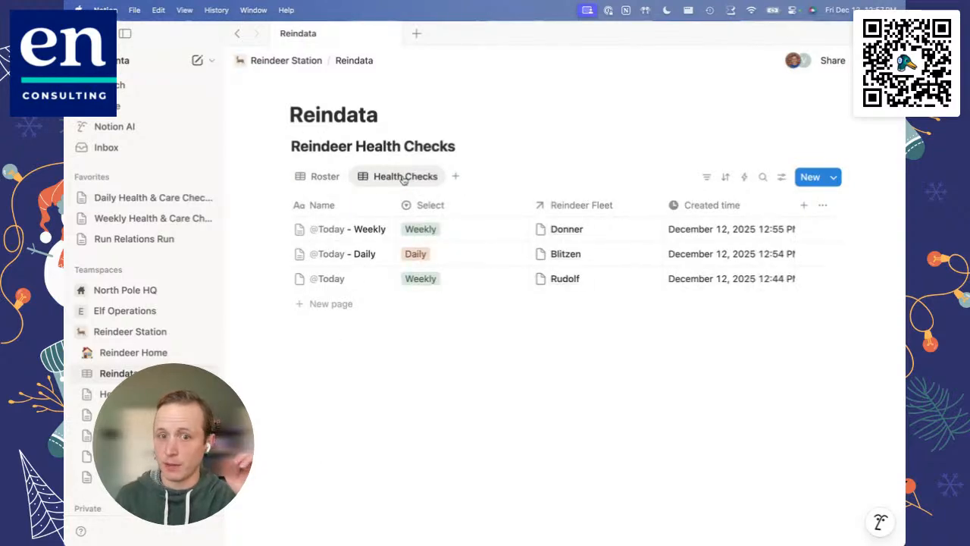
click(337, 304)
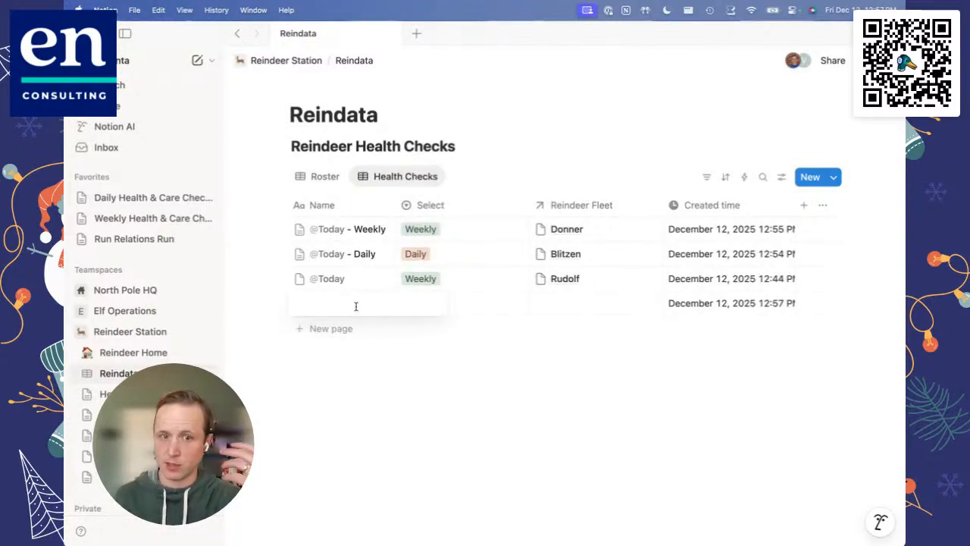
key(Escape)
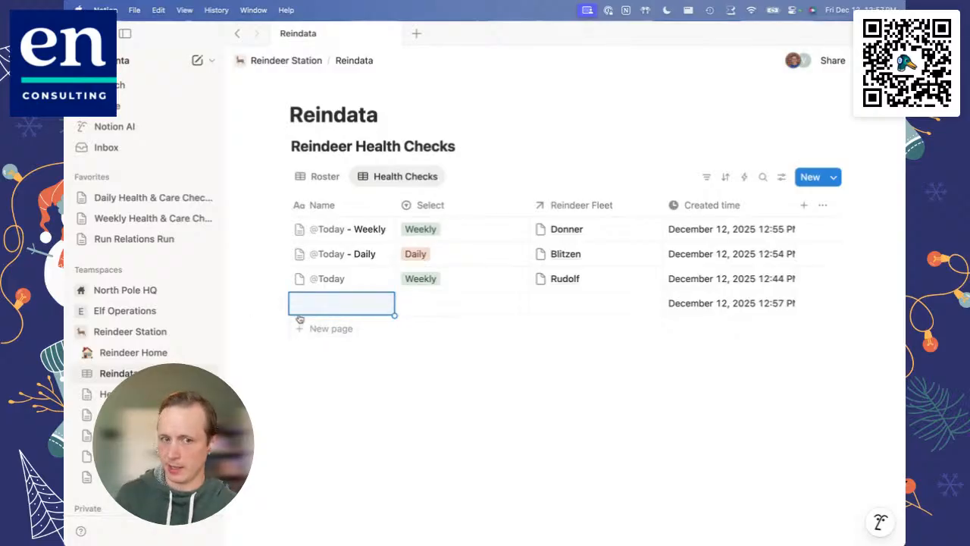
click(833, 179)
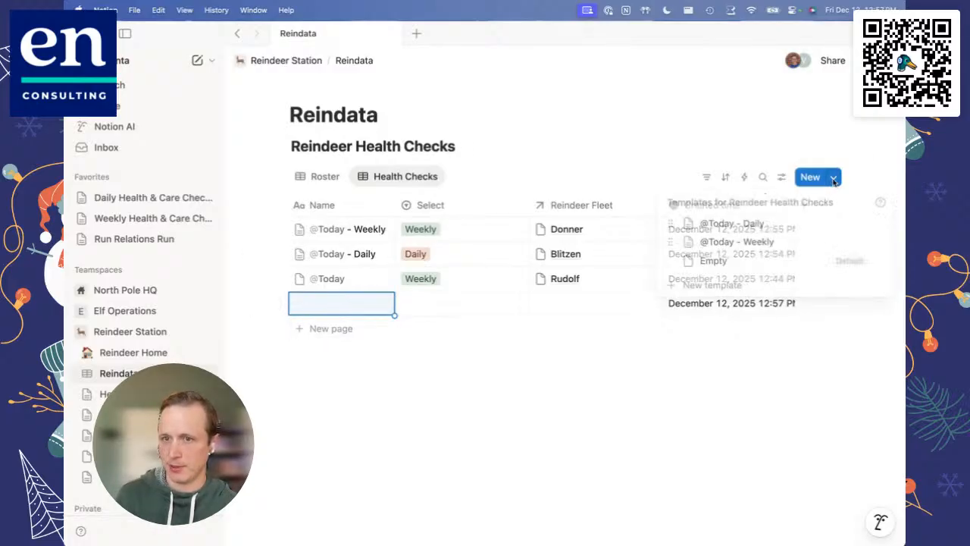
click(756, 225)
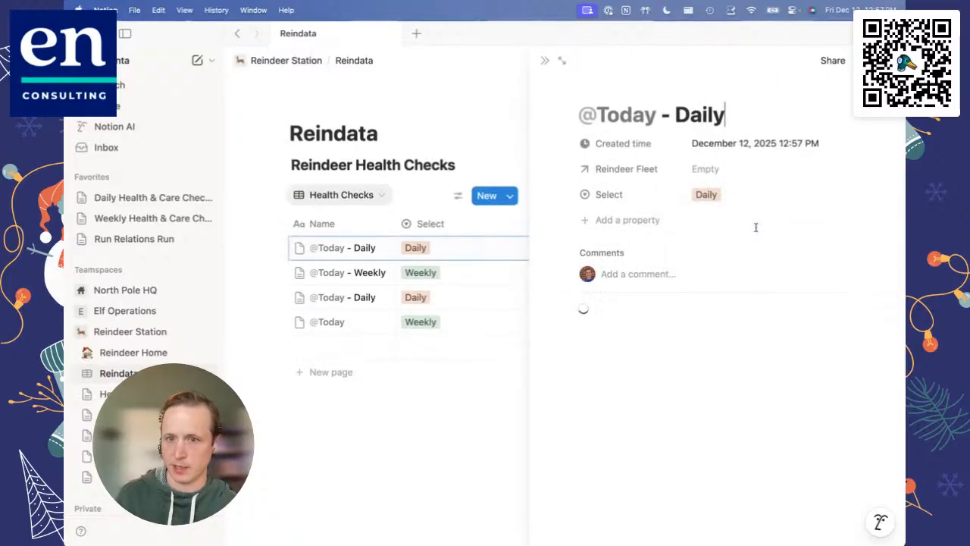
click(707, 168)
text(ru)
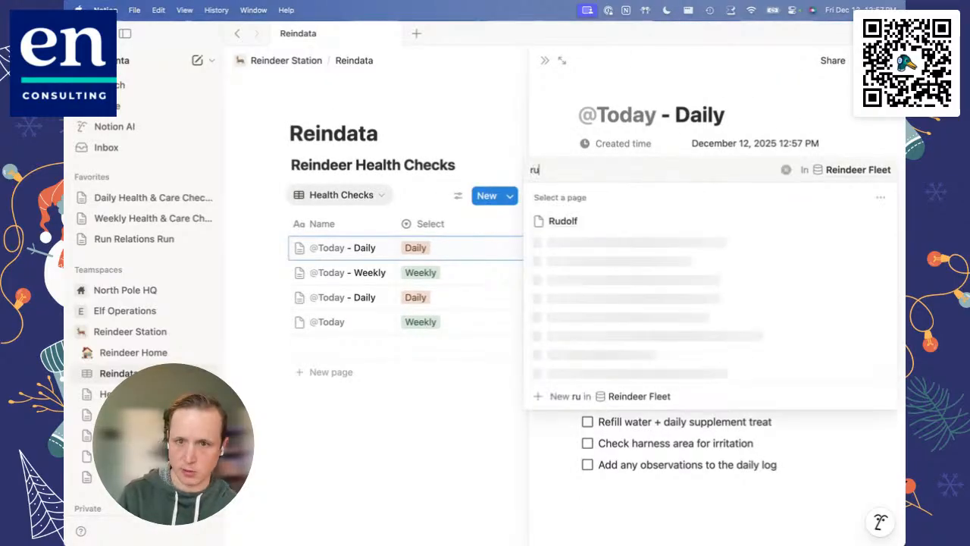
click(690, 219)
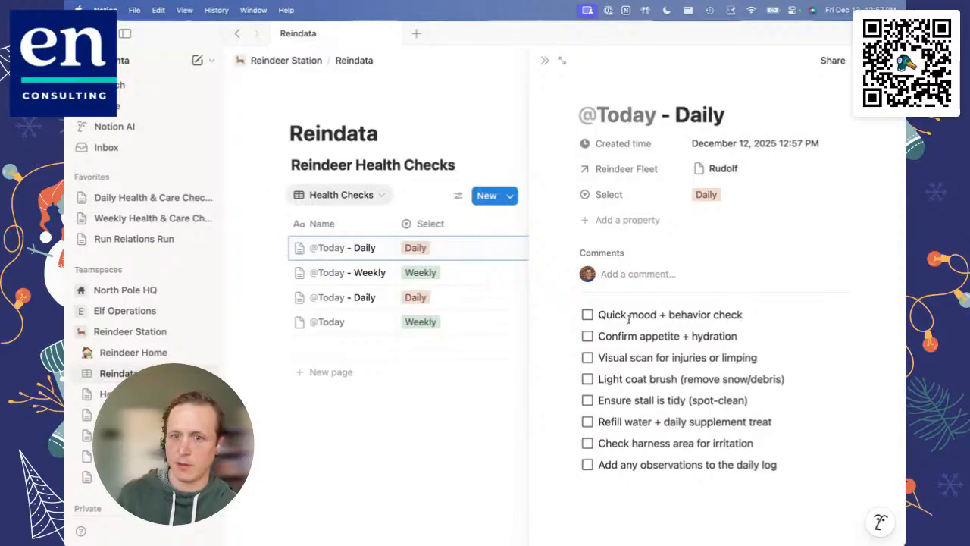
Tick off "Quick mood + behavior check" and "Confirm appetite + hydration" in Rudolf's daily check, and close it.
click(588, 315)
click(587, 335)
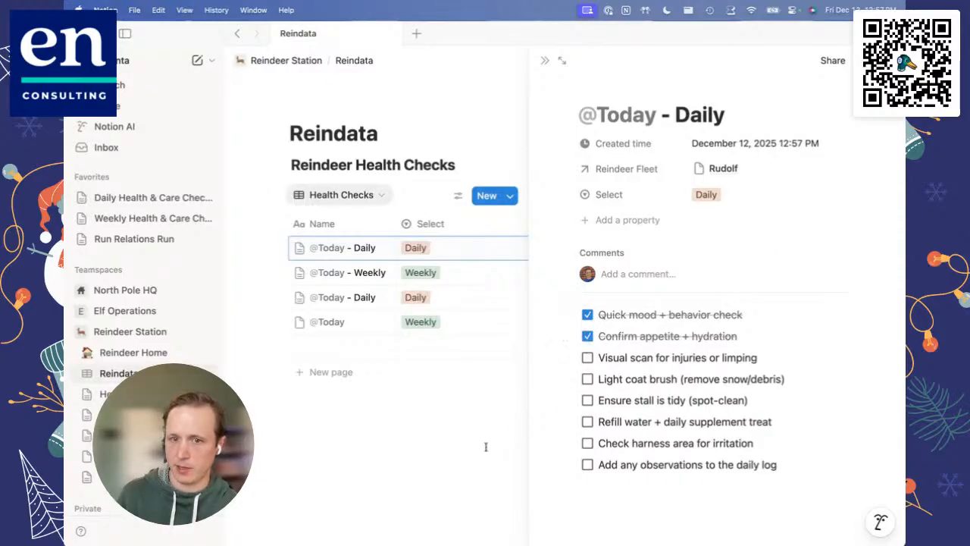
key(Escape)
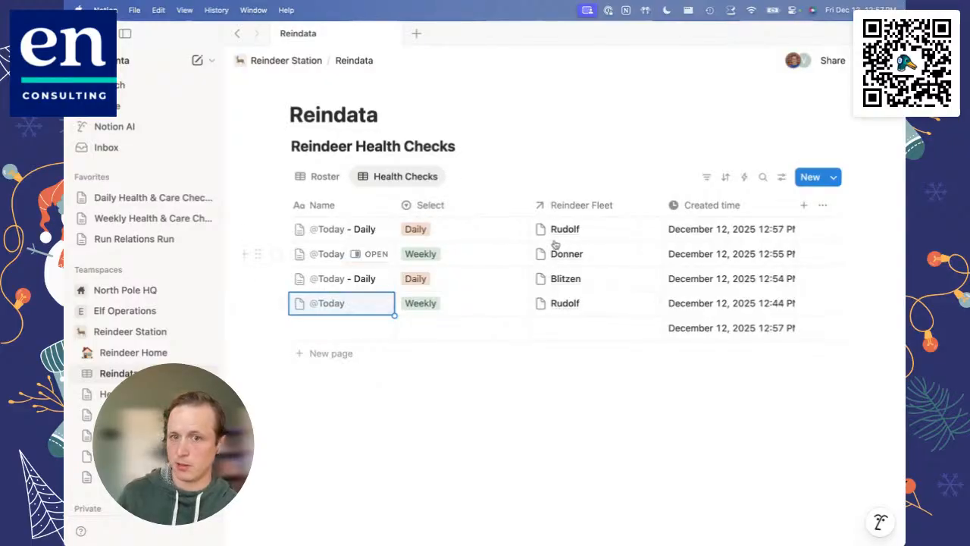
Compare the Roster view's linked health checks for each reindeer with the entries in the Health Checks view.
click(307, 177)
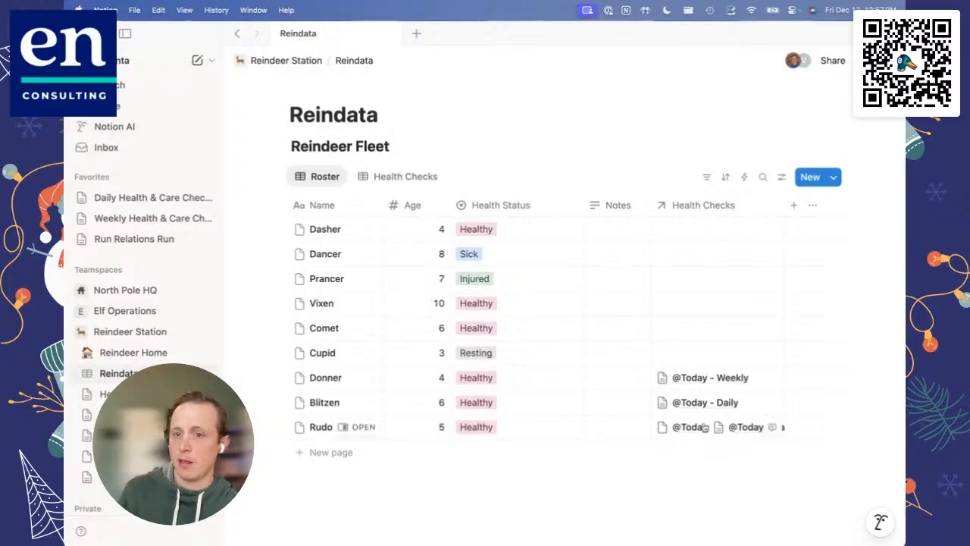
click(383, 181)
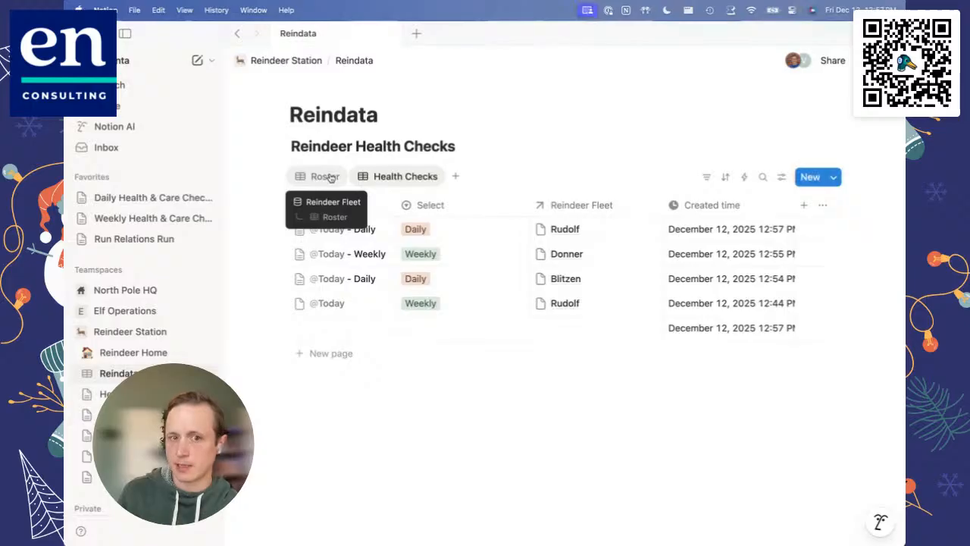
click(330, 178)
click(385, 176)
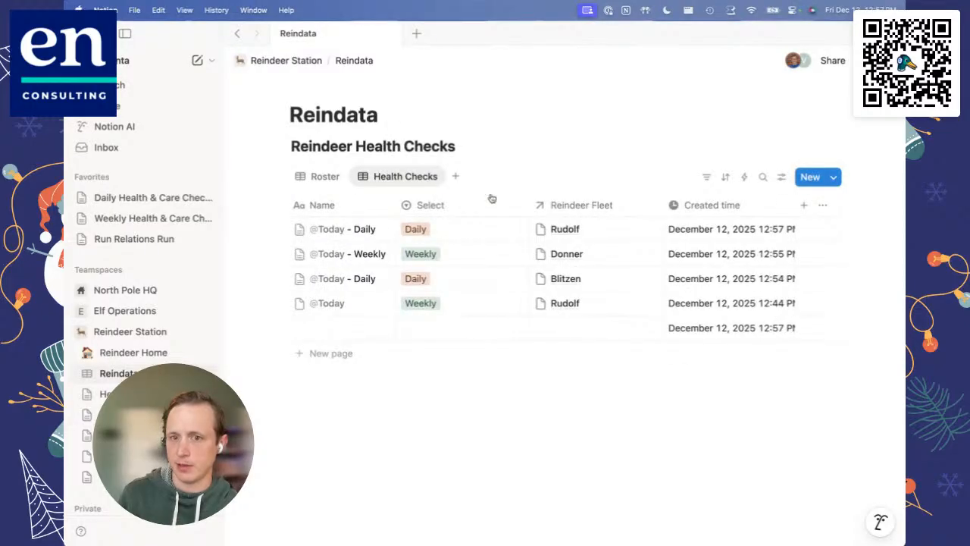
click(320, 178)
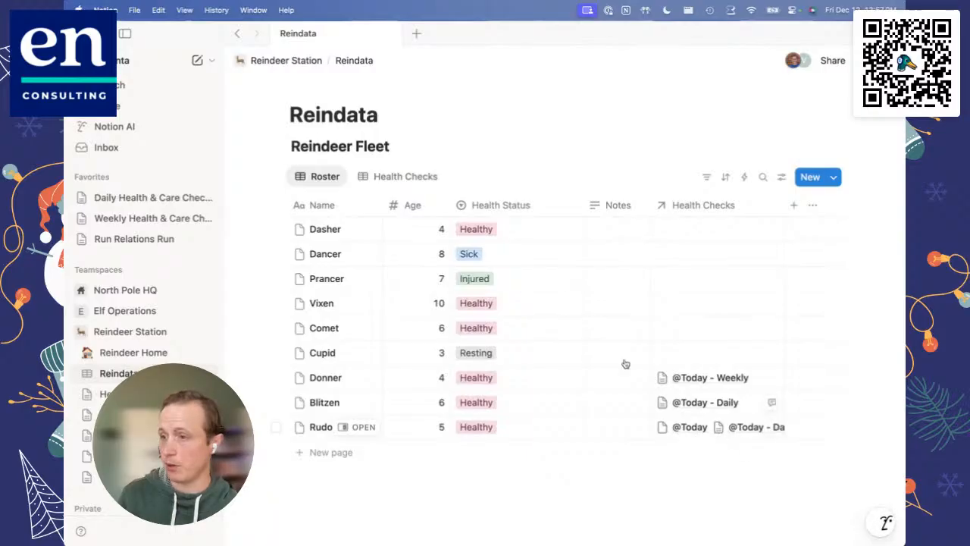
click(417, 179)
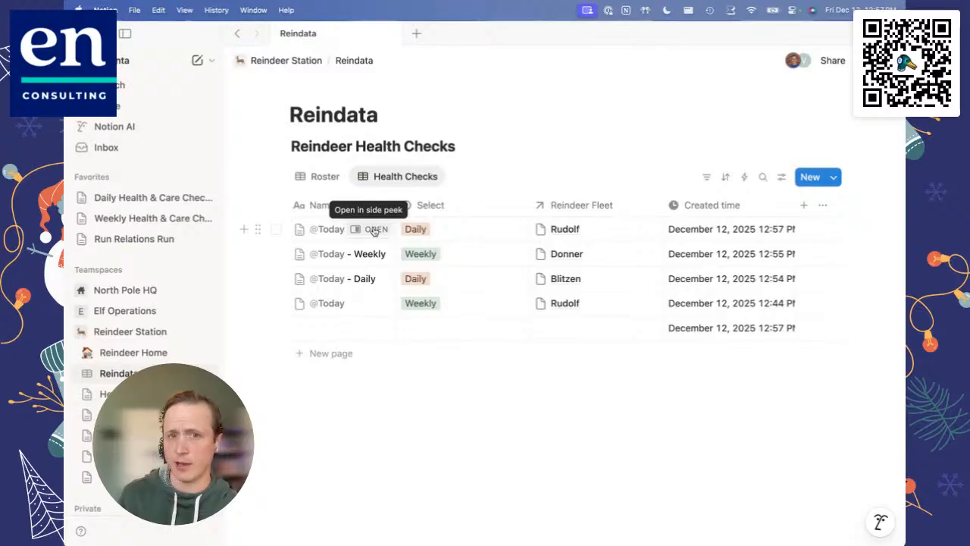
Review the Health Checks page of Reindeer Station and the checklist on its Weekly Health & Care Checks subpage.
click(137, 394)
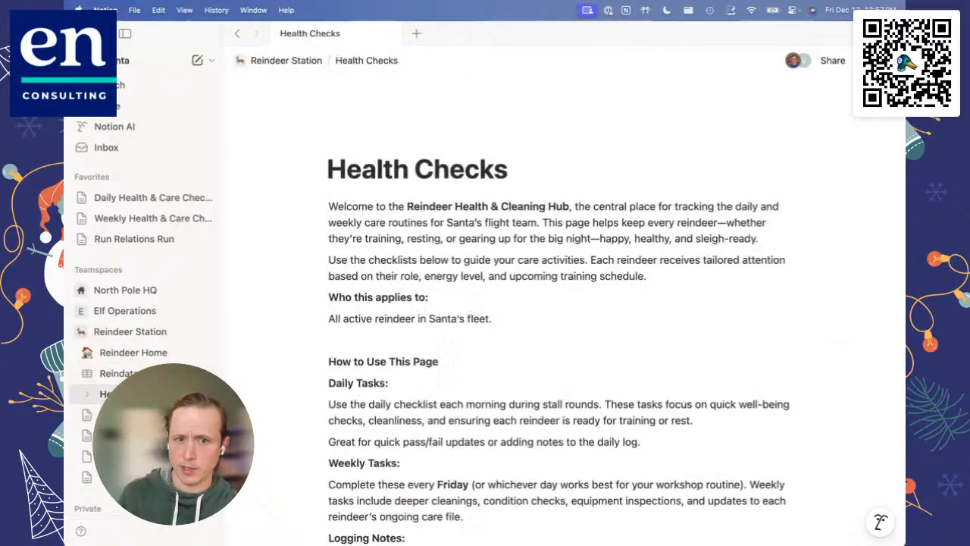
scroll(477, 380, down, 4)
scroll(477, 380, up, 1)
scroll(477, 380, up, 4)
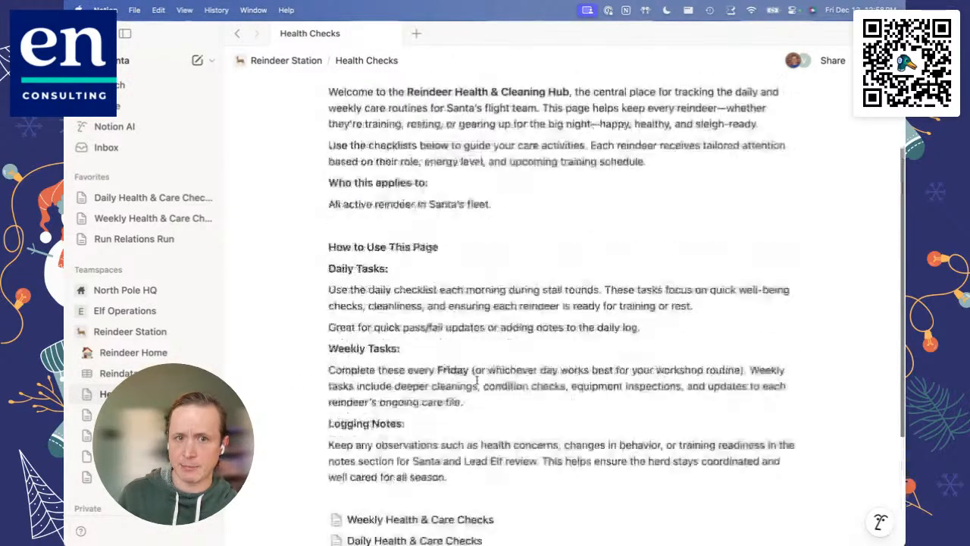
scroll(477, 380, down, 4)
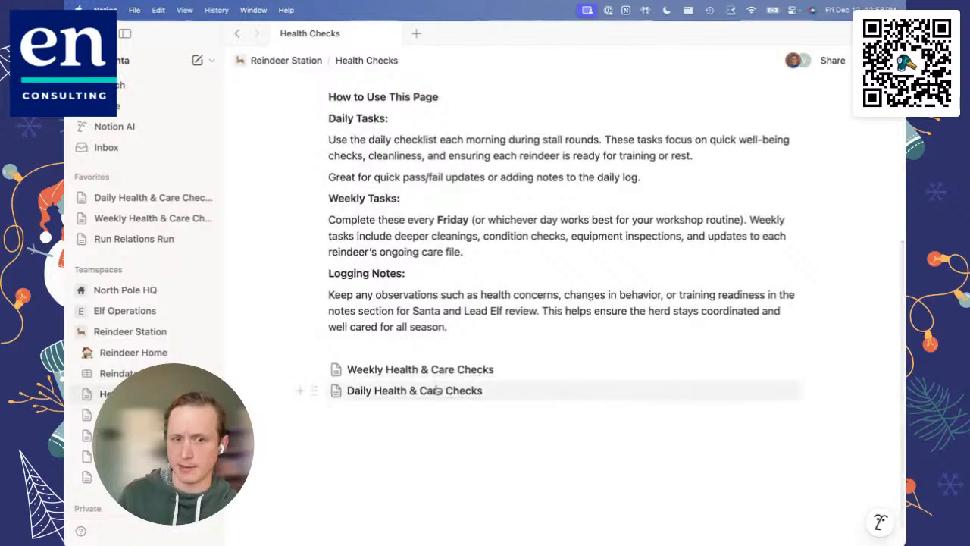
click(439, 371)
scroll(436, 375, down, 3)
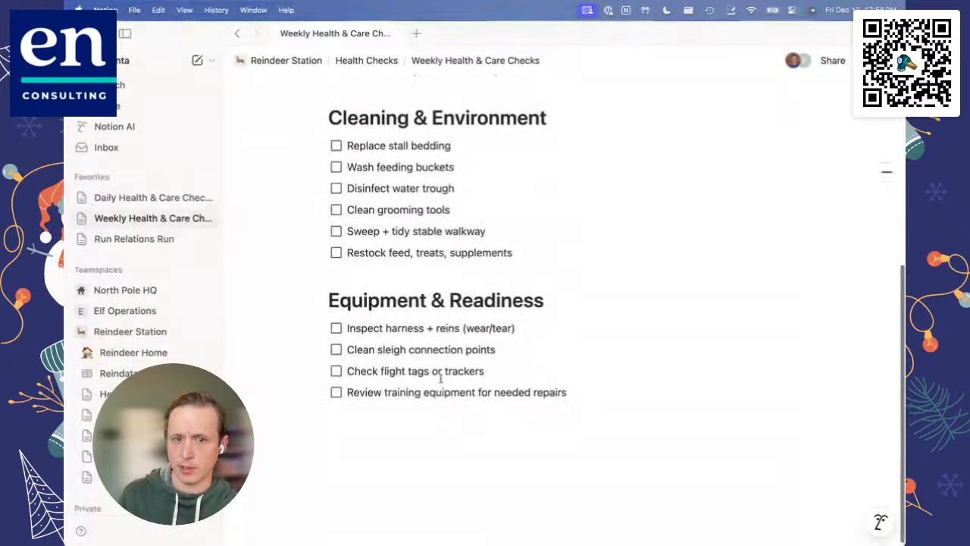
Examine the Health Checks page and the tasks and health status rules in the Weekly Grooming Log.
scroll(436, 375, up, 4)
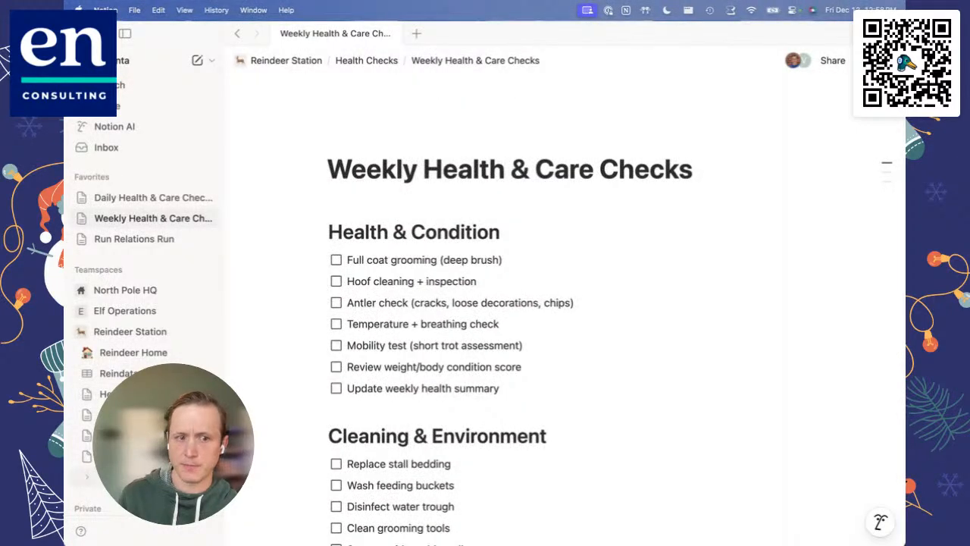
click(99, 394)
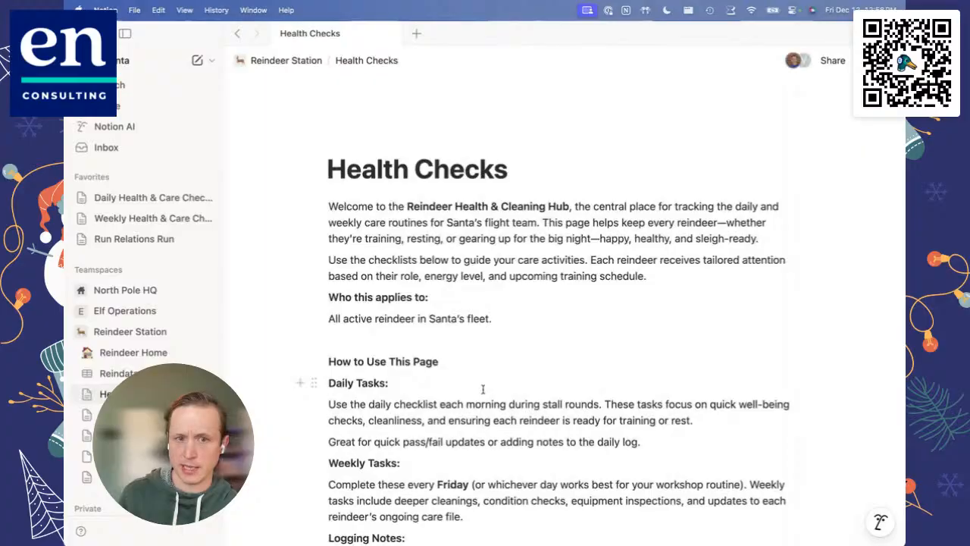
scroll(482, 388, down, 3)
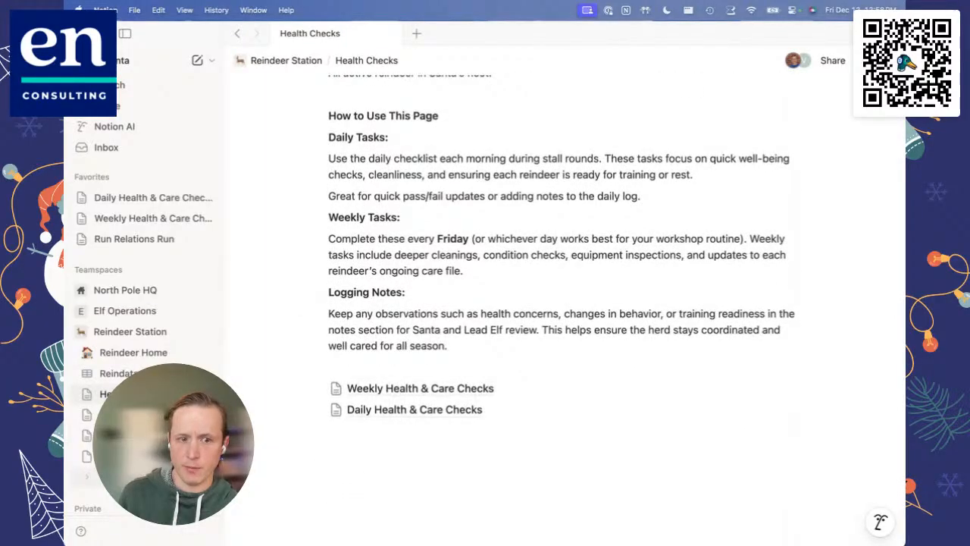
click(128, 477)
scroll(372, 292, down, 5)
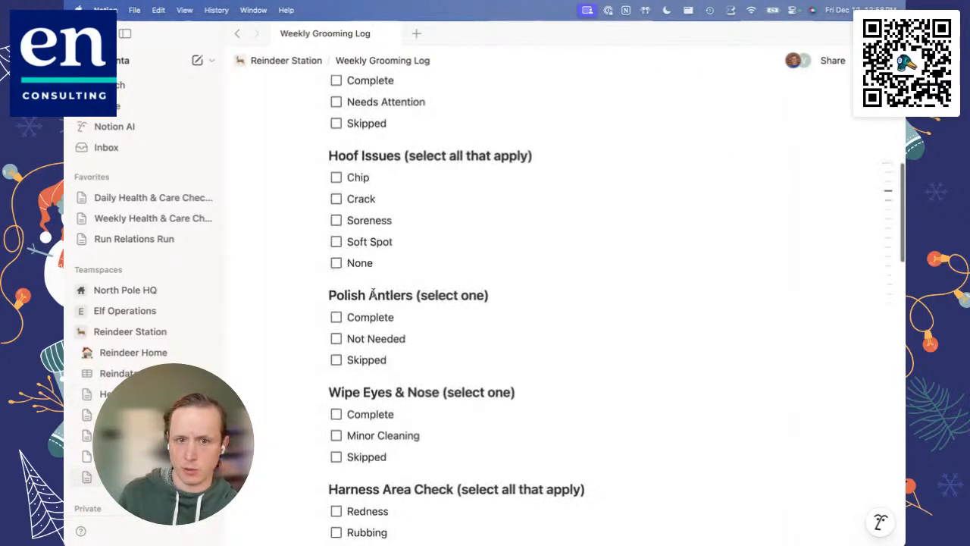
scroll(372, 292, down, 10)
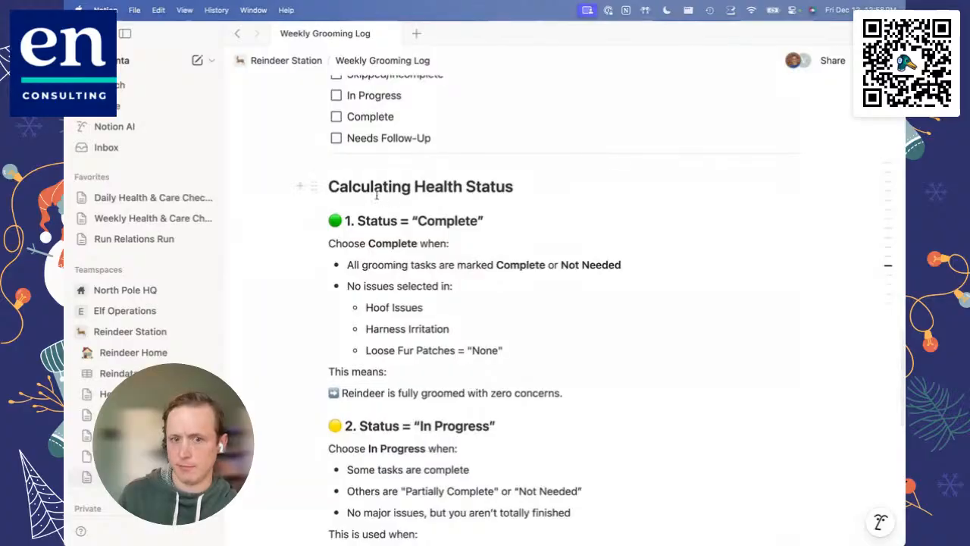
scroll(483, 264, down, 4)
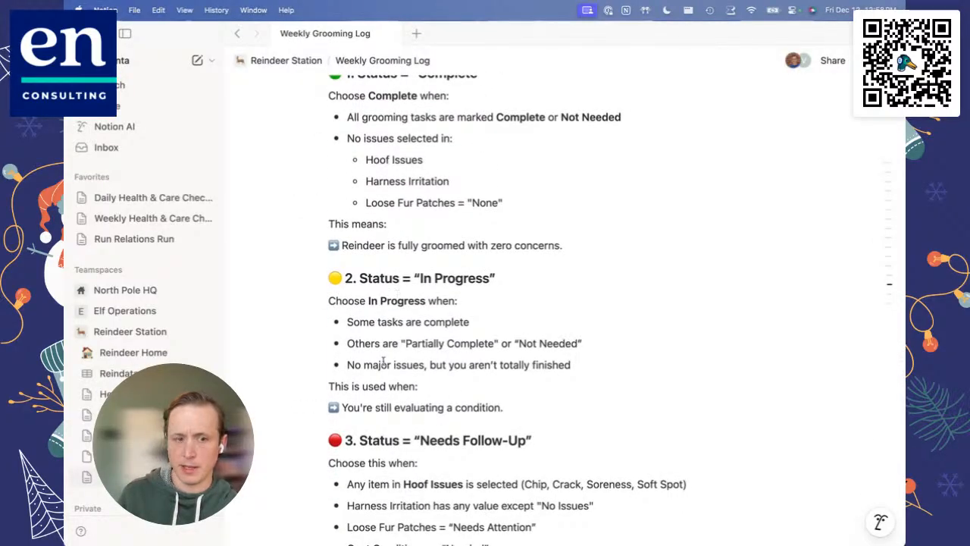
scroll(382, 362, up, 15)
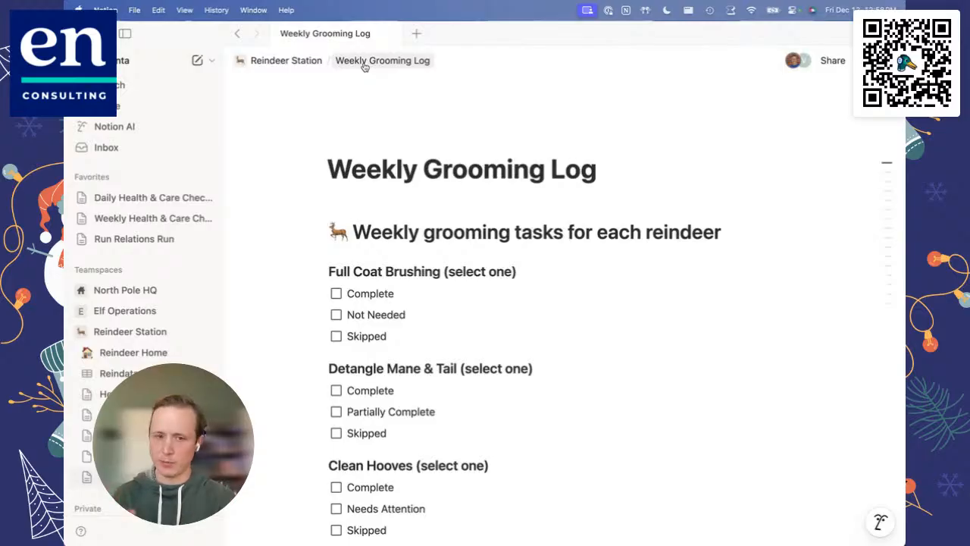
Copy all grooming checklists above the Calculating Health Status section of the Weekly Grooming Log, starting from Full Coat Brushing.
scroll(429, 262, down, 12)
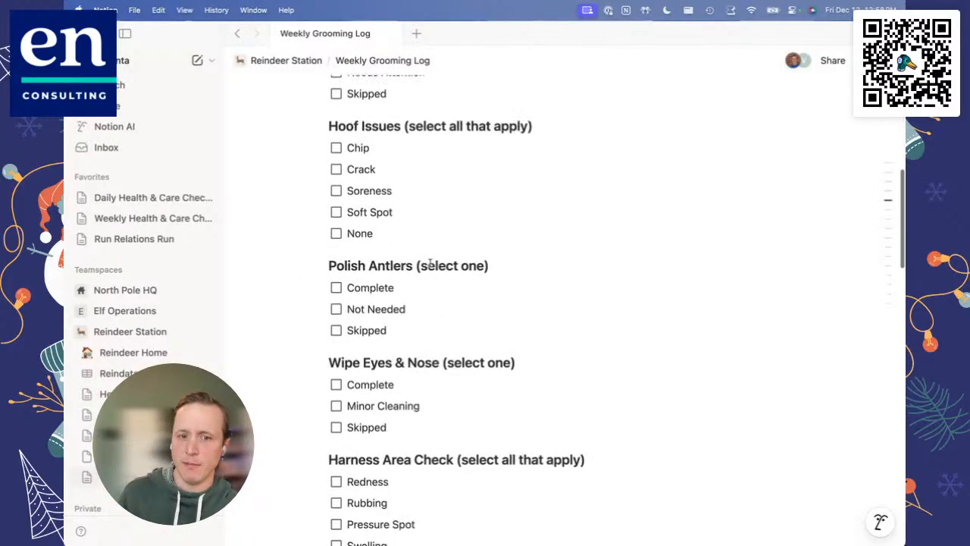
scroll(429, 261, down, 12)
scroll(429, 261, up, 4)
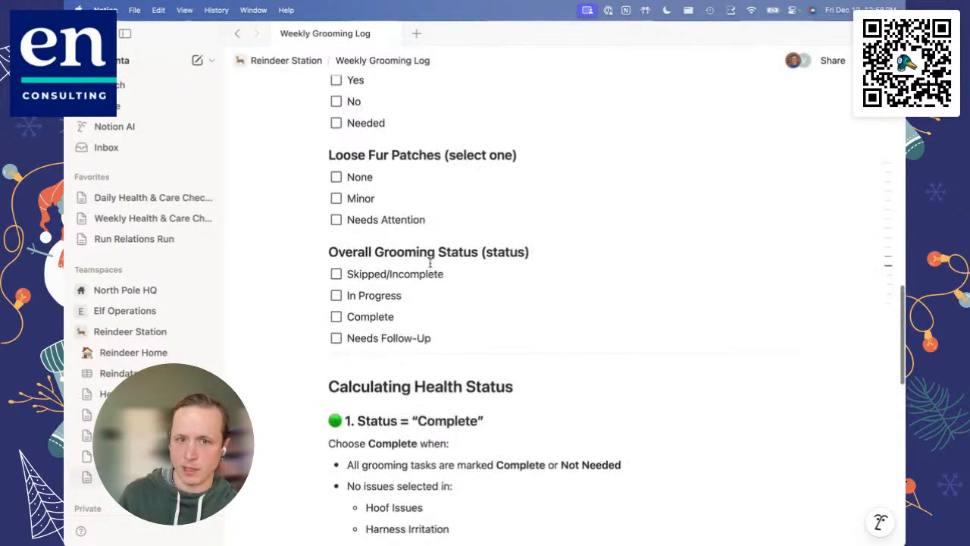
mouse_move(290, 379)
mouse_down()
mouse_move(341, 83)
mouse_move(422, 195)
mouse_move(435, 108)
mouse_move(436, 270)
mouse_up()
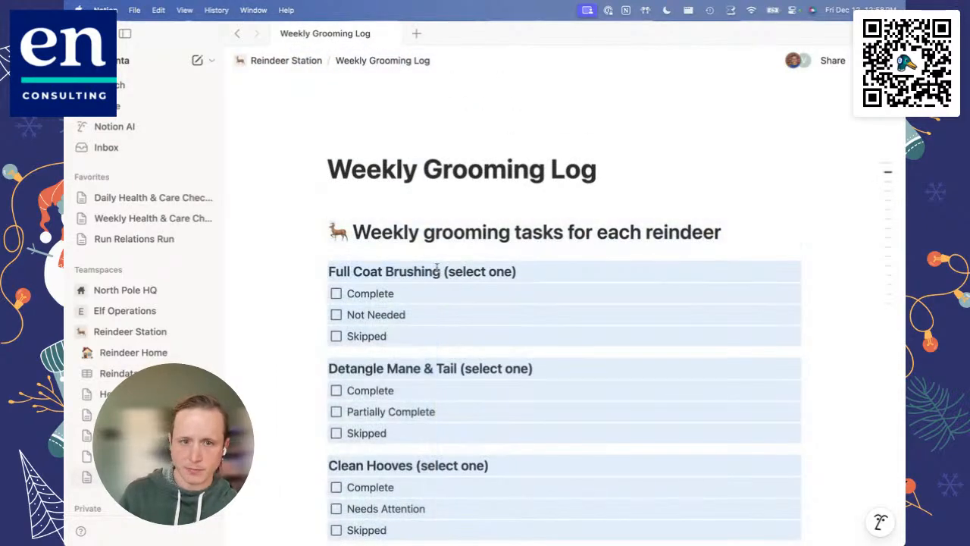
key(super+c)
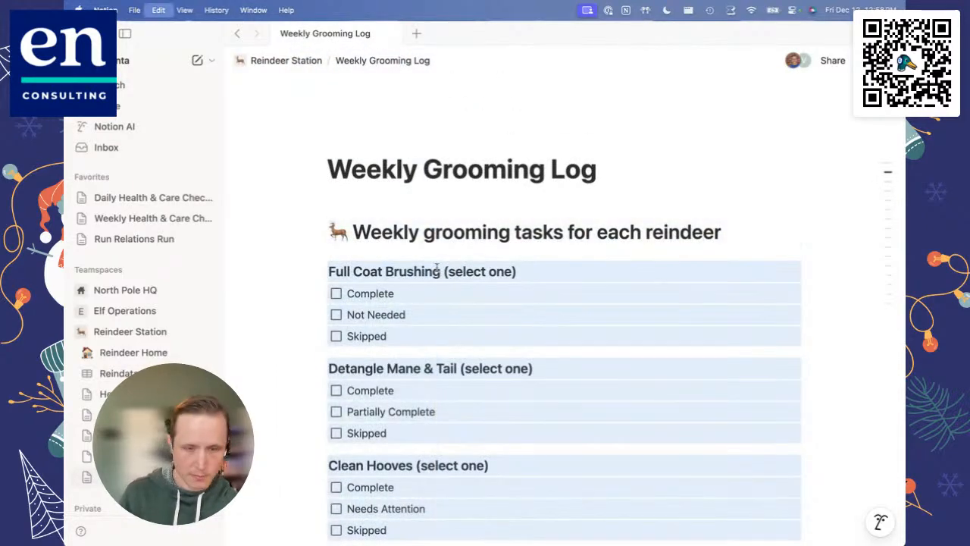
Add a new data source with a table view to the Reindata database and title it Groomings.
click(116, 374)
click(456, 176)
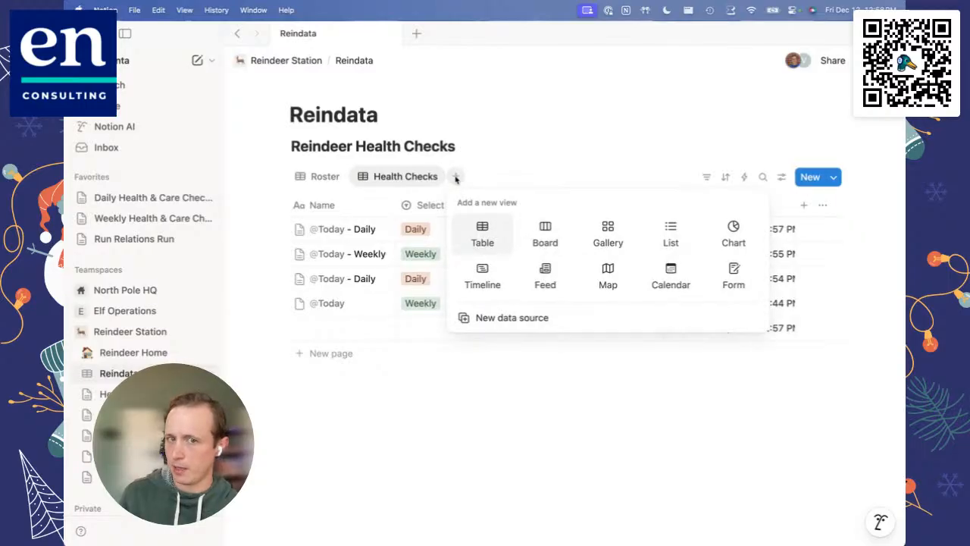
click(487, 318)
click(721, 264)
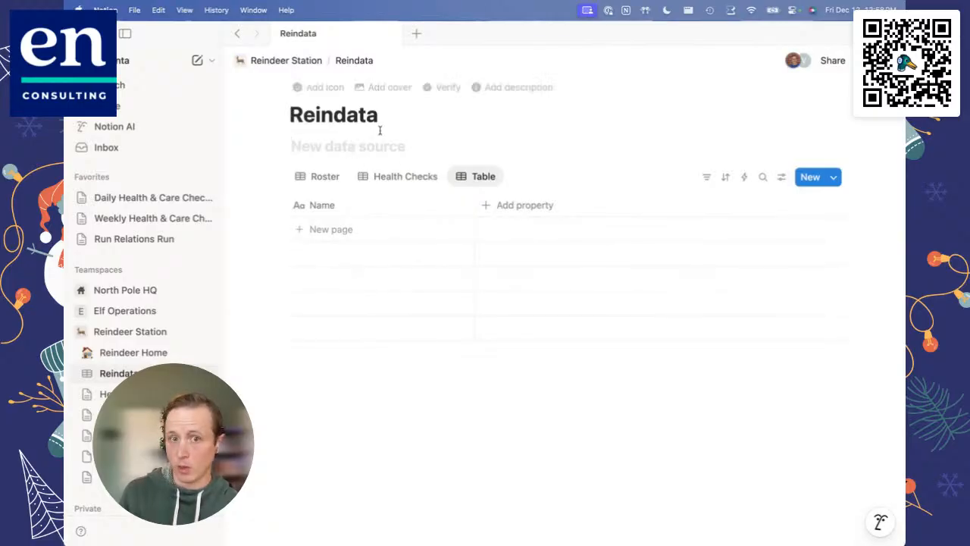
text(Groomings)
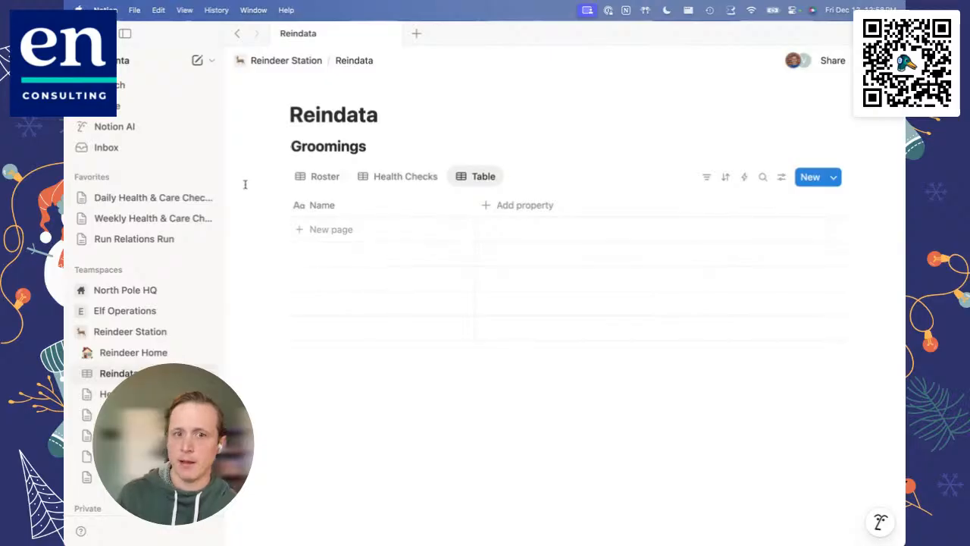
Add a two-way relation from Groomings to Reindeer Fleet, limited to 1 page.
click(496, 205)
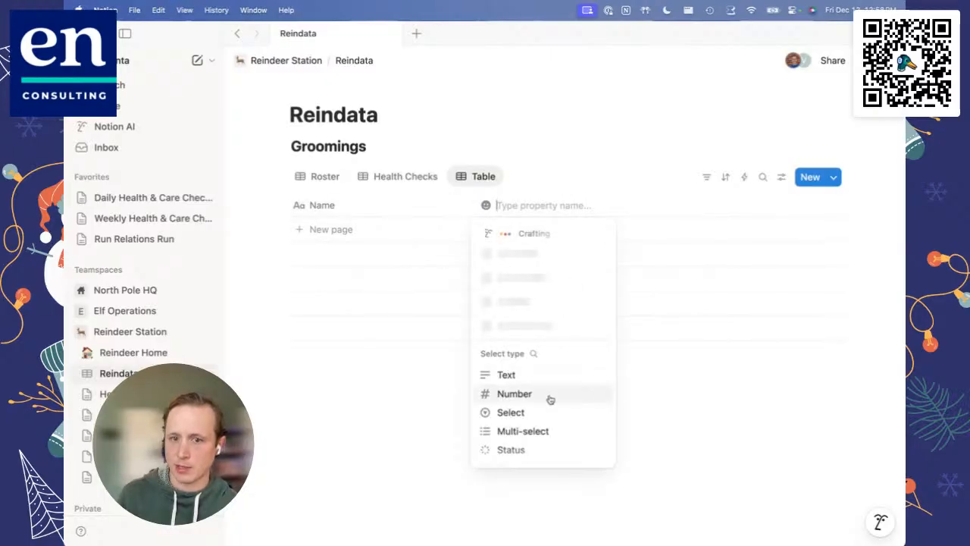
scroll(551, 398, down, 5)
scroll(550, 396, down, 2)
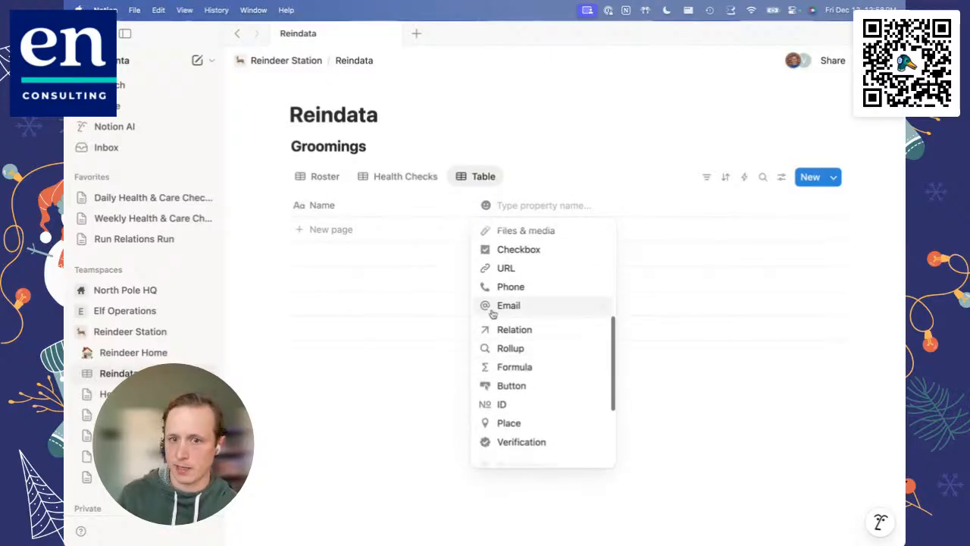
click(531, 331)
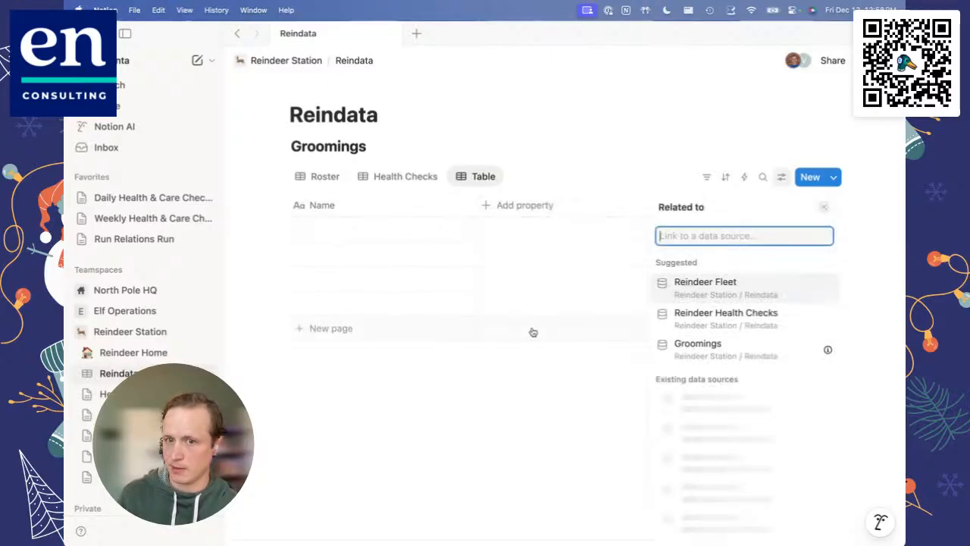
click(717, 288)
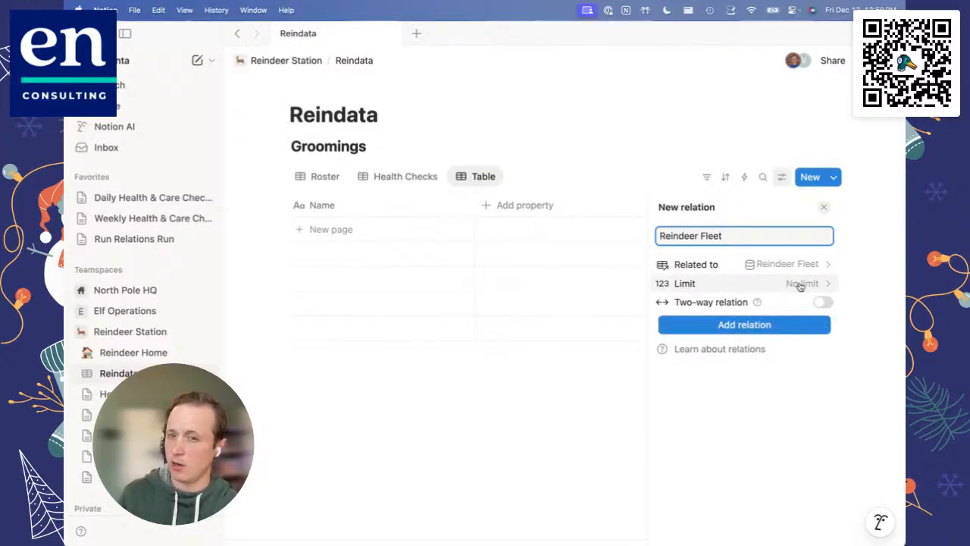
click(799, 286)
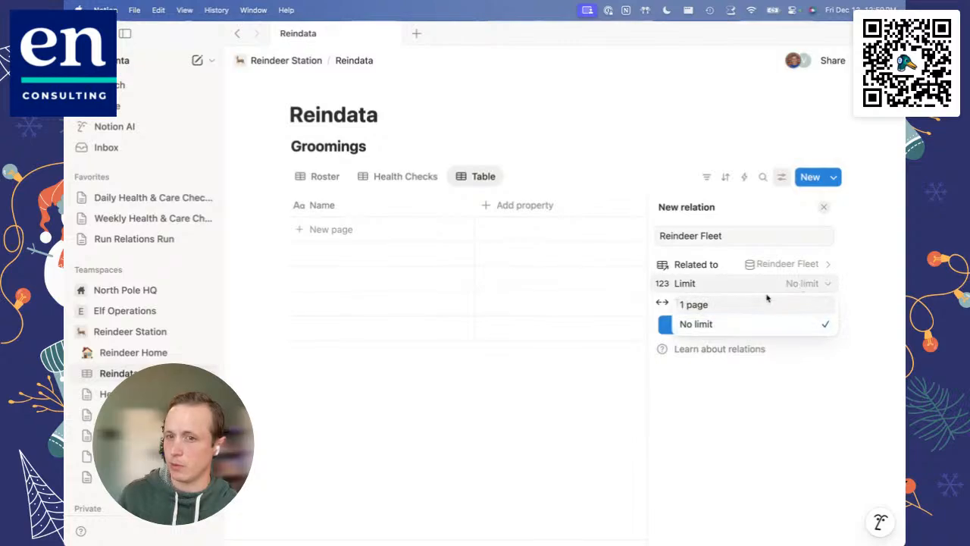
click(728, 307)
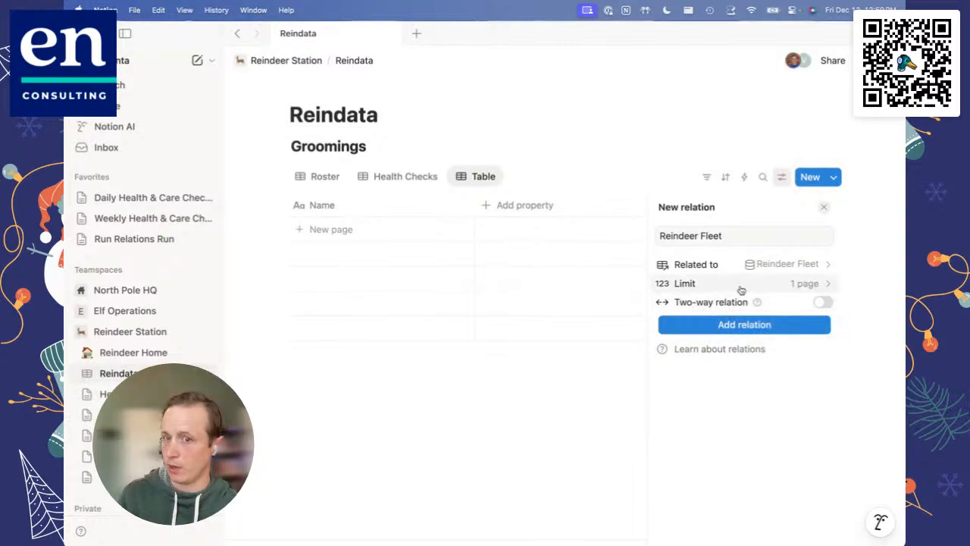
click(823, 302)
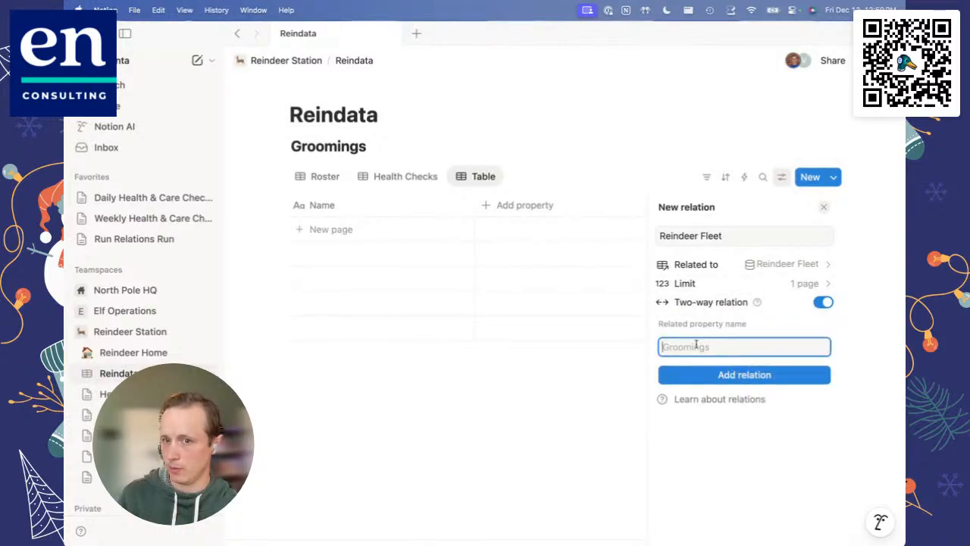
click(739, 377)
click(557, 388)
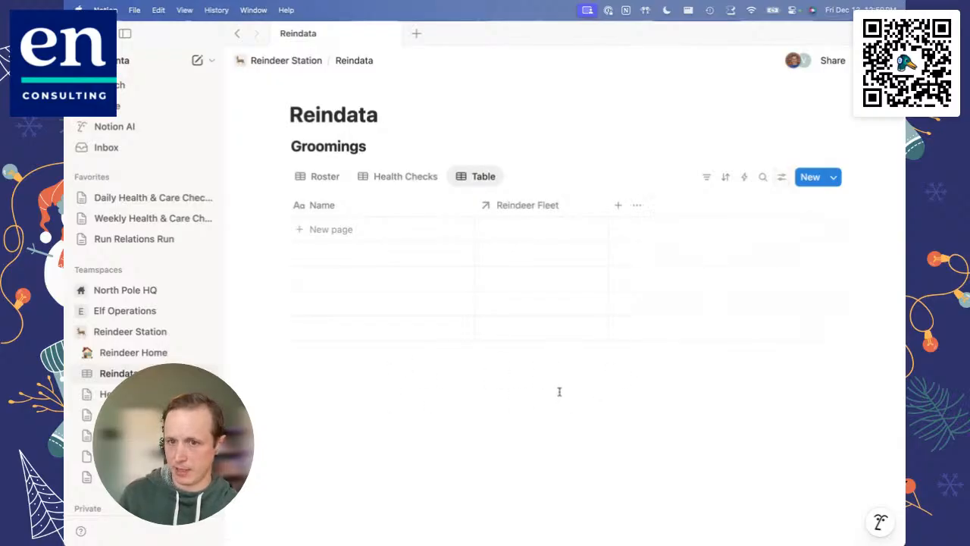
click(833, 177)
click(716, 246)
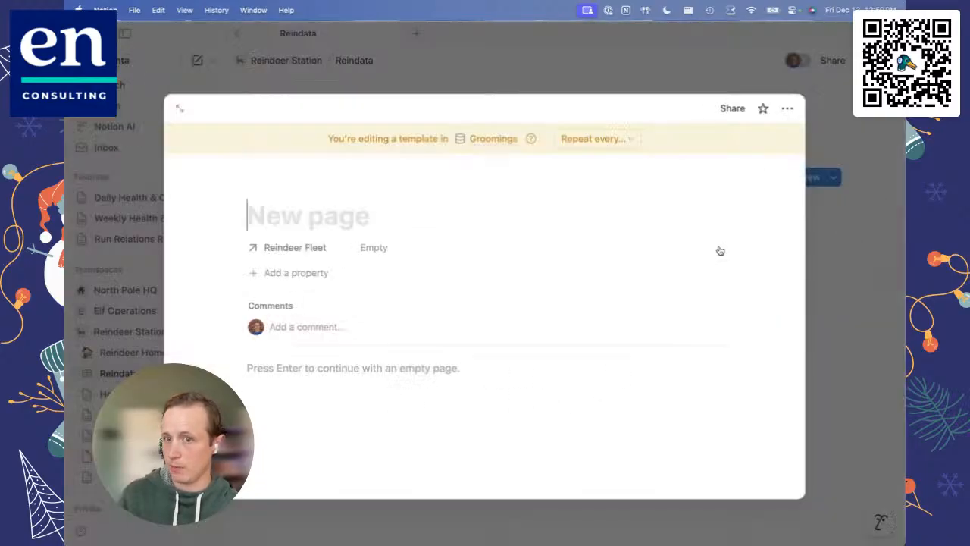
text(@today)
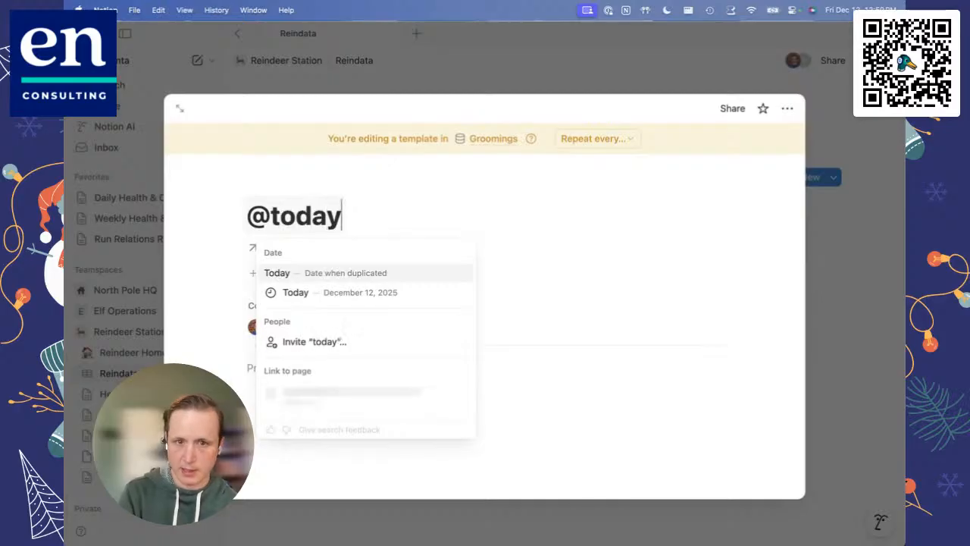
click(327, 274)
click(340, 391)
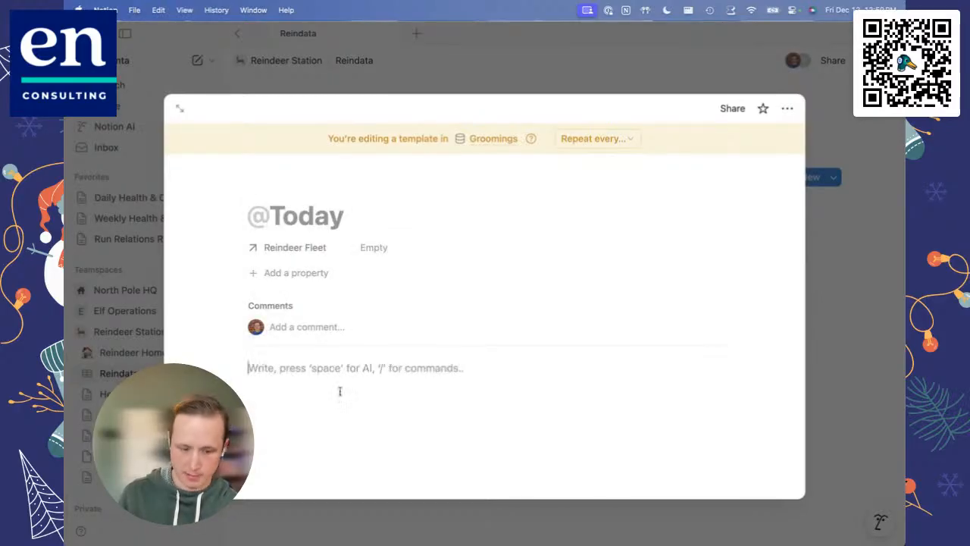
key(super+v)
click(565, 512)
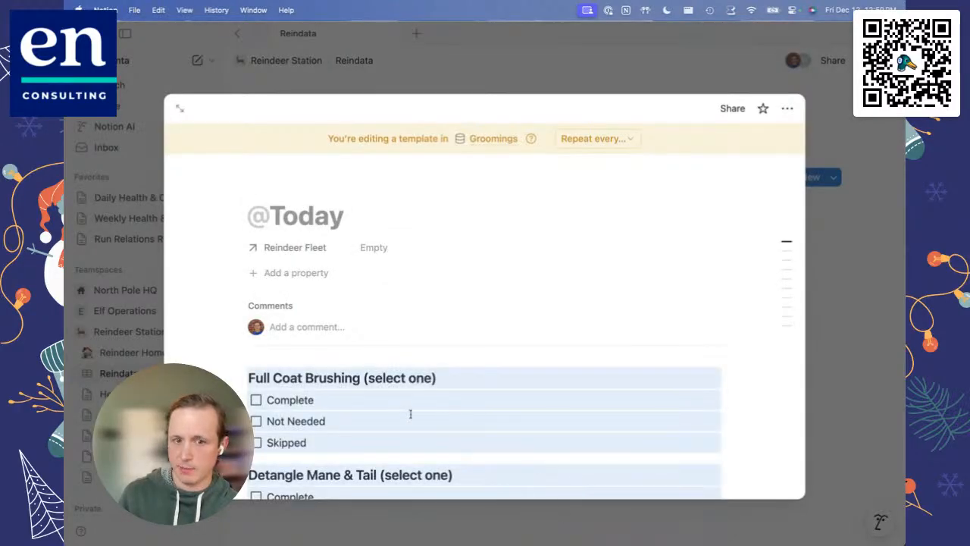
scroll(410, 415, down, 10)
scroll(410, 415, up, 10)
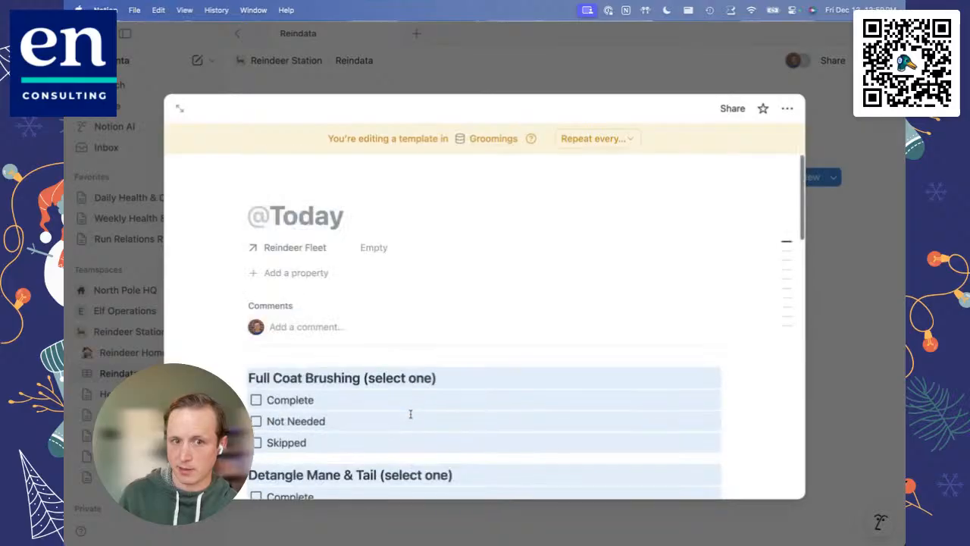
click(297, 274)
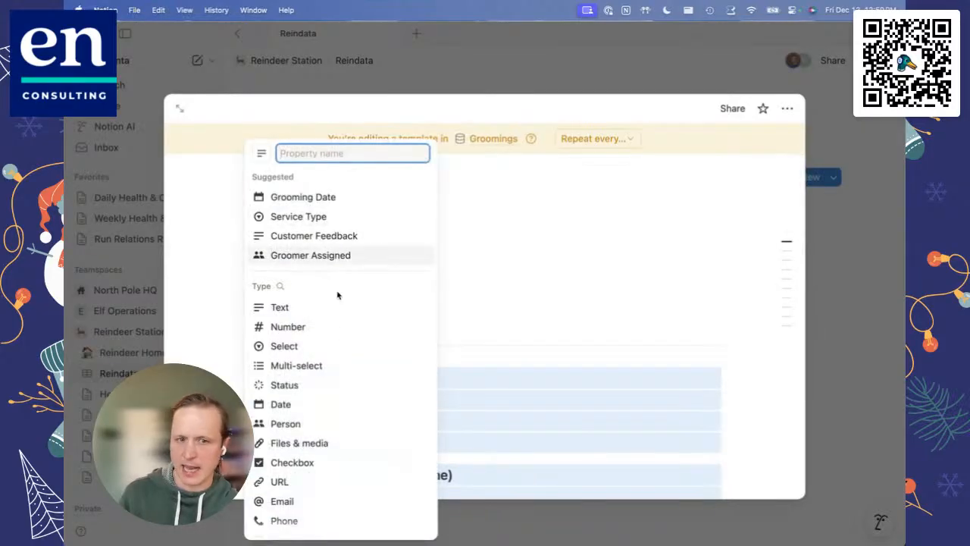
click(303, 347)
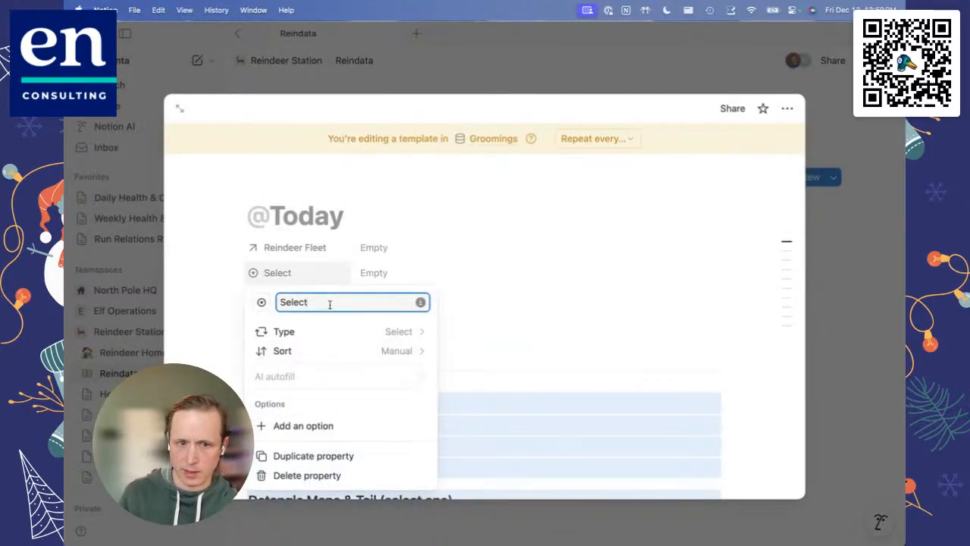
key(super+a)
key(BackSpace)
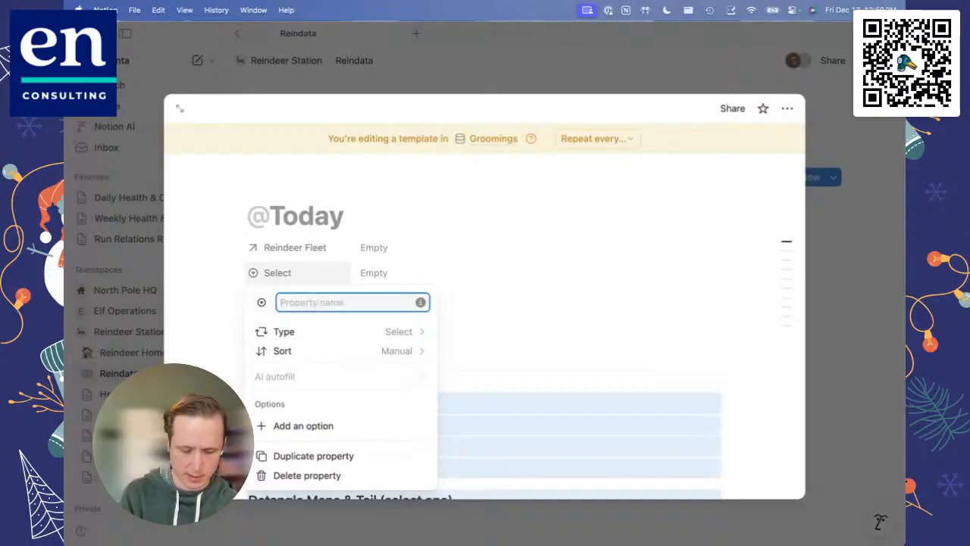
text(Status)
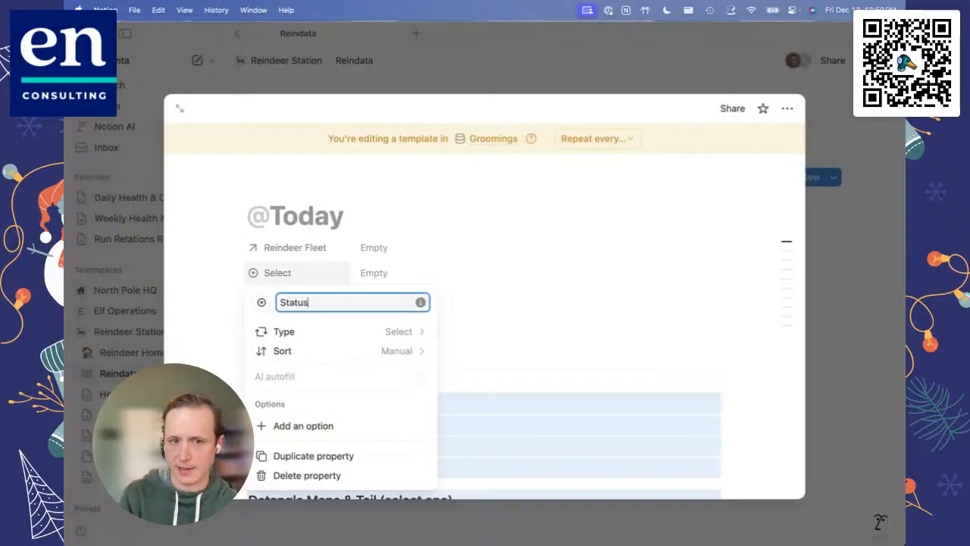
click(526, 317)
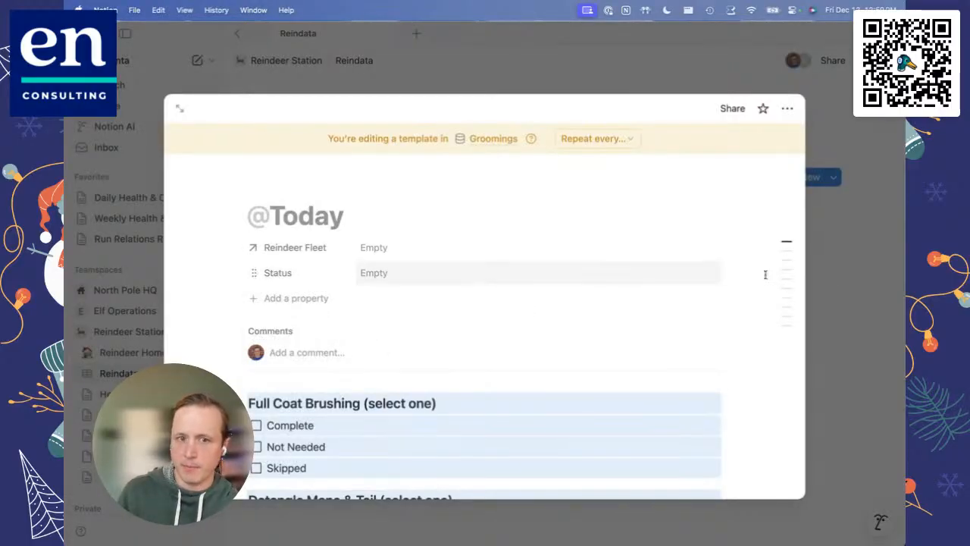
click(862, 310)
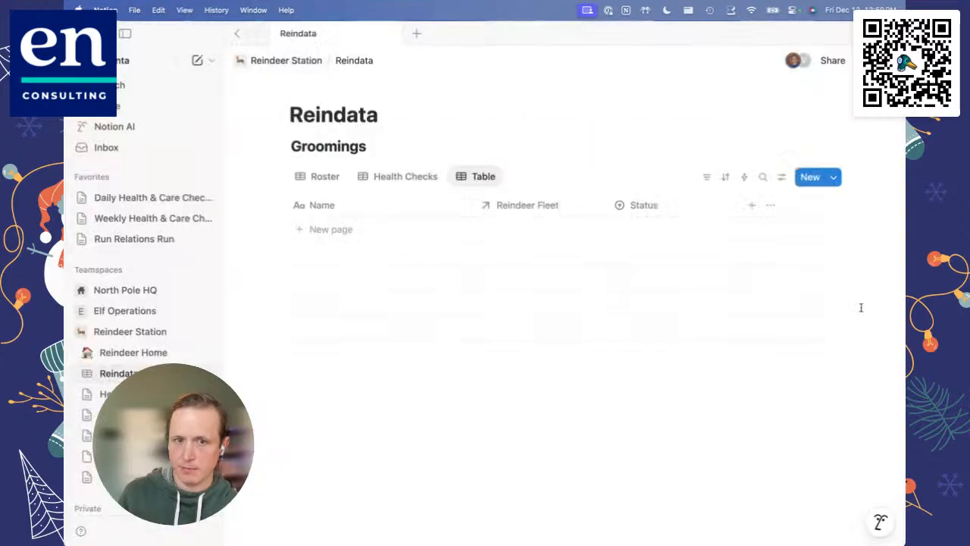
Rename the new table view of Reindata to Groomings.
click(482, 178)
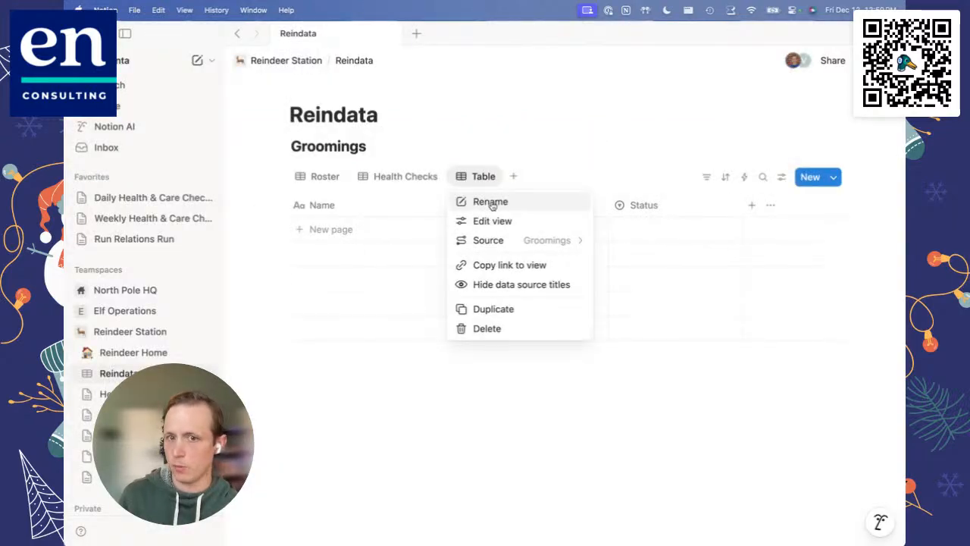
click(490, 202)
text(Groomings)
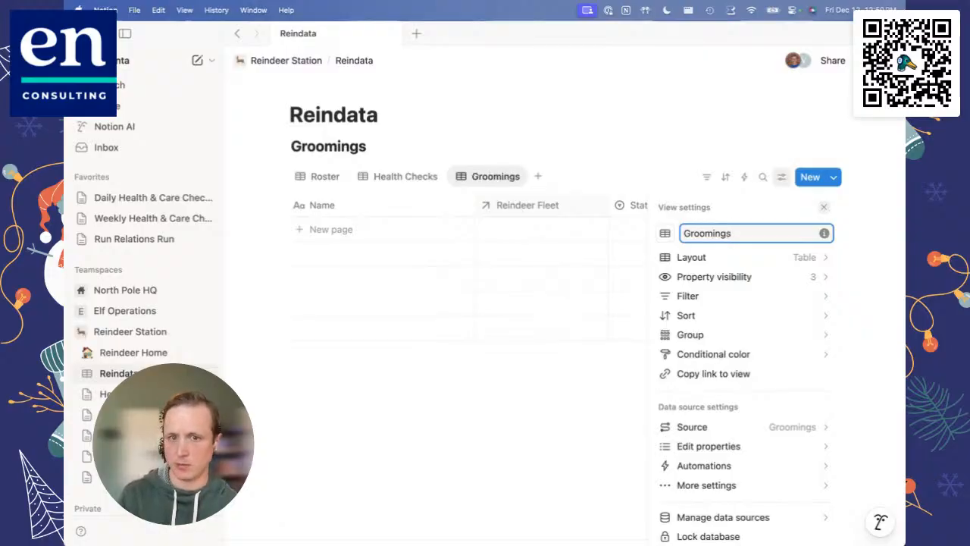
Close the view settings and examine the Groomings and Health Checks relation columns in the Roster view.
click(399, 390)
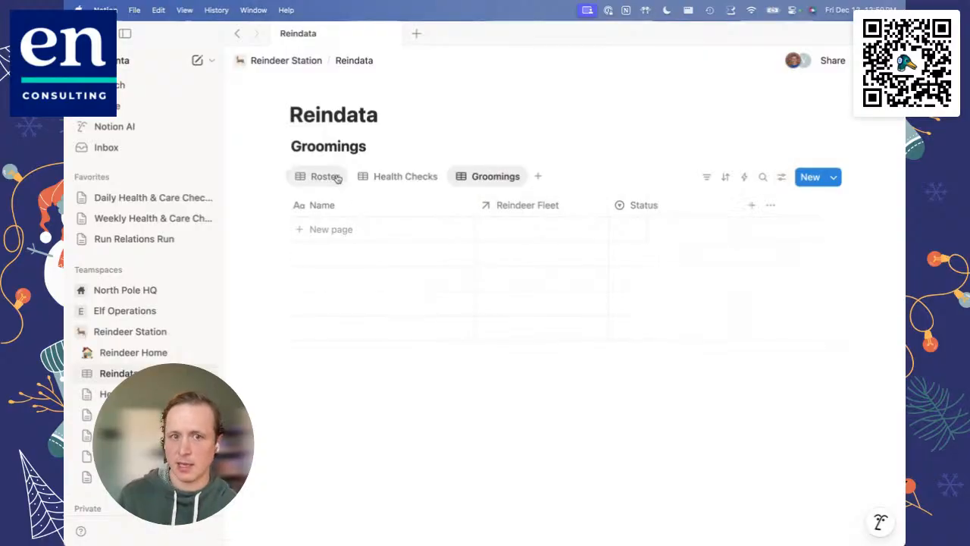
click(328, 177)
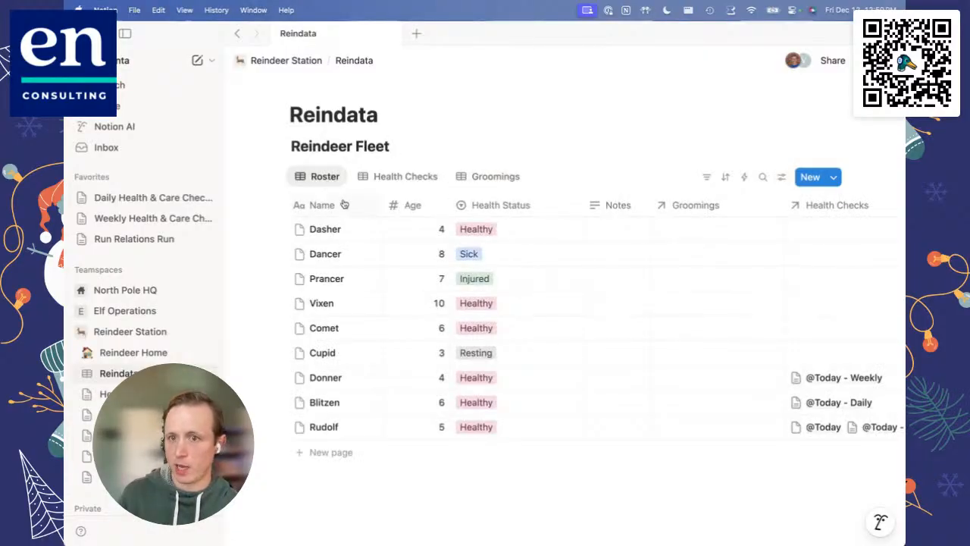
scroll(634, 334, right, 5)
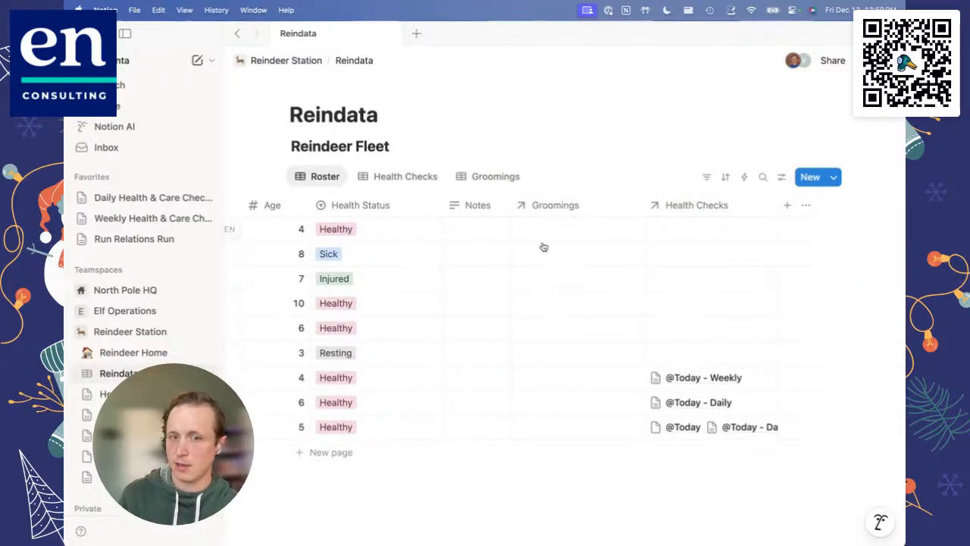
scroll(541, 245, left, 5)
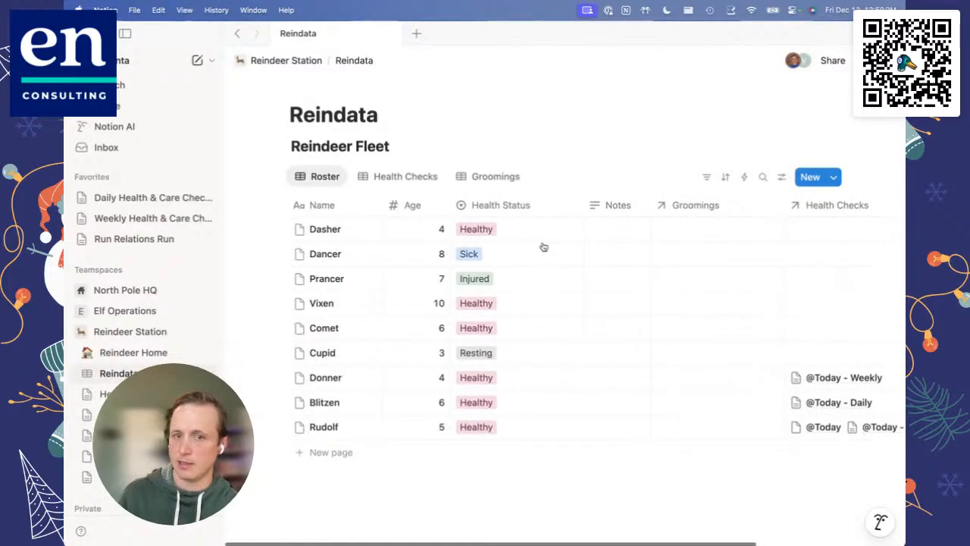
click(505, 180)
click(833, 177)
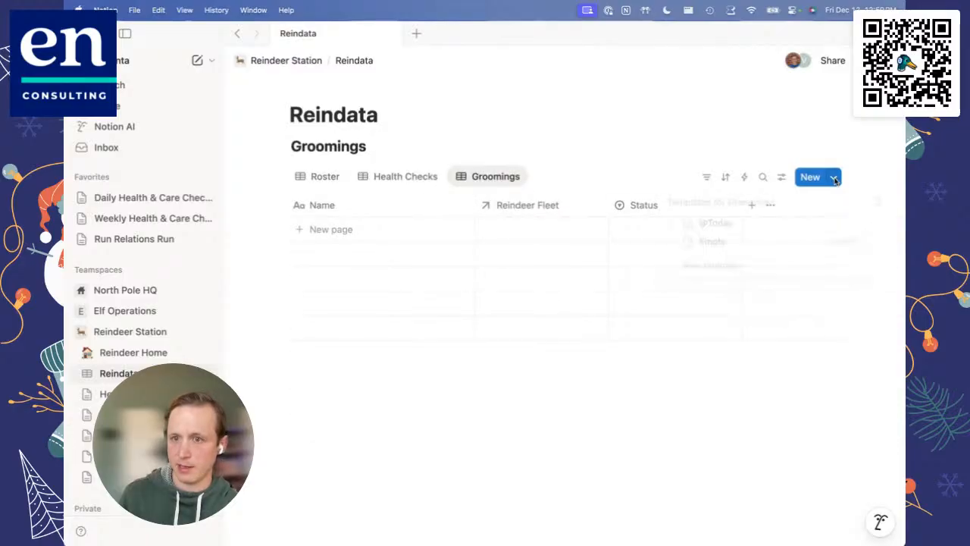
click(715, 224)
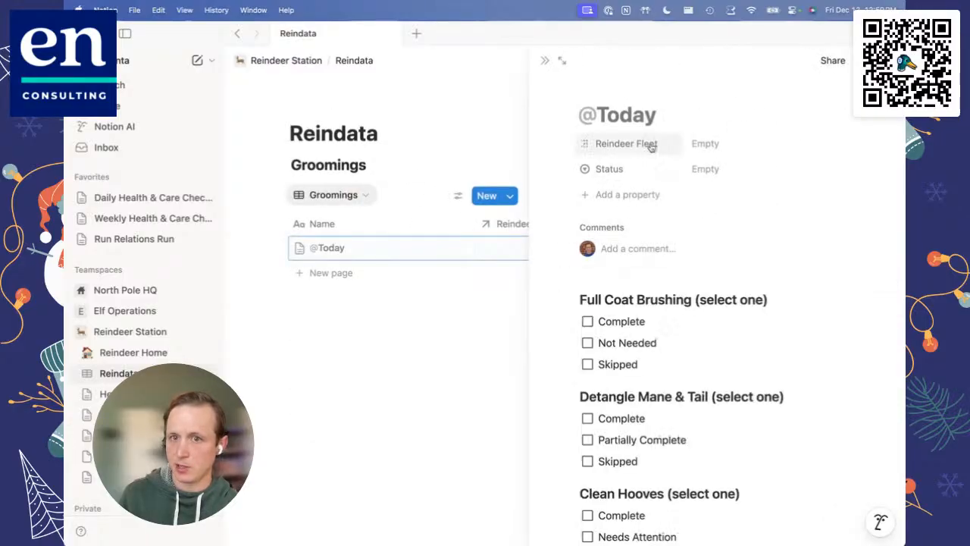
click(705, 144)
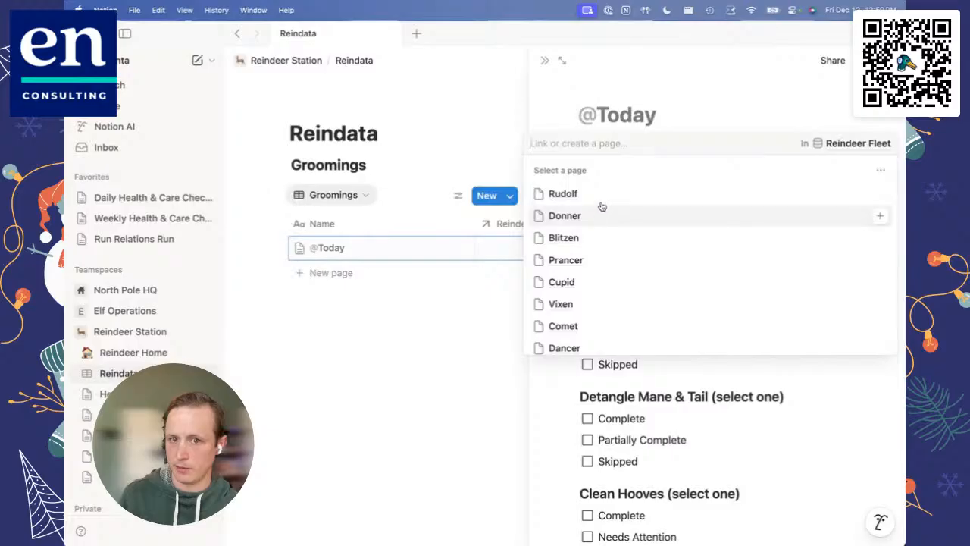
click(601, 194)
Create a Pass option for the Status property and assign it to Rudolf's grooming page.
click(717, 170)
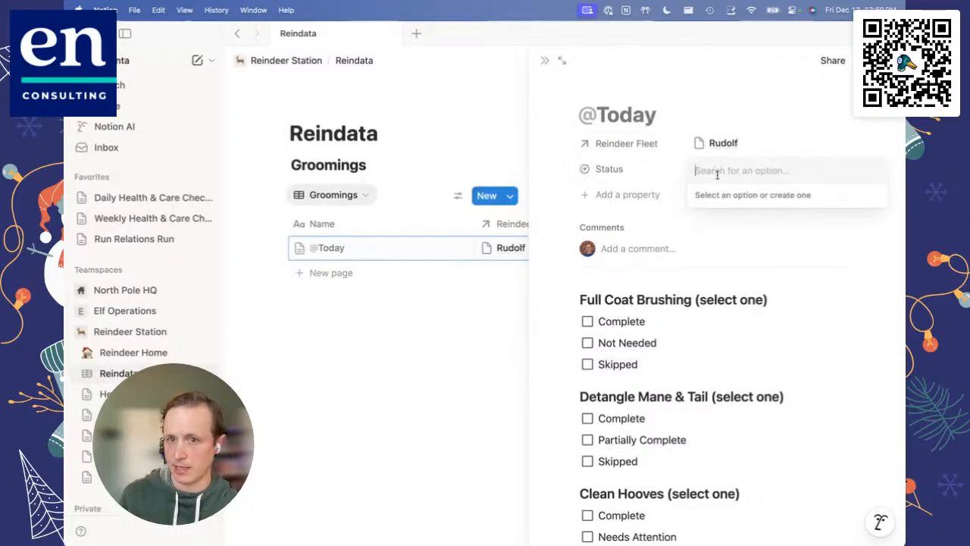
text(Pa)
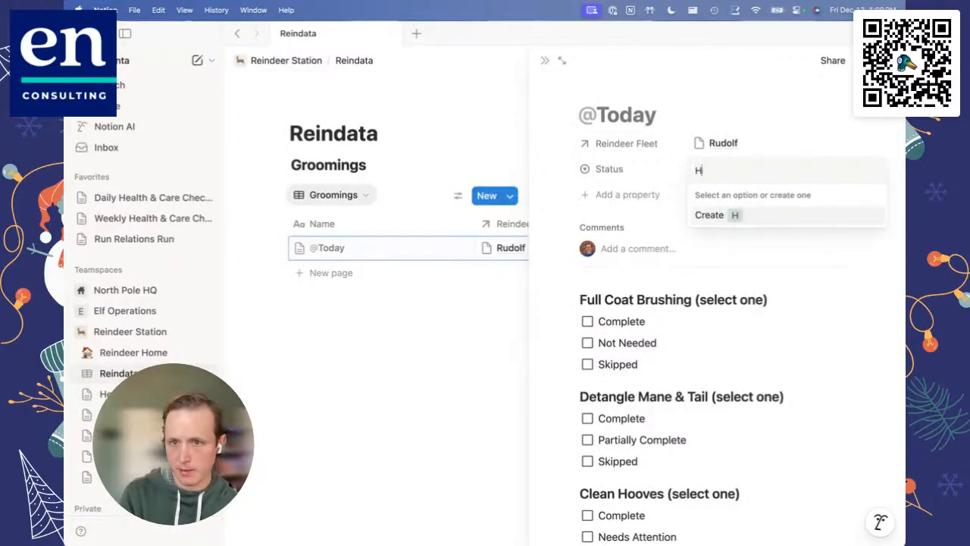
text(s)
key(BackSpace)
text(ass)
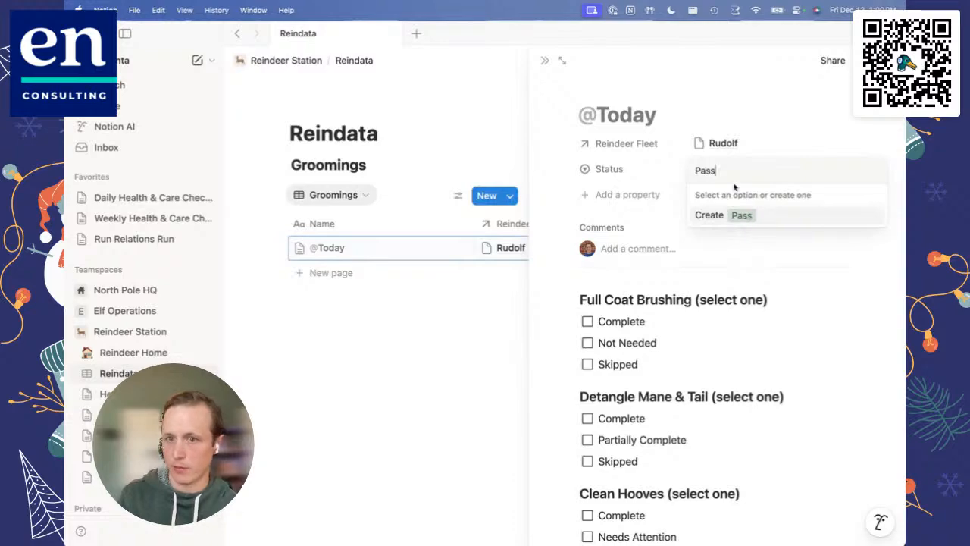
click(720, 217)
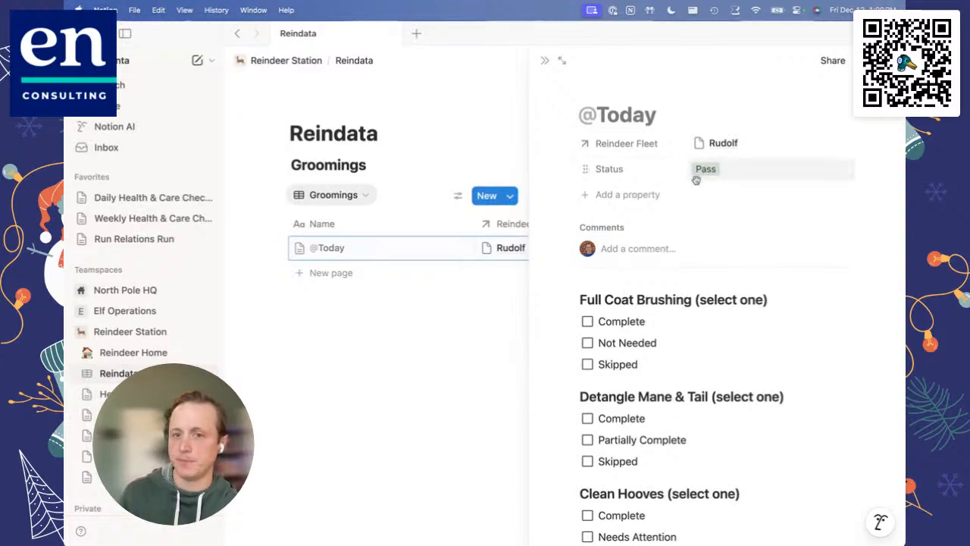
Mark only Complete under Full Coat Brushing in Rudolf's grooming checklist, review the remaining sections and close the page.
click(587, 321)
click(587, 342)
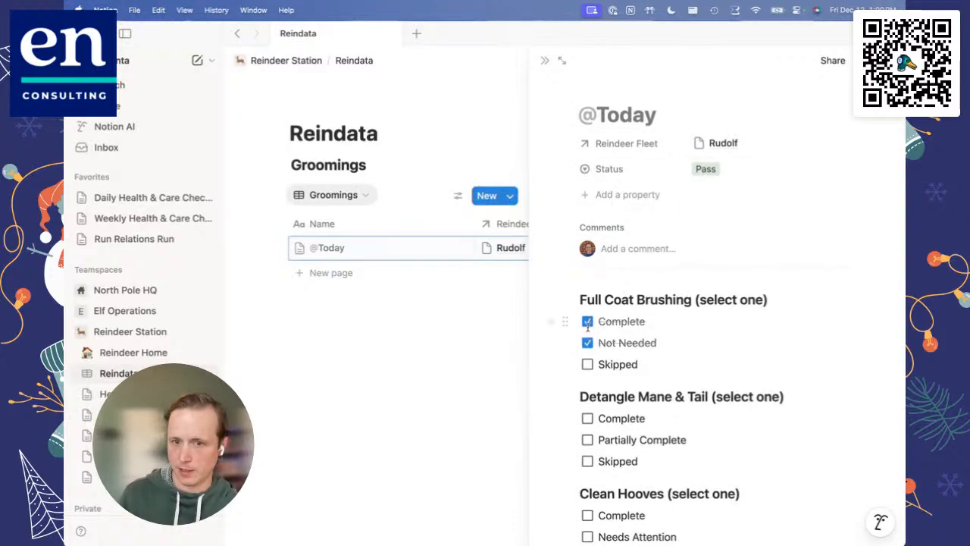
click(588, 343)
scroll(588, 364, down, 2)
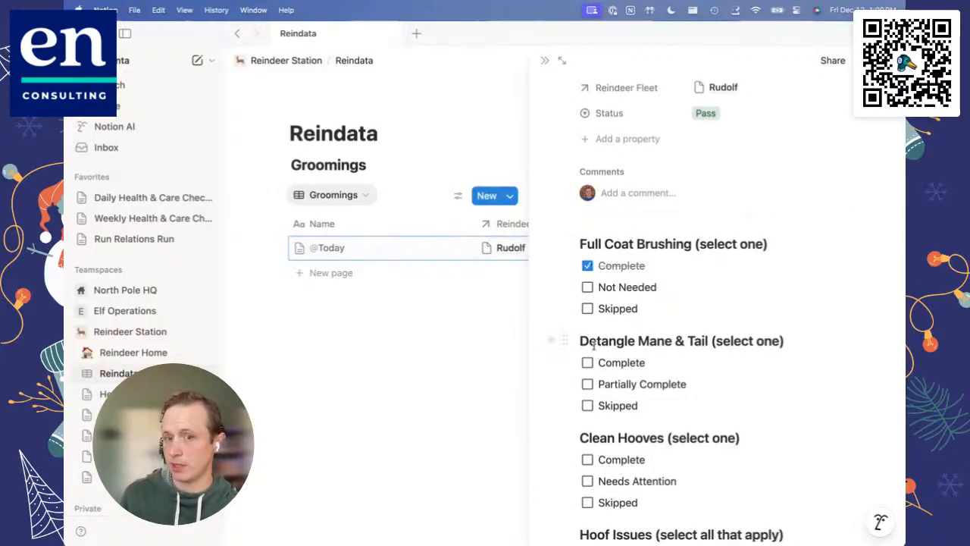
scroll(657, 282, up, 2)
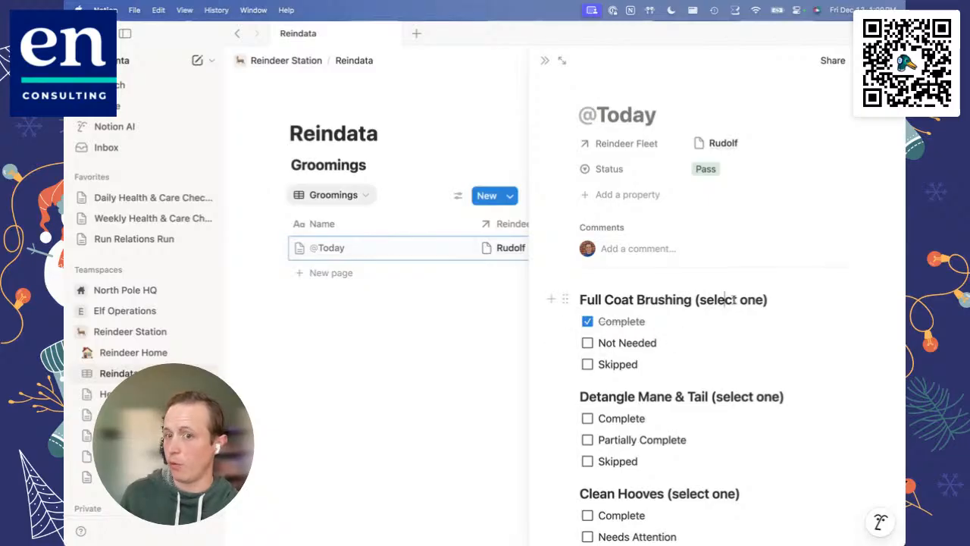
click(866, 299)
scroll(714, 368, down, 2)
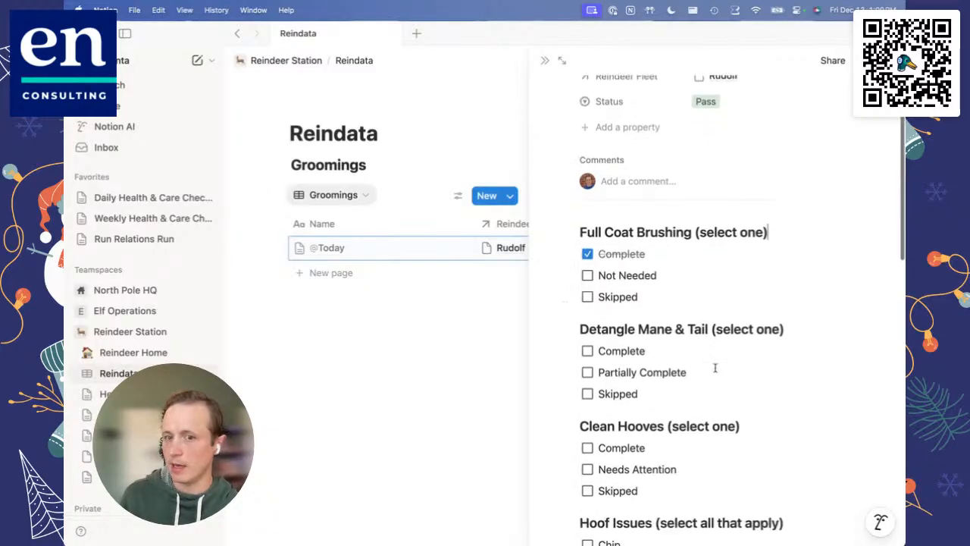
scroll(715, 368, down, 6)
scroll(710, 285, down, 1)
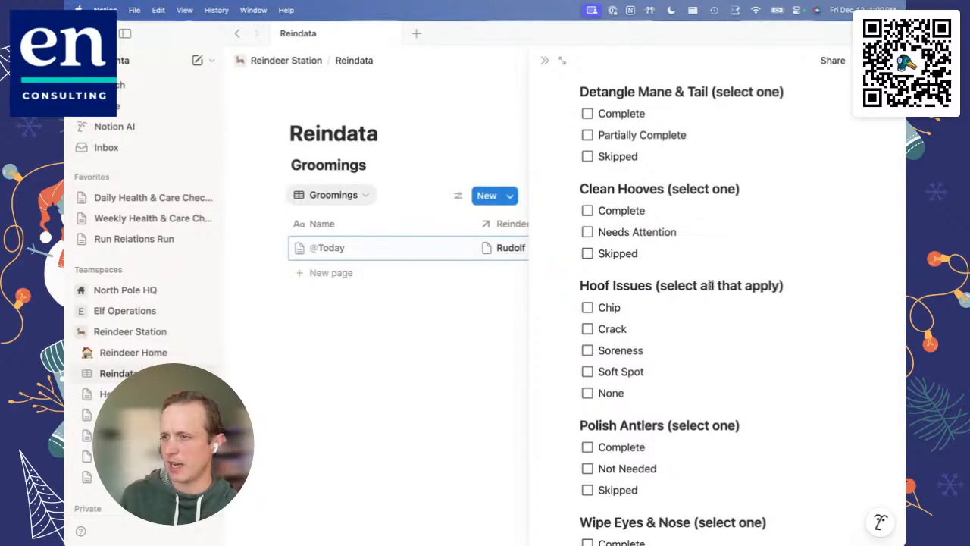
scroll(710, 285, up, 8)
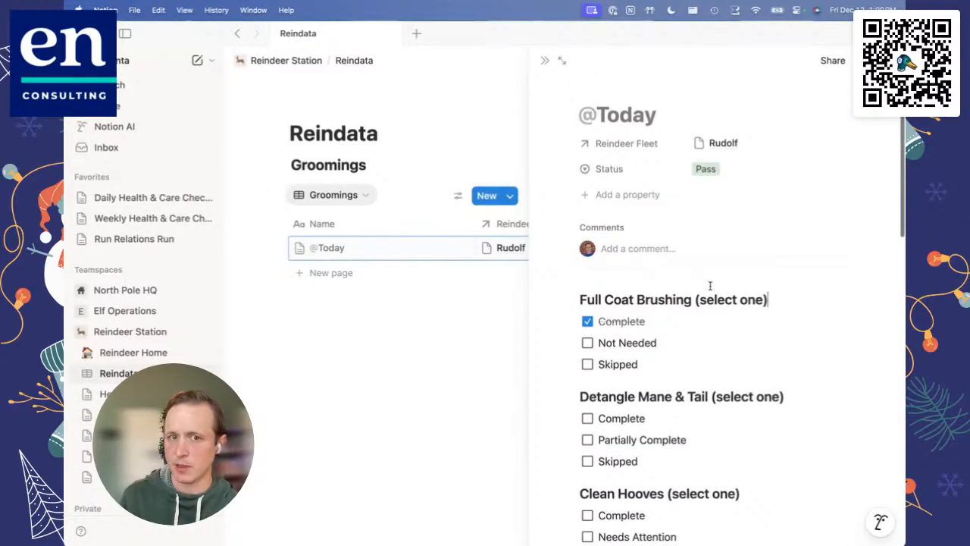
click(545, 60)
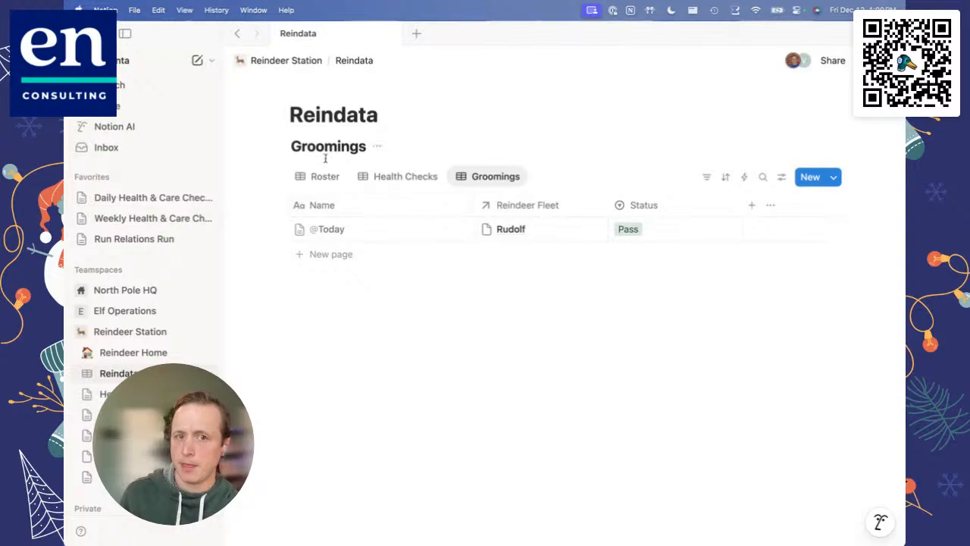
Check the Roster view for the grooming linked in Rudolf's row.
click(323, 176)
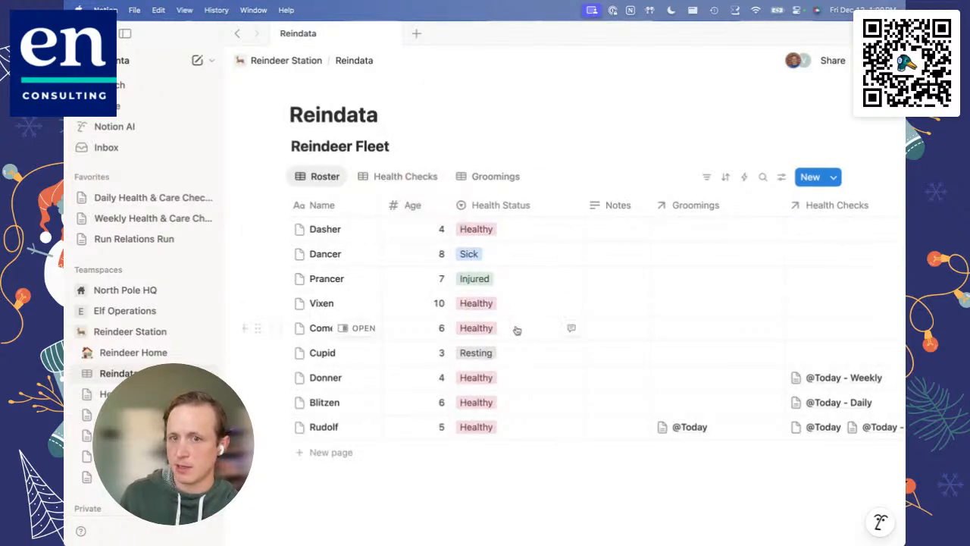
scroll(517, 331, right, 1)
scroll(517, 330, left, 1)
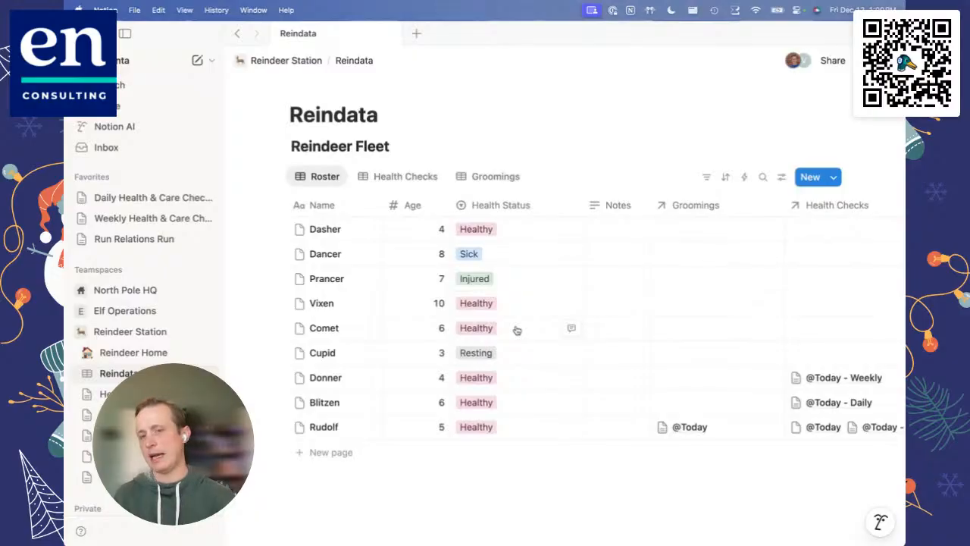
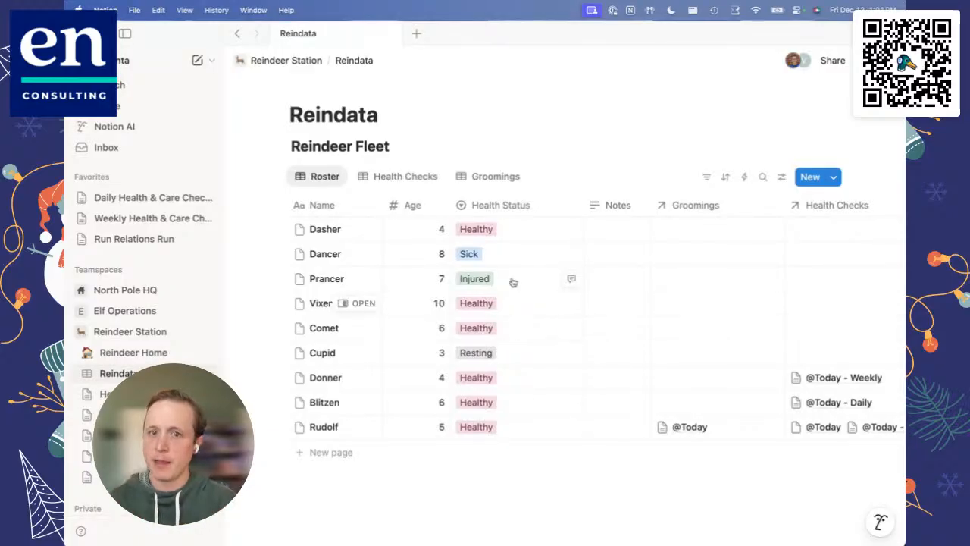
Add a new empty data source with its own table view to Reindata and name it Test Flights.
click(537, 177)
click(553, 316)
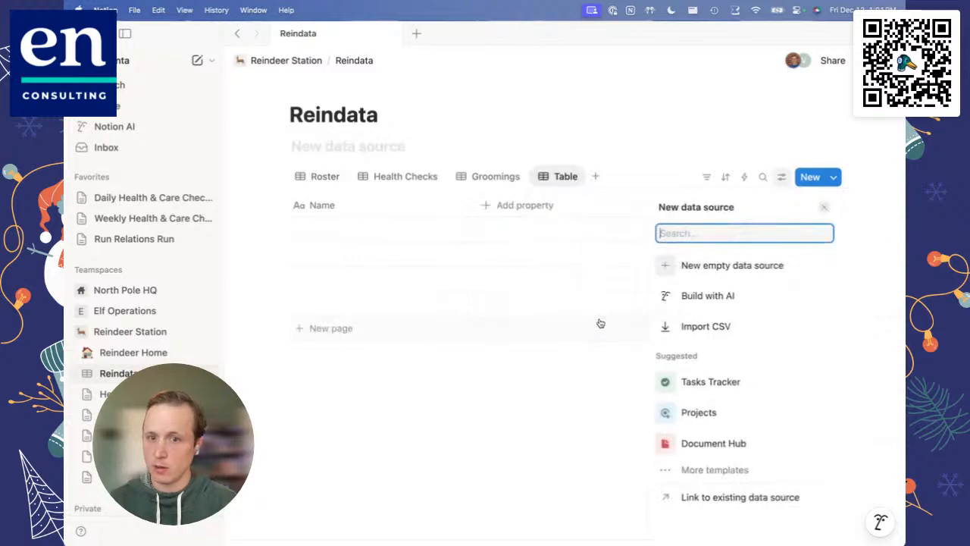
click(742, 266)
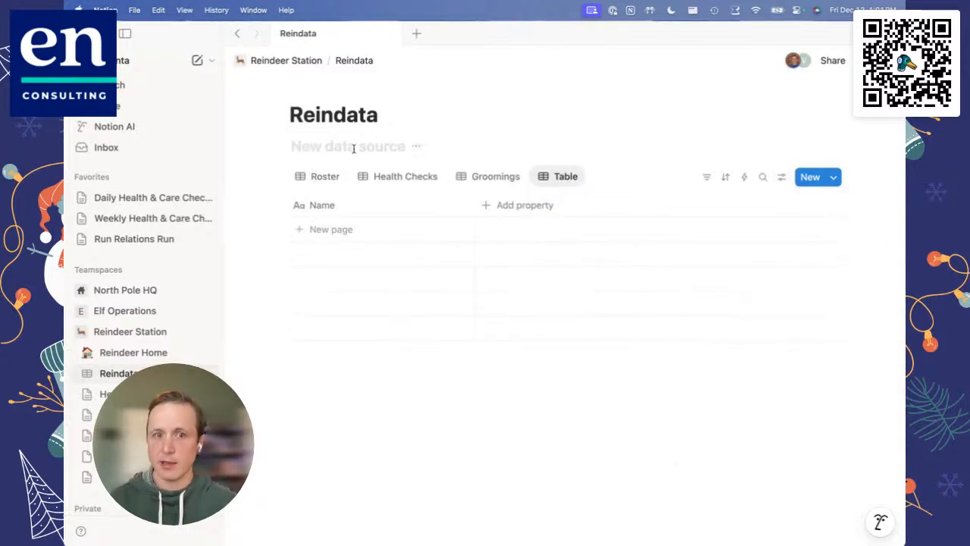
text(Test Flights)
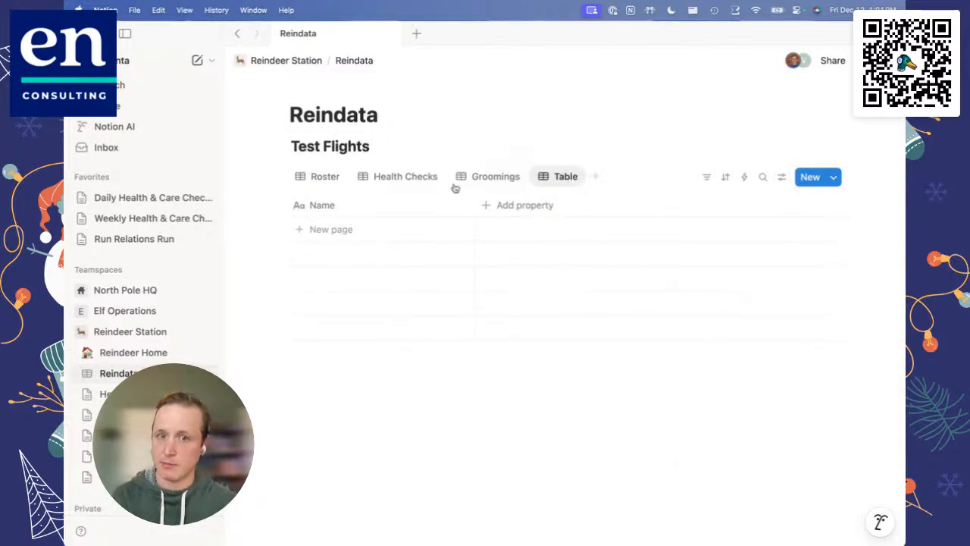
Add a two-way relation with no page limit from Test Flights to Reindeer Fleet.
click(520, 206)
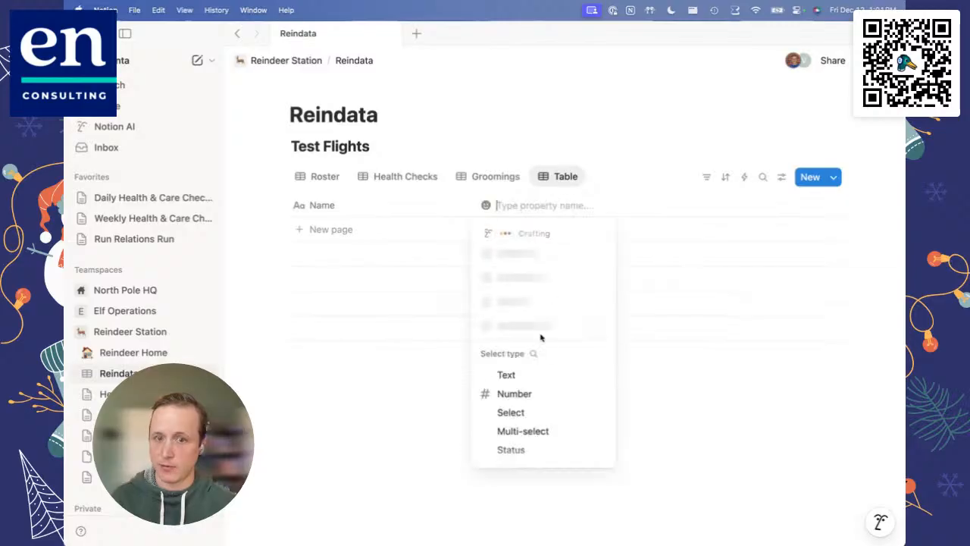
scroll(541, 336, down, 5)
click(527, 342)
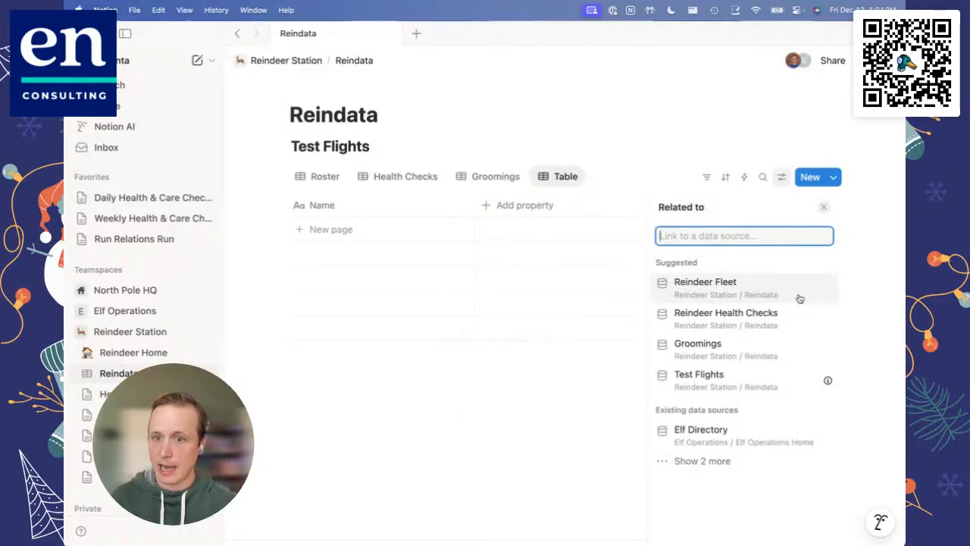
click(736, 284)
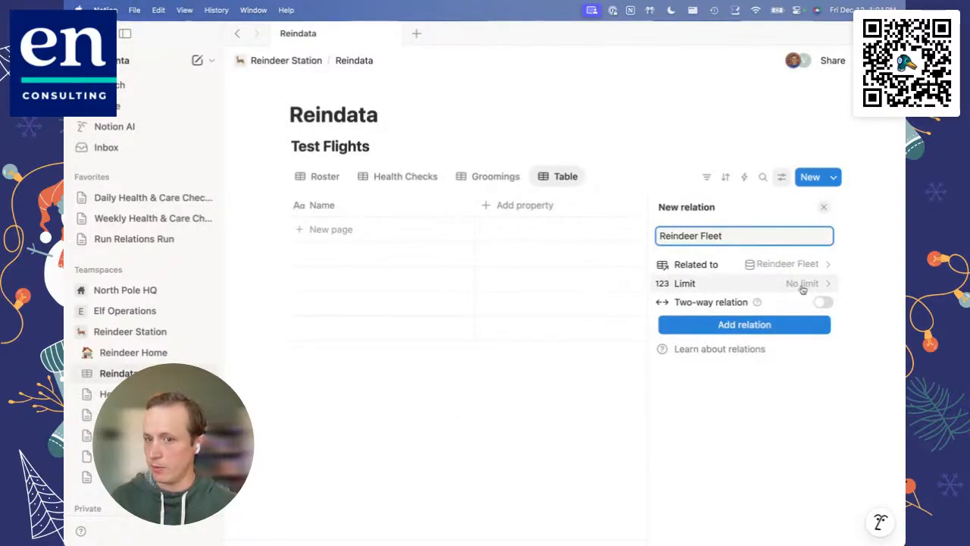
click(823, 303)
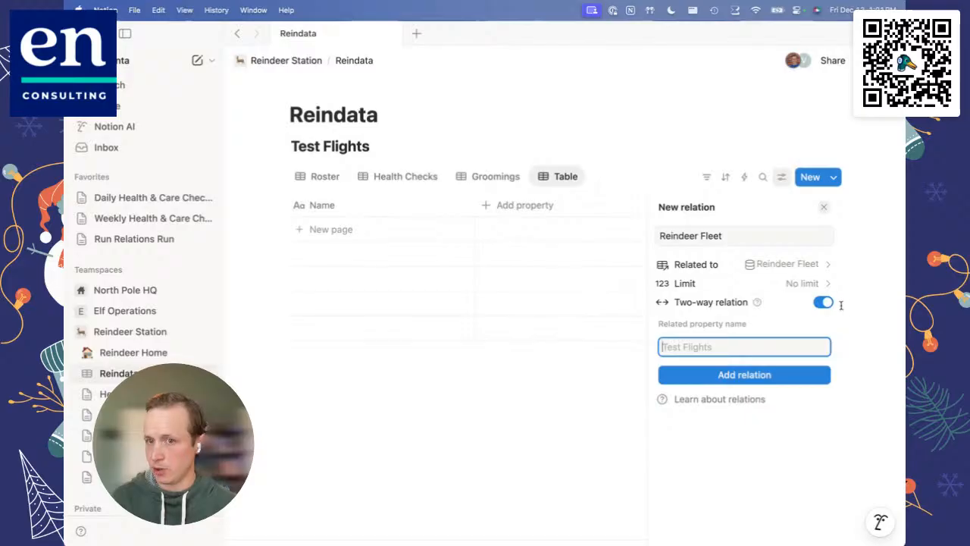
click(744, 374)
click(531, 386)
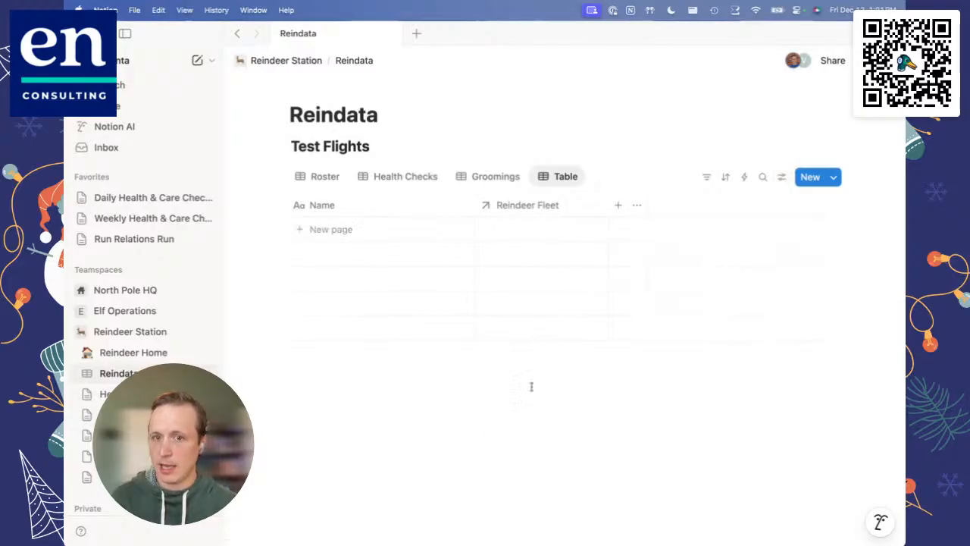
click(409, 234)
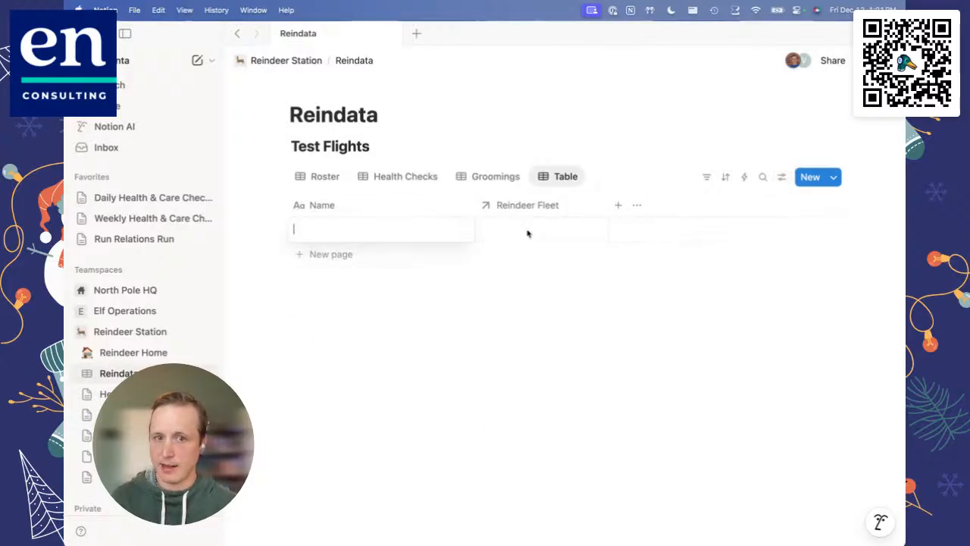
text(@to)
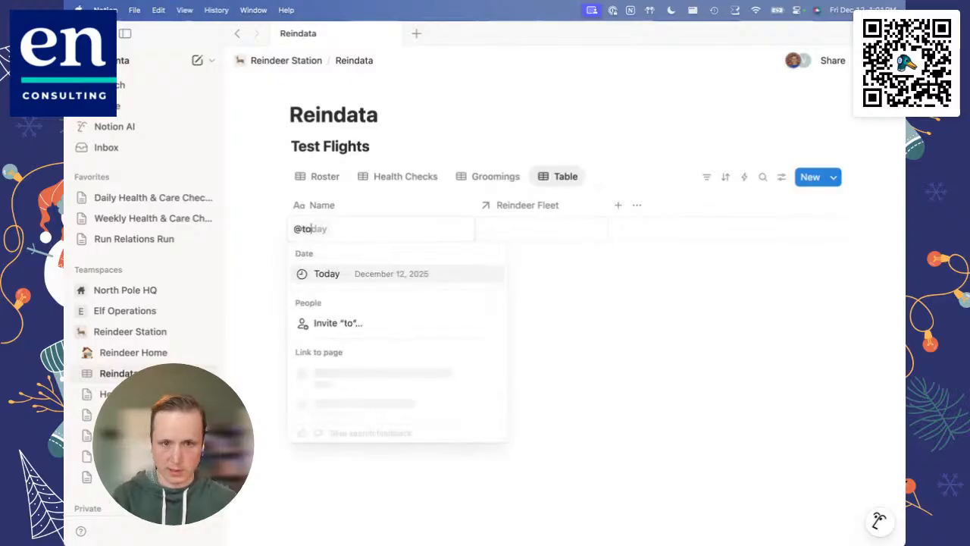
key(Return)
key(Escape)
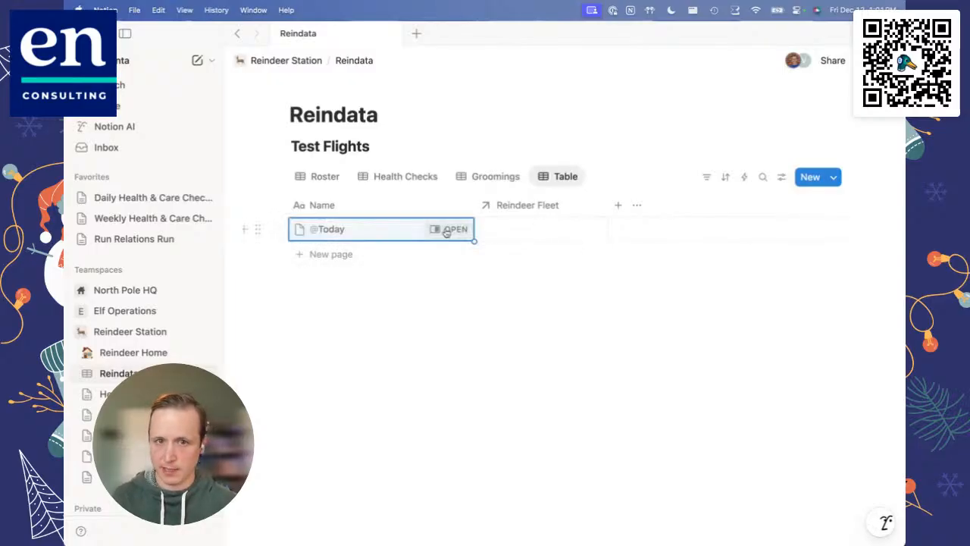
click(407, 228)
key(BackSpace)
key(BackSpace)
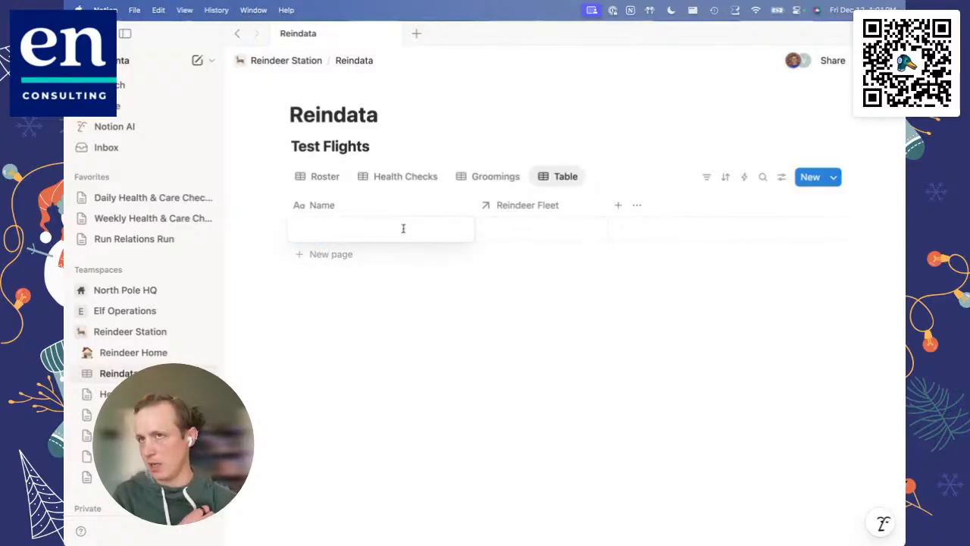
text(Reindeer Games PreFlight)
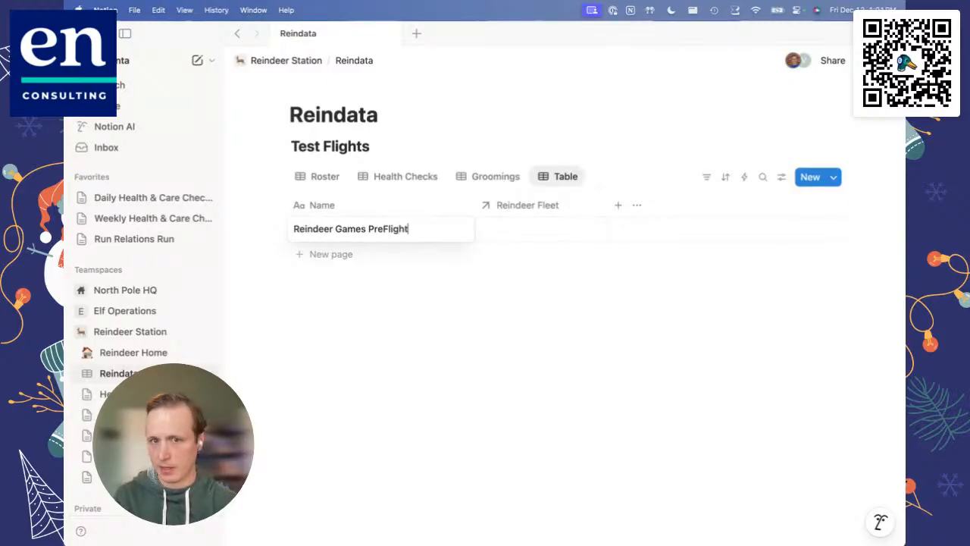
Link Rudolf, Donner, Blitzen, Prancer, Cupid and Vixen to the Reindeer Games PreFlight entry through its Reindeer Fleet relation.
click(527, 230)
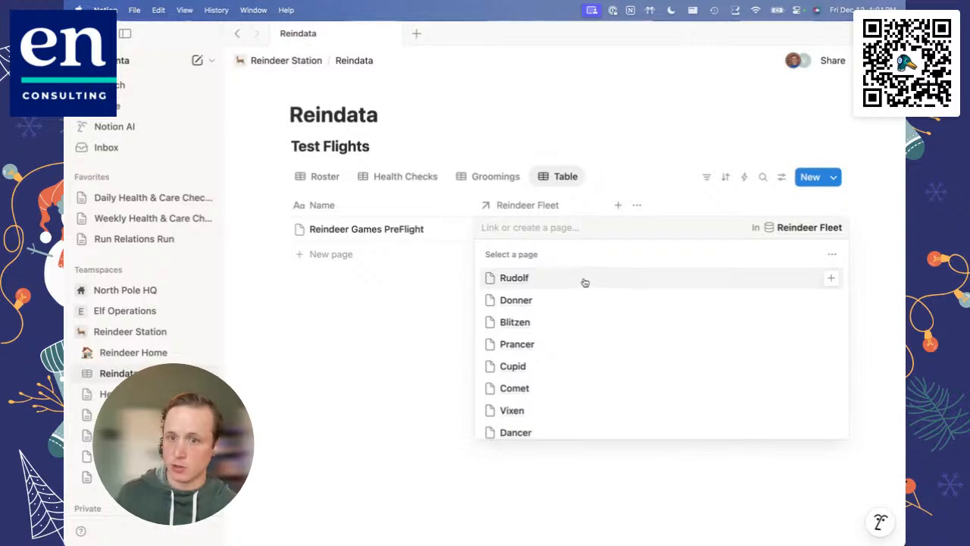
click(584, 282)
click(593, 323)
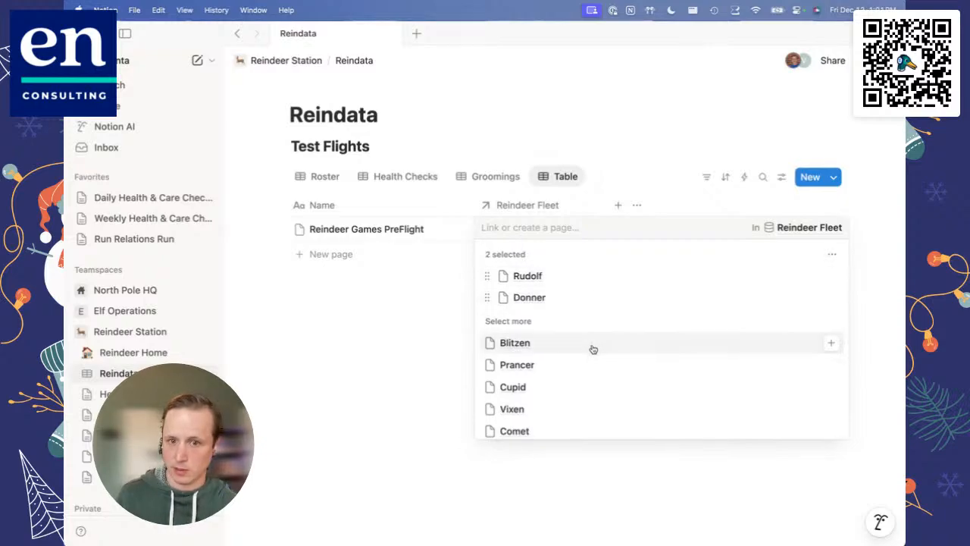
click(594, 349)
click(591, 366)
click(589, 394)
click(589, 406)
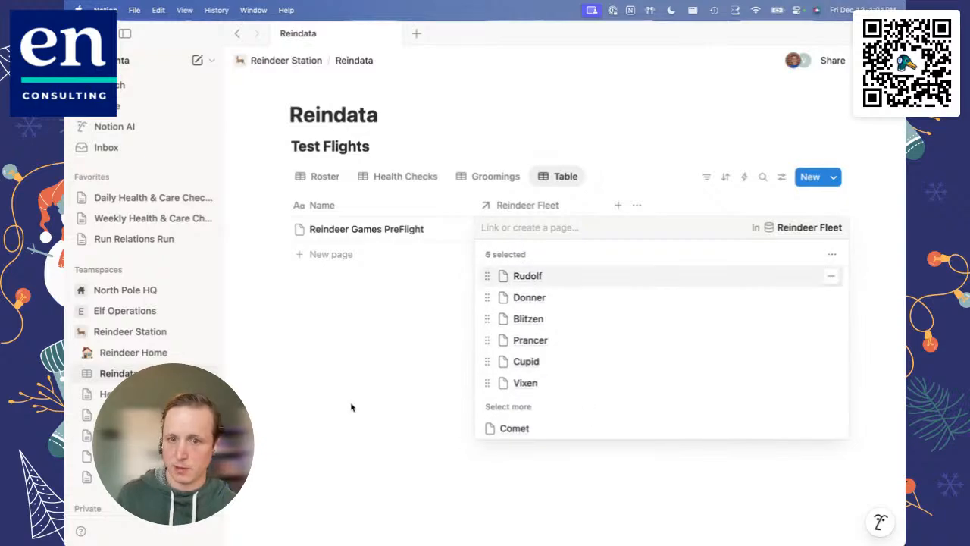
click(351, 407)
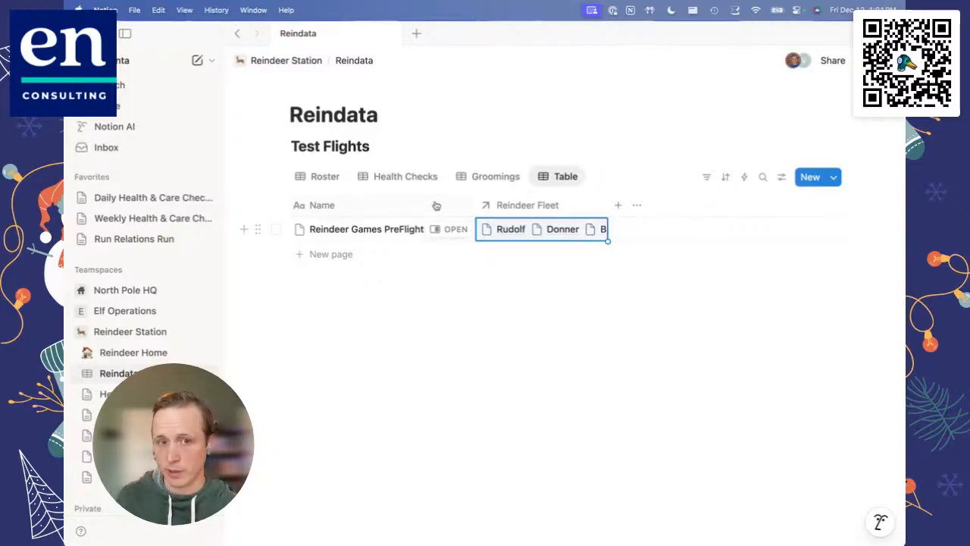
Examine the Reindeer Fleet roster to see which reindeer are linked to an entry in the Test Flights relation.
click(322, 176)
scroll(560, 315, right, 5)
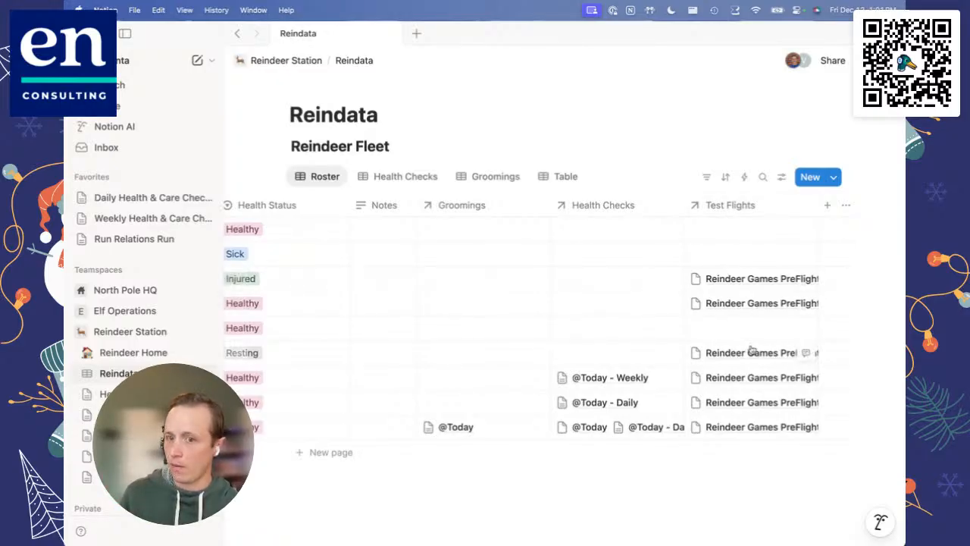
scroll(524, 314, left, 6)
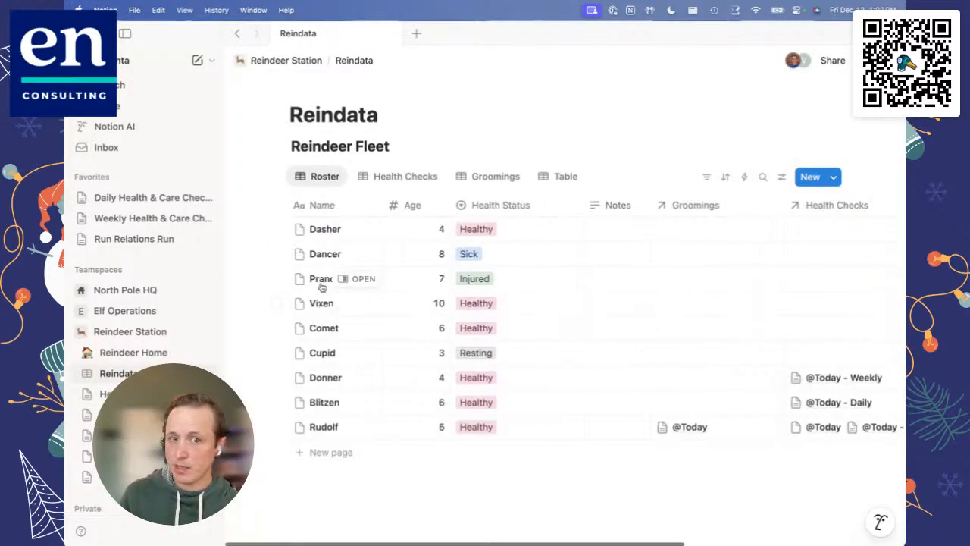
scroll(363, 362, right, 6)
scroll(368, 361, left, 6)
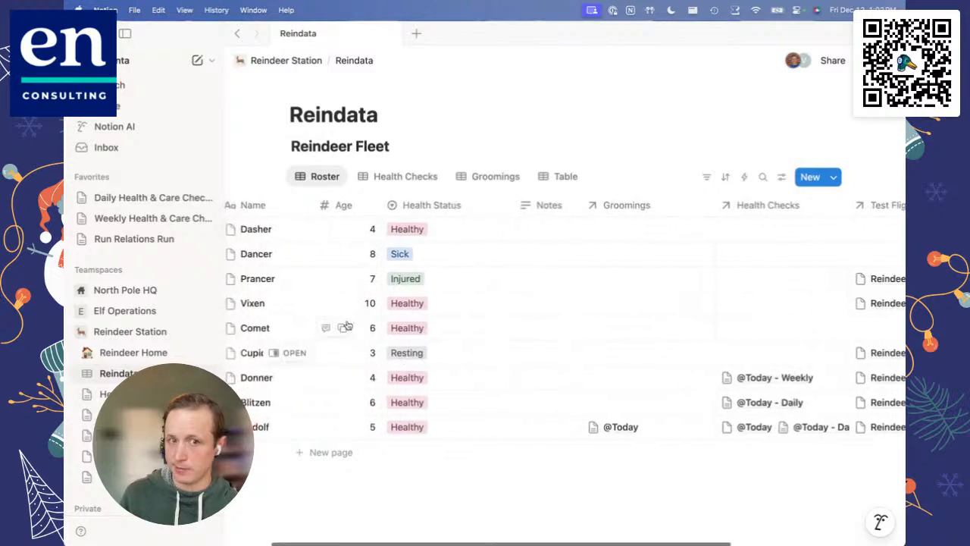
scroll(347, 326, right, 2)
scroll(326, 286, left, 1)
scroll(371, 307, right, 5)
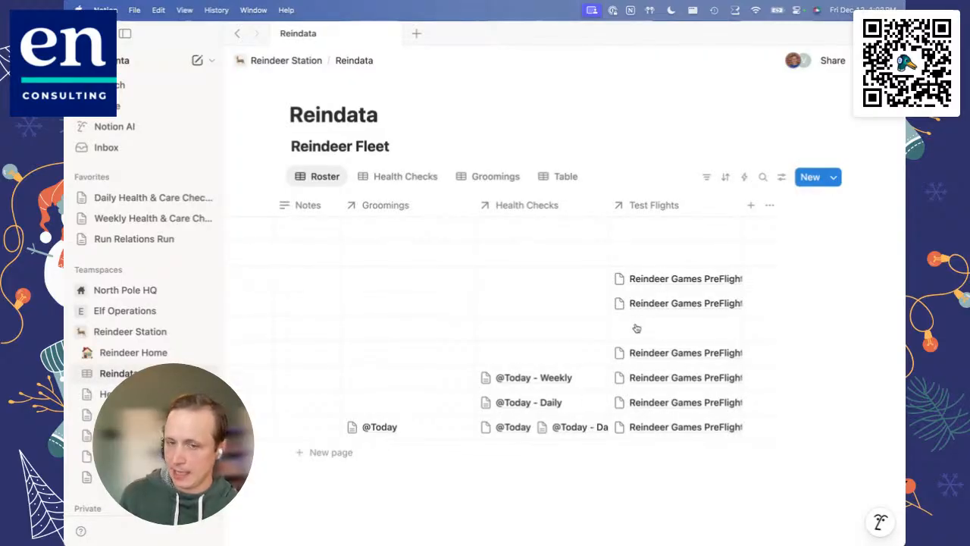
scroll(516, 383, left, 2)
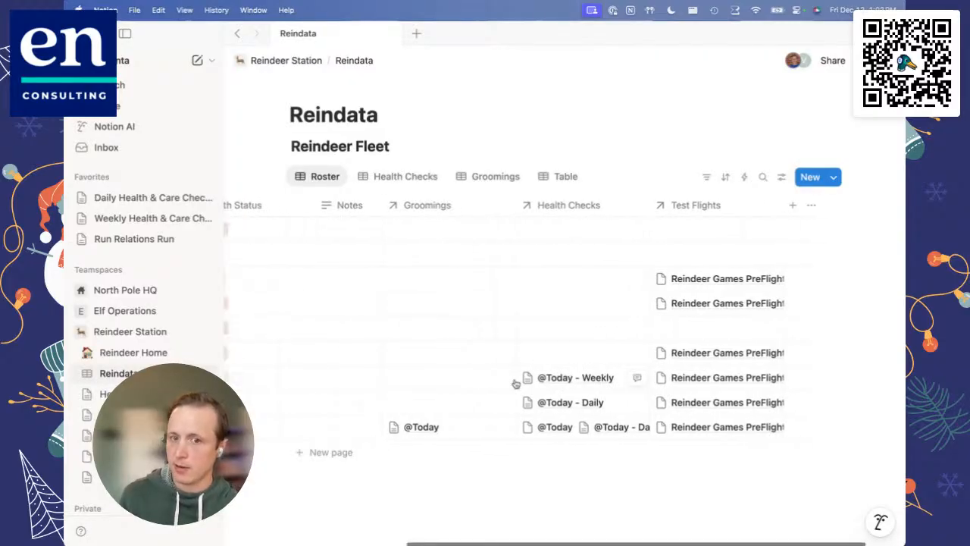
View Donner's linked weekly health check page and Prancer's linked Reindeer Games PreFlight page from the roster.
click(579, 382)
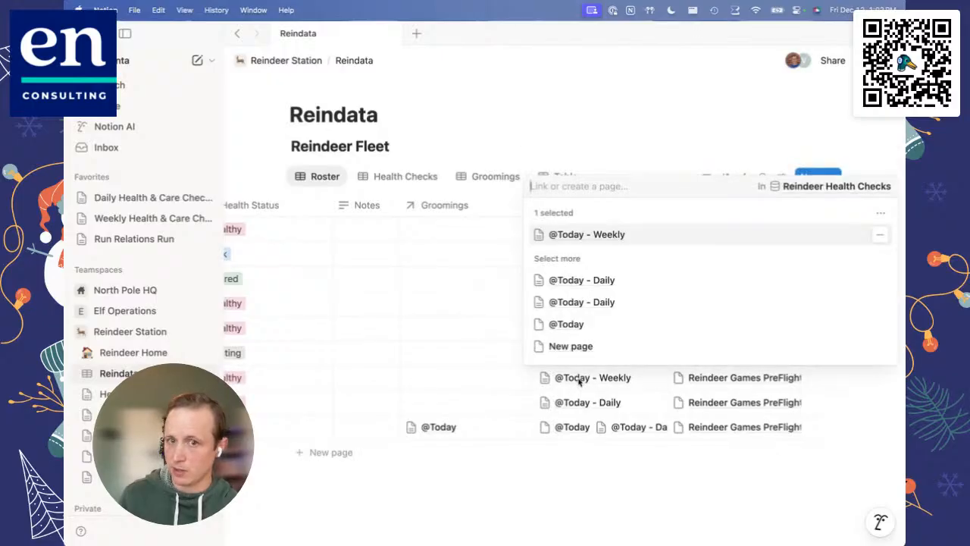
click(574, 234)
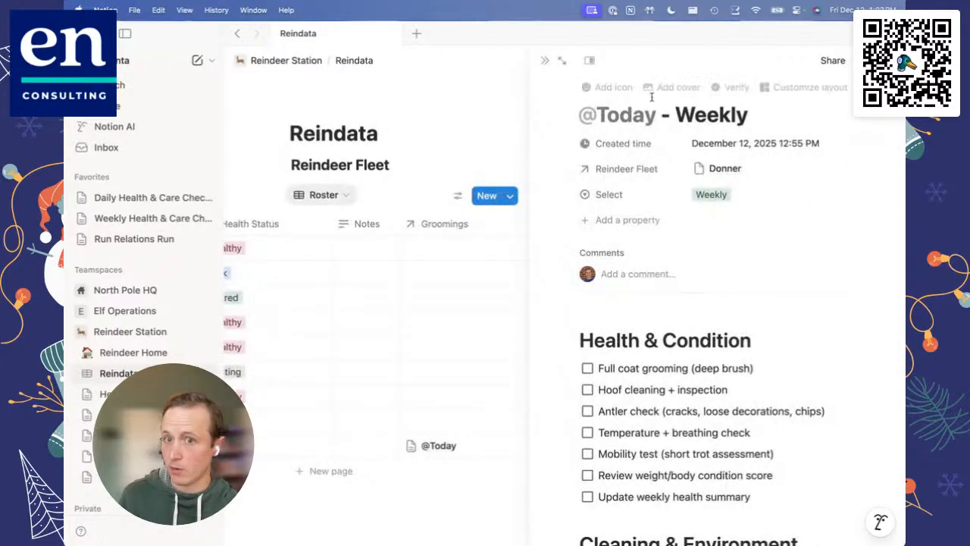
click(545, 61)
click(719, 277)
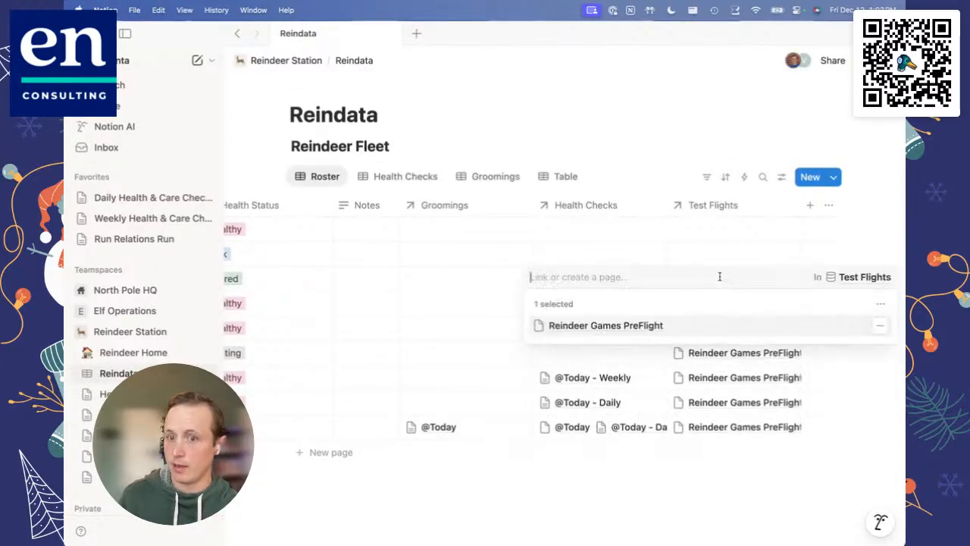
click(618, 324)
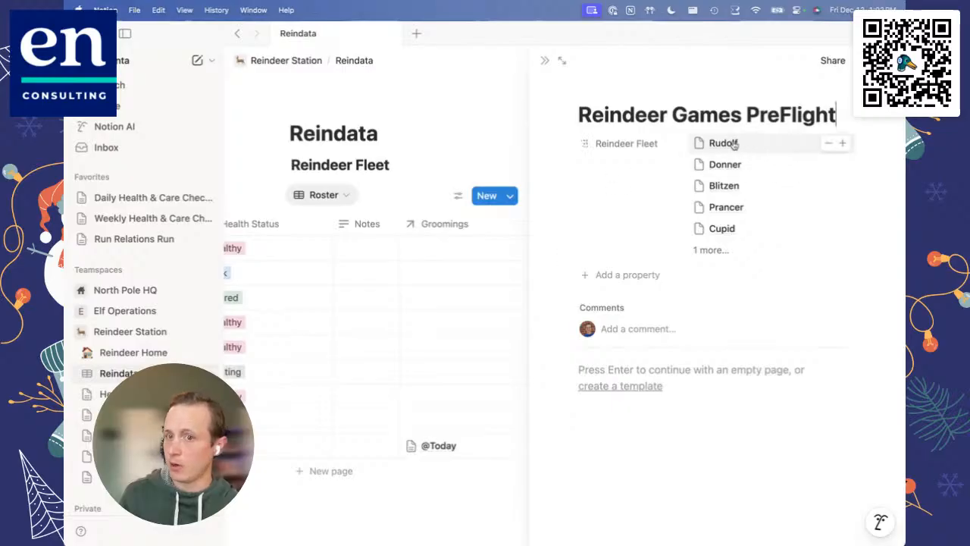
click(702, 381)
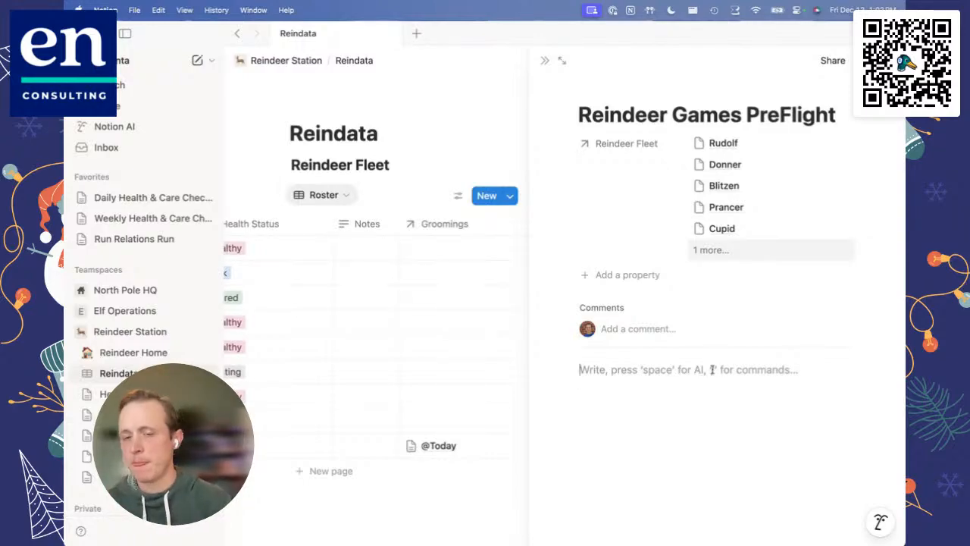
click(545, 60)
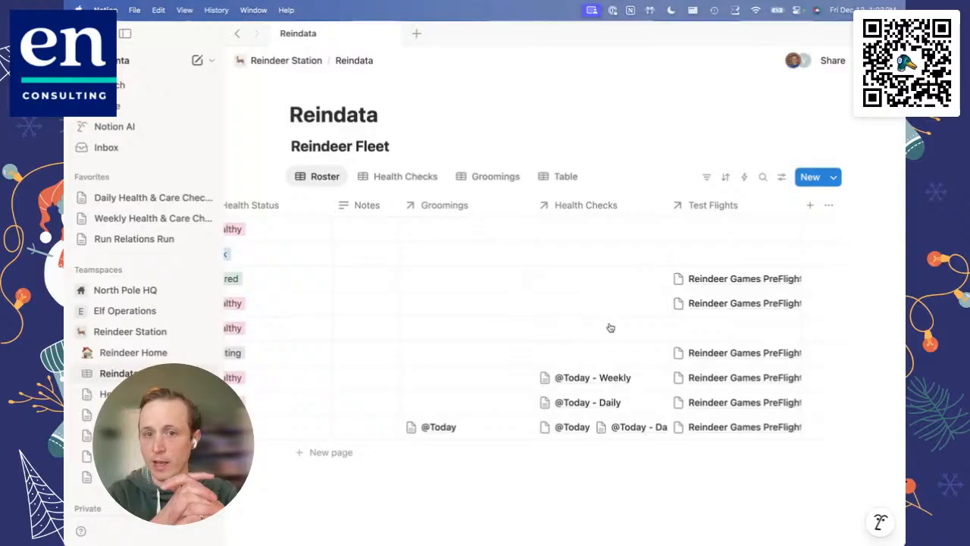
Compare the Groomings, Health Checks and Test Flights relations across all reindeer in the Reindeer Fleet roster.
scroll(610, 328, left, 3)
scroll(610, 327, right, 4)
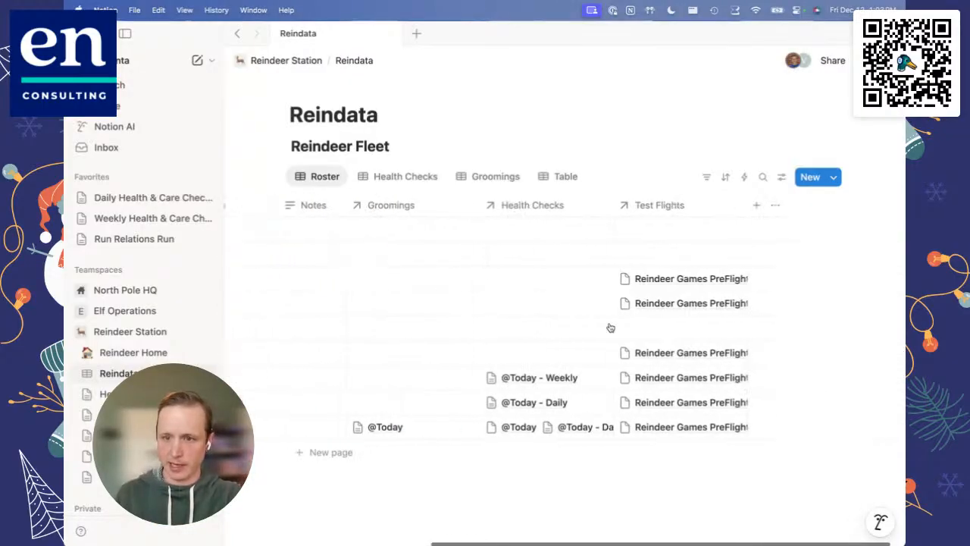
scroll(610, 328, left, 5)
scroll(610, 327, right, 5)
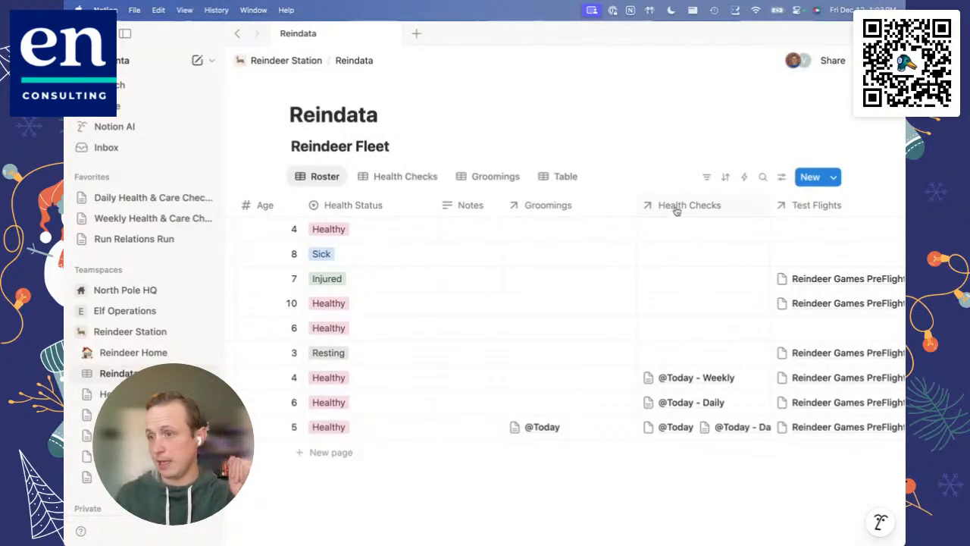
scroll(677, 210, right, 3)
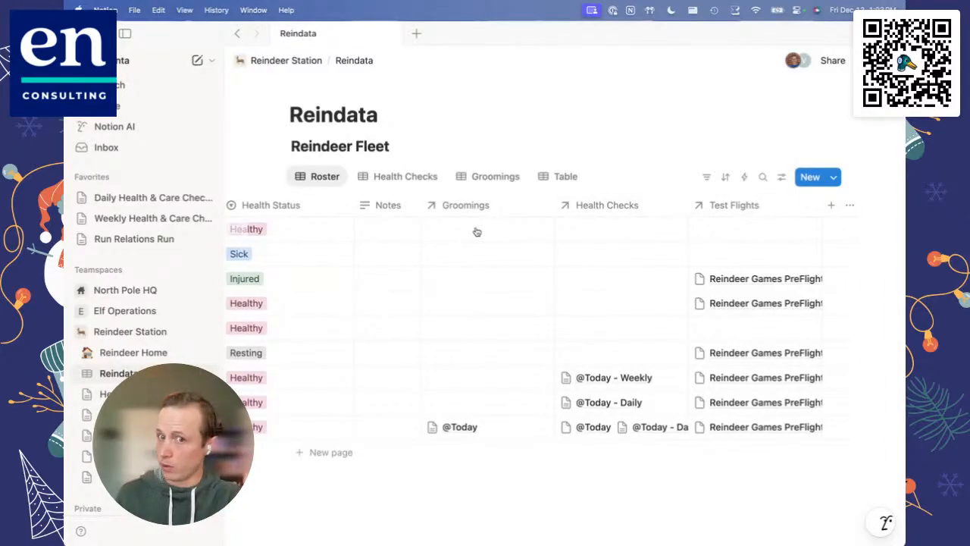
scroll(477, 231, left, 8)
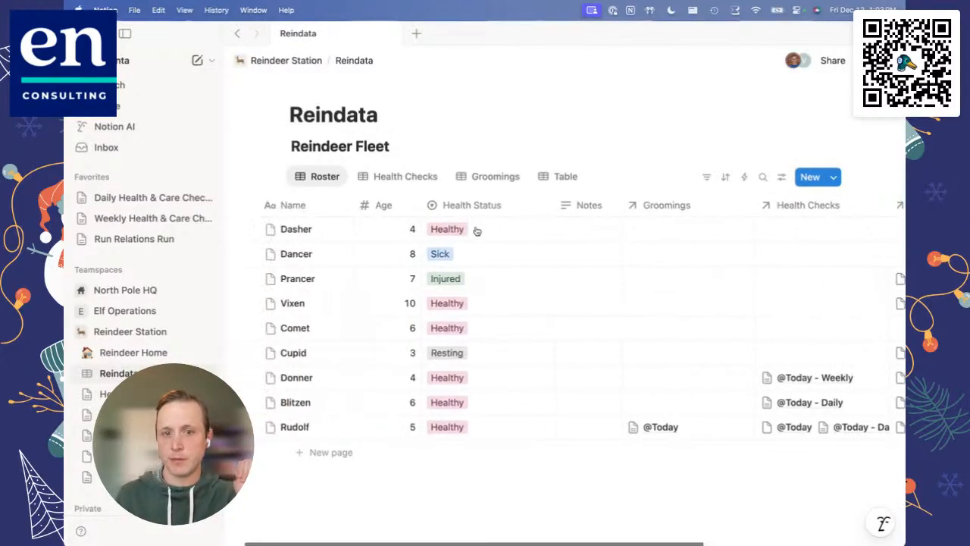
scroll(477, 231, right, 10)
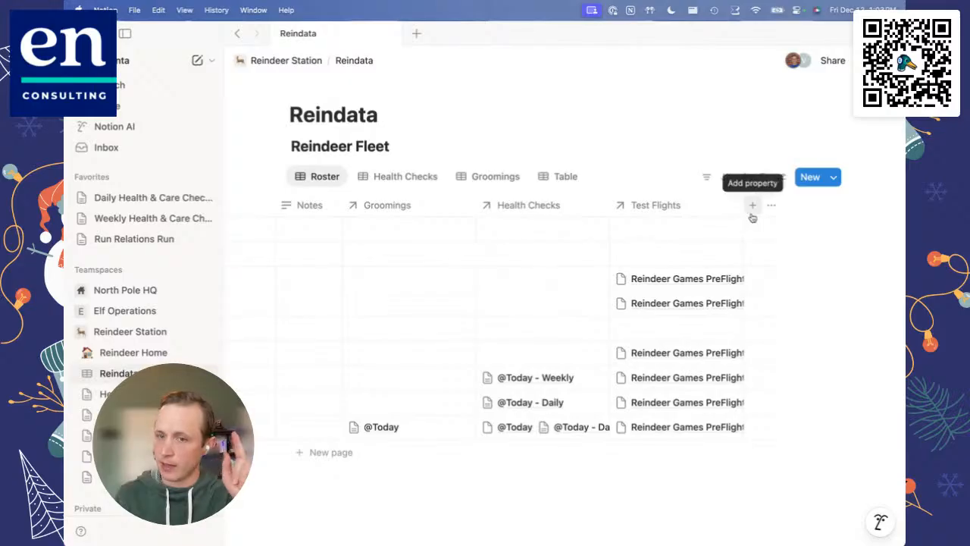
scroll(505, 254, left, 8)
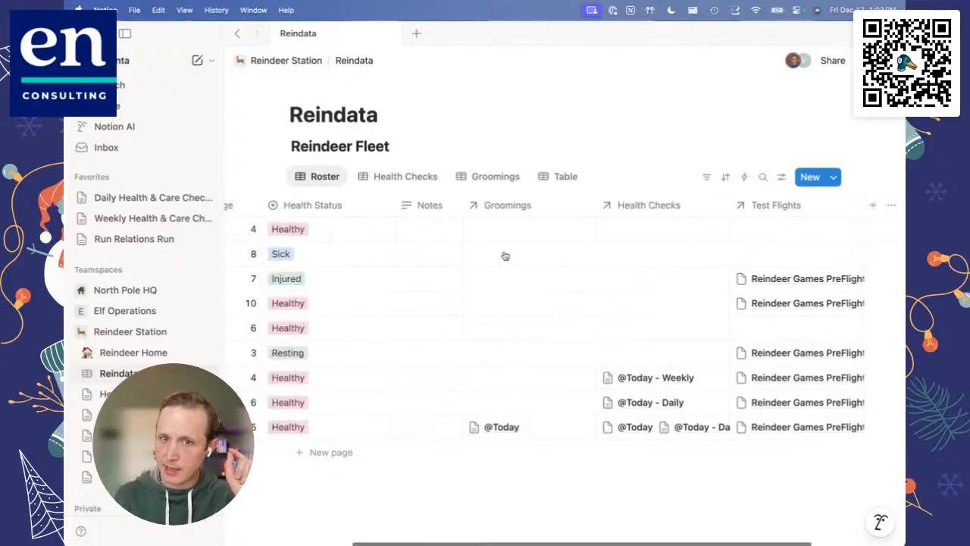
Add a two-way relation with no page limit from Reindeer Health Checks to Elf Directory.
click(417, 180)
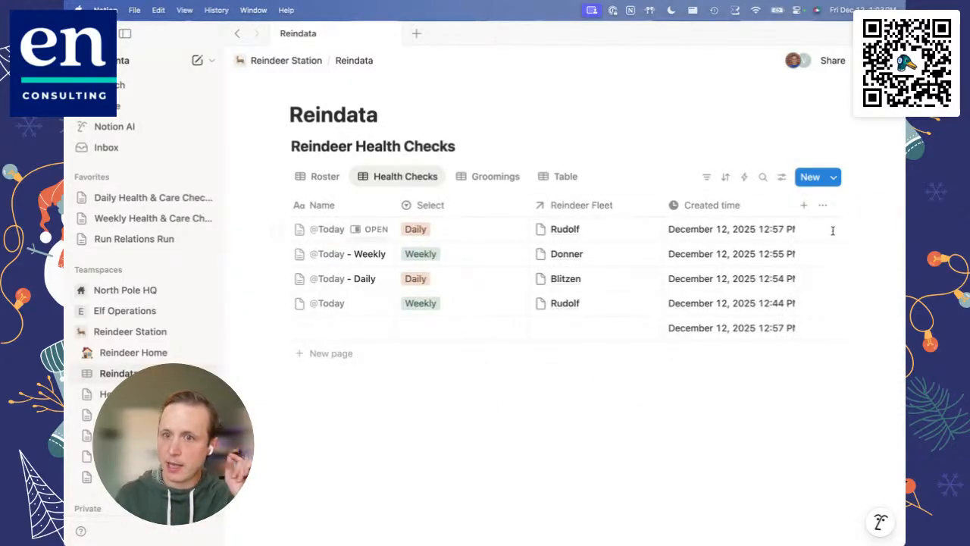
click(804, 204)
scroll(821, 318, down, 2)
scroll(821, 335, down, 4)
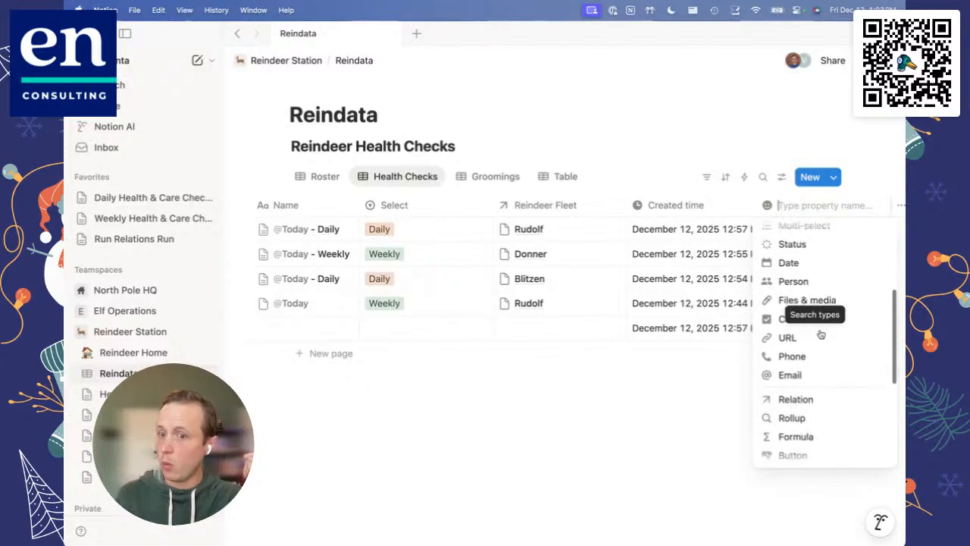
click(808, 370)
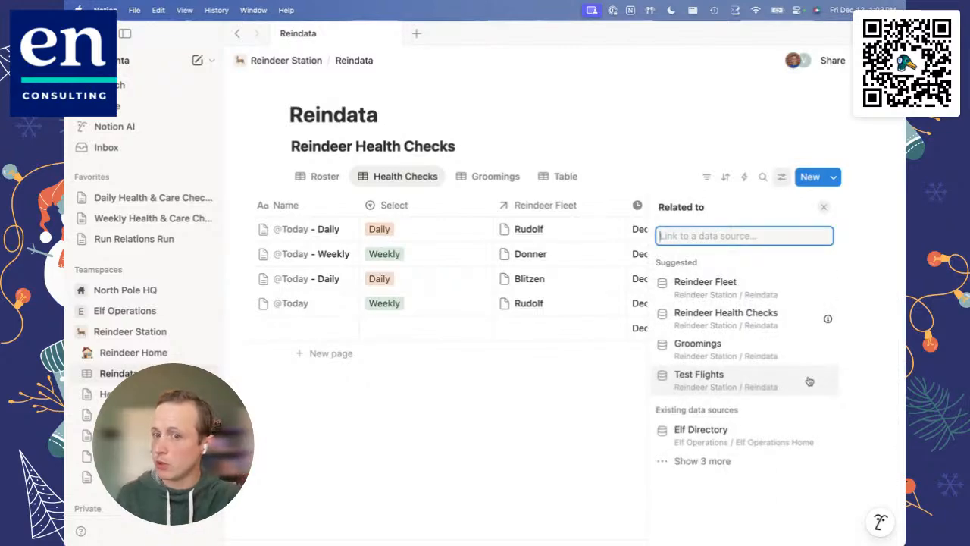
click(709, 438)
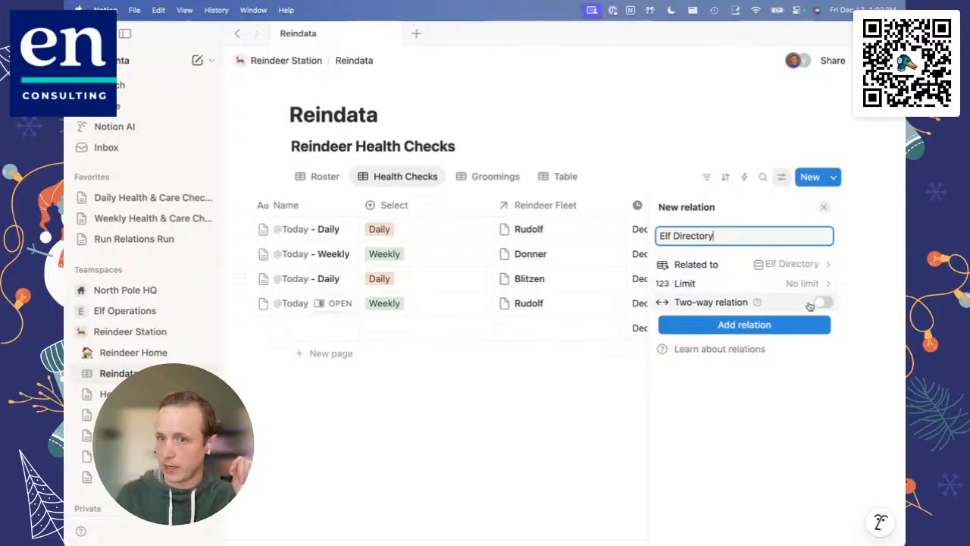
click(824, 302)
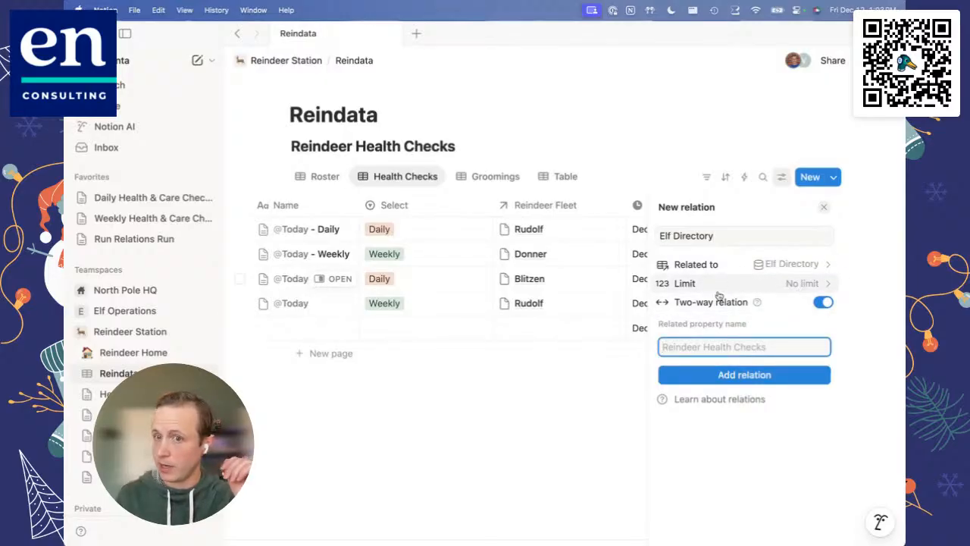
click(753, 379)
click(542, 399)
Move the Elf Directory property before Created time and link Merry and Jinglefoot to Rudolf's daily health check.
scroll(541, 399, left, 5)
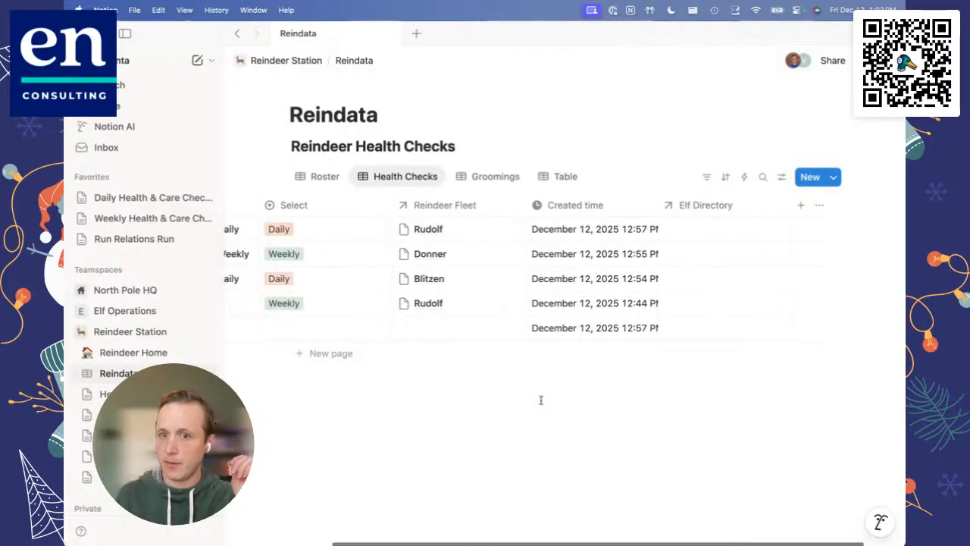
mouse_move(673, 205)
mouse_down()
mouse_move(713, 204)
mouse_move(662, 205)
mouse_up()
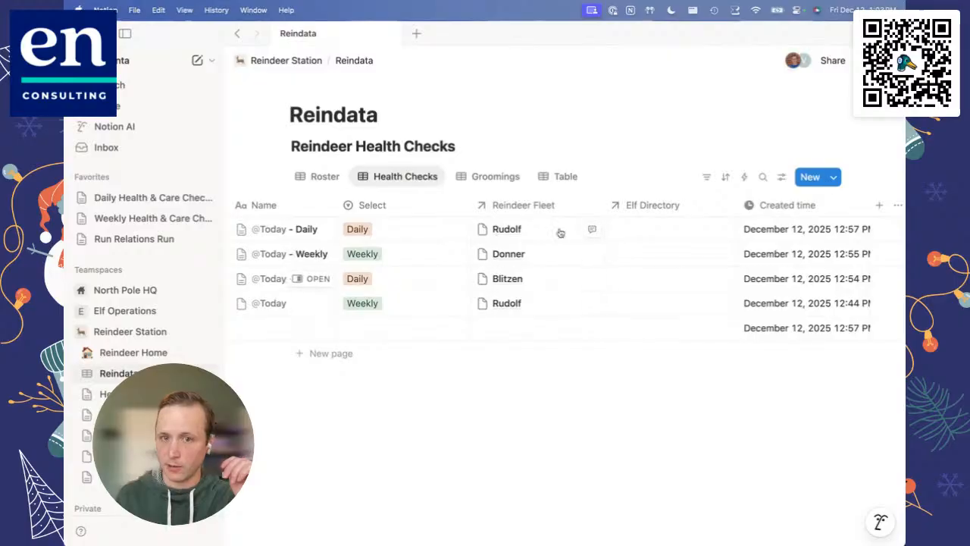
click(642, 227)
click(607, 278)
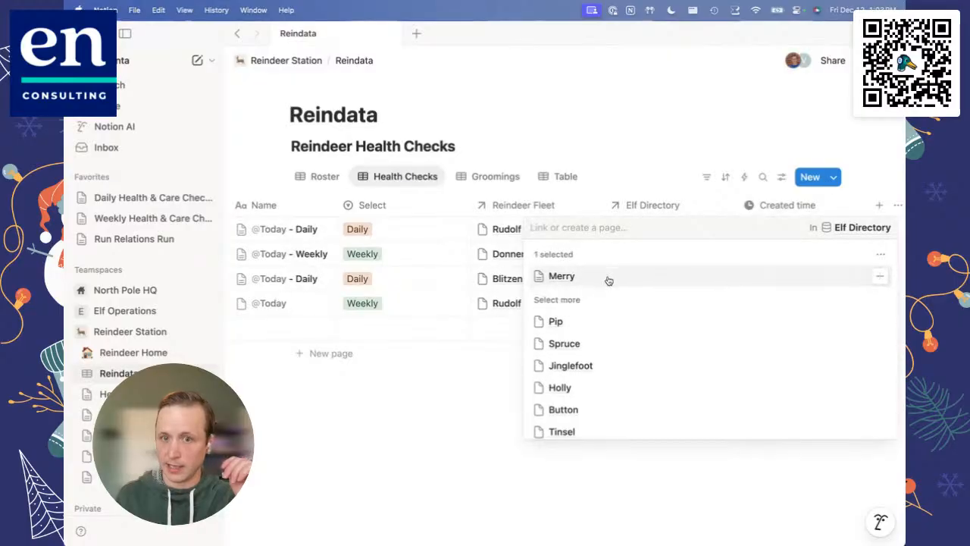
click(612, 372)
click(469, 432)
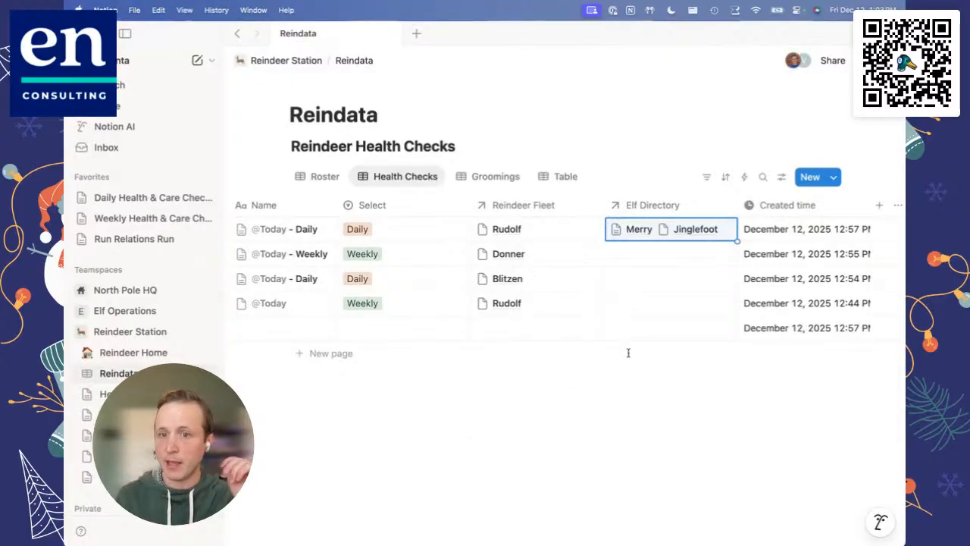
Find and open the Elf Directory database and examine its Reindeer Health Checks relation for each elf.
click(81, 313)
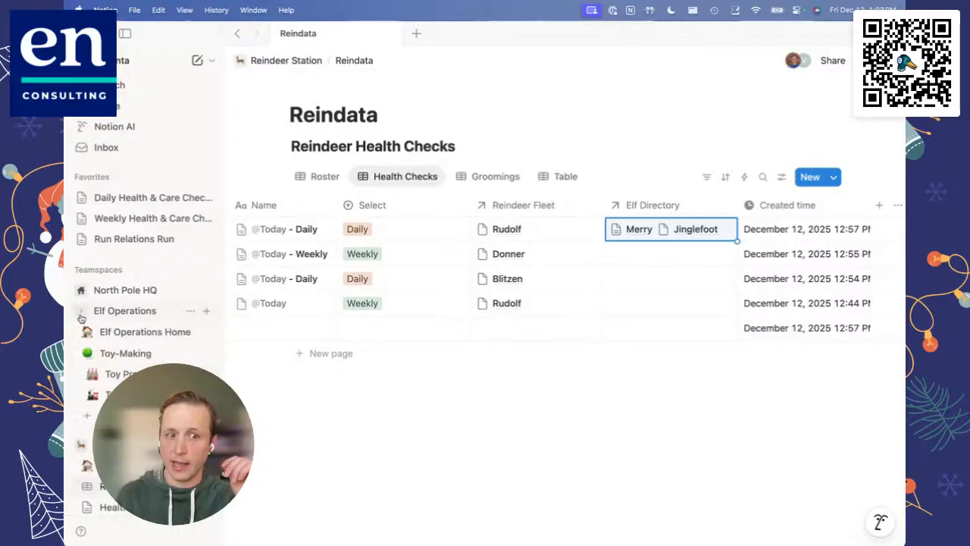
click(88, 332)
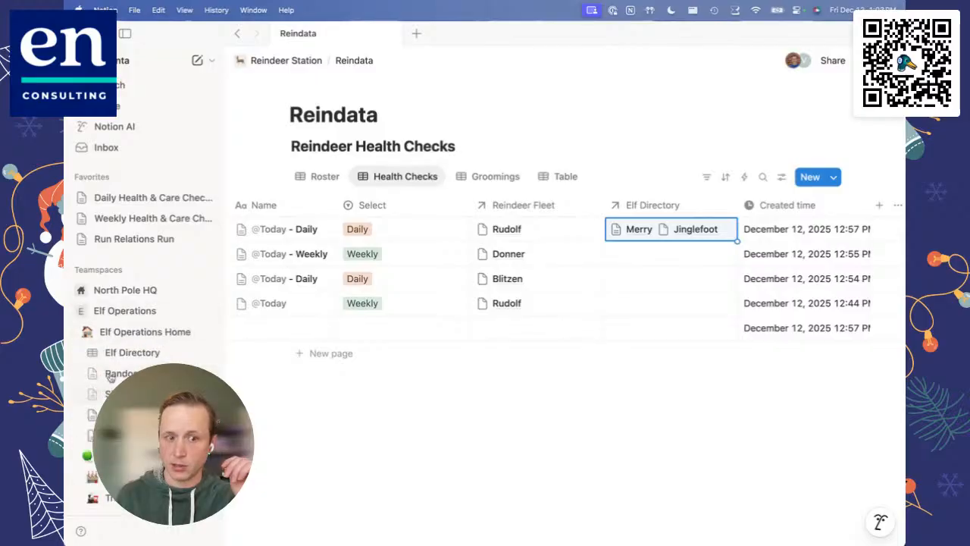
click(500, 409)
key(super+k)
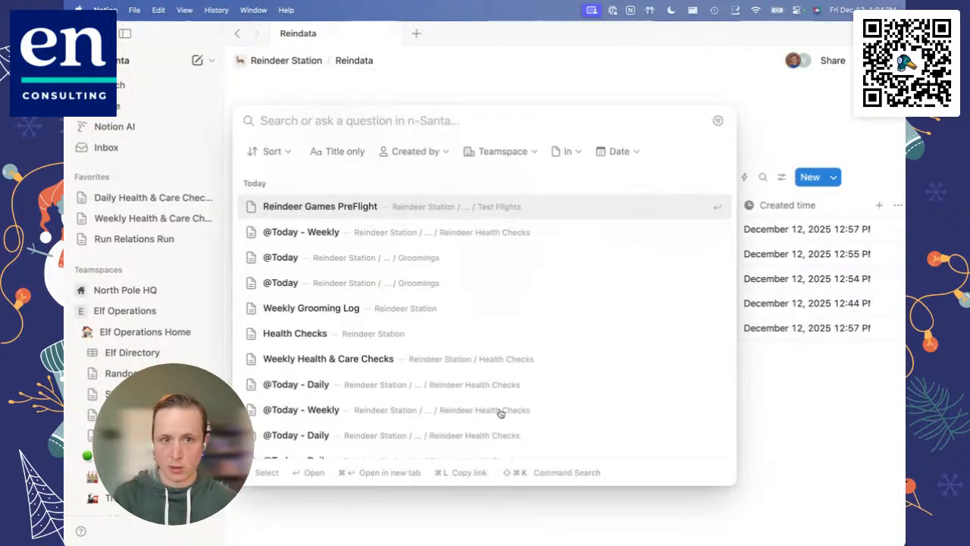
text(elf)
key(Return)
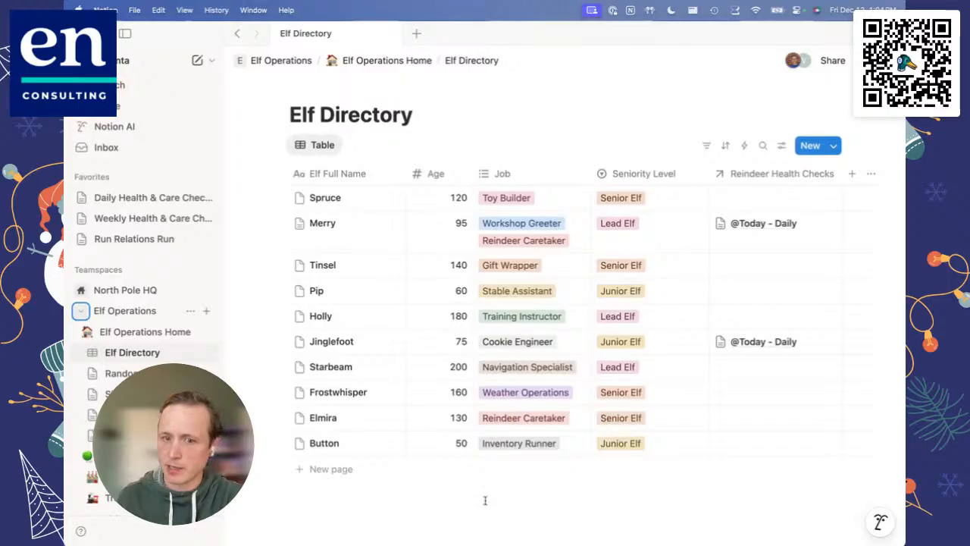
scroll(485, 500, down, 1)
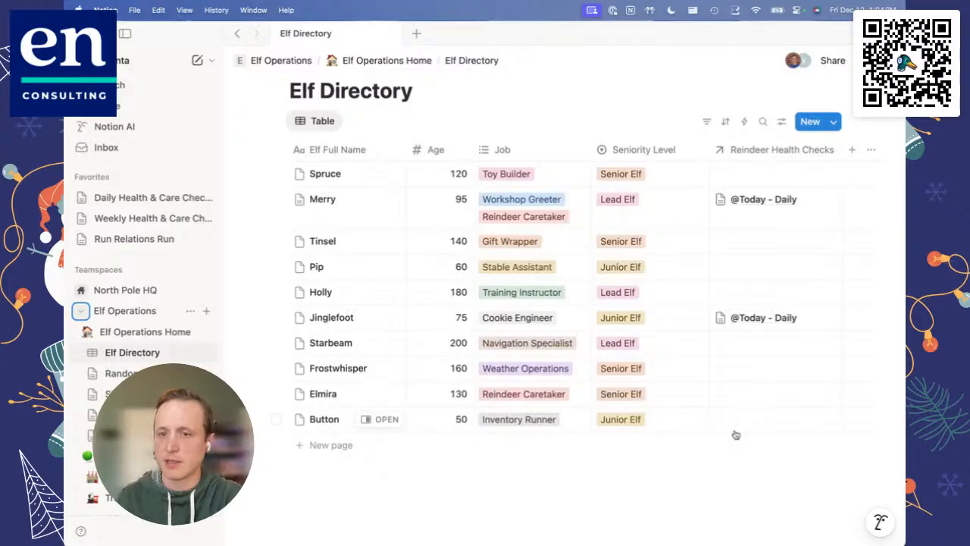
scroll(735, 434, up, 1)
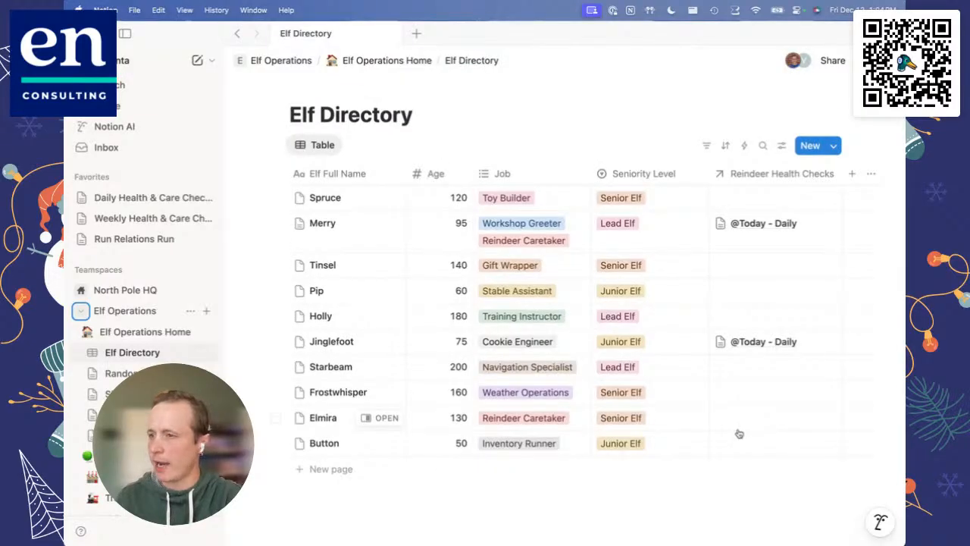